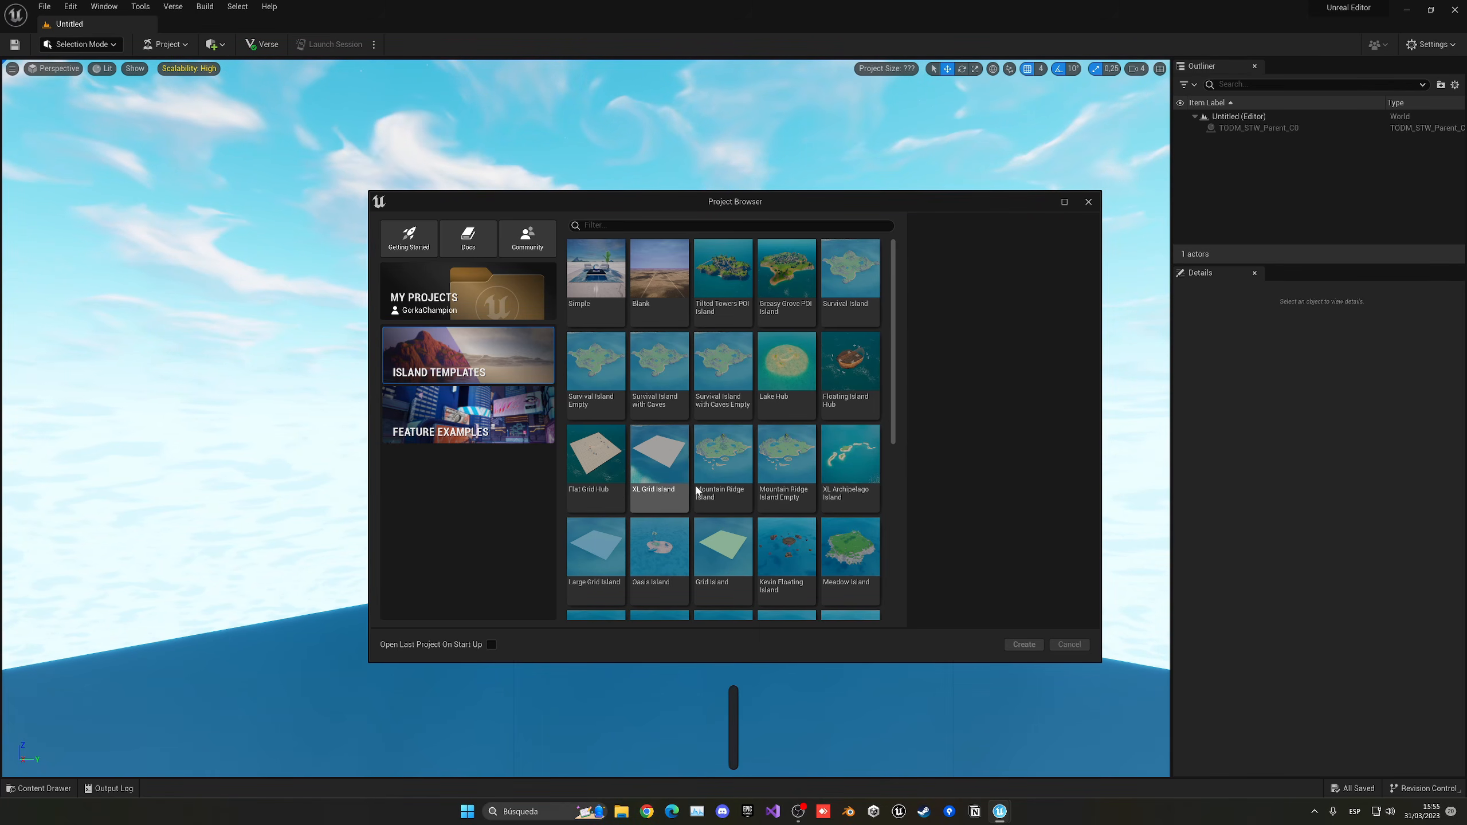
Step: Create a new project from the Blank island template and name it CustomMapTut
scroll(776, 462, "down", 3)
scroll(775, 457, "up", 3)
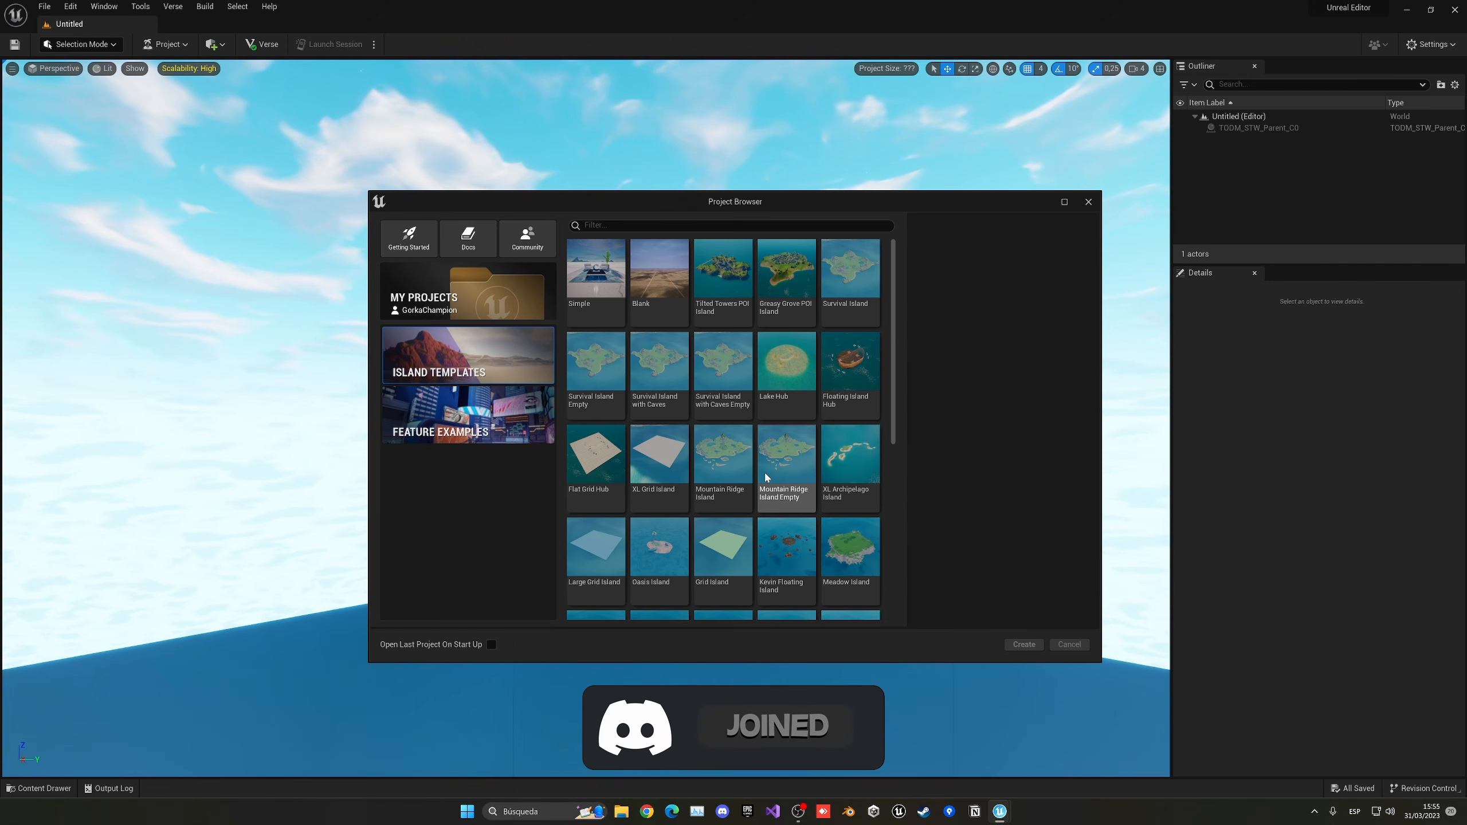
left_click(674, 295)
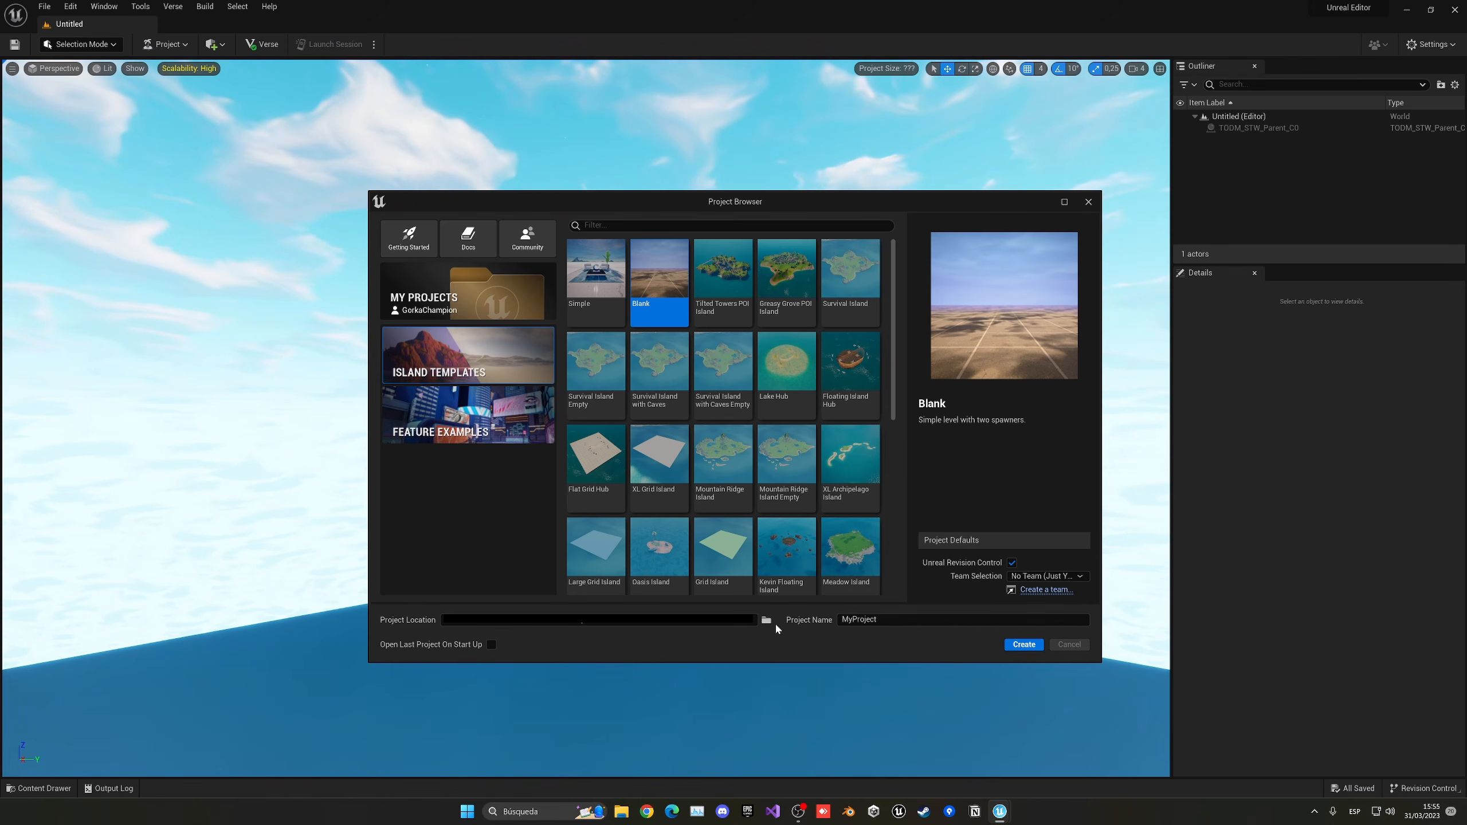
type("CustomMapTut")
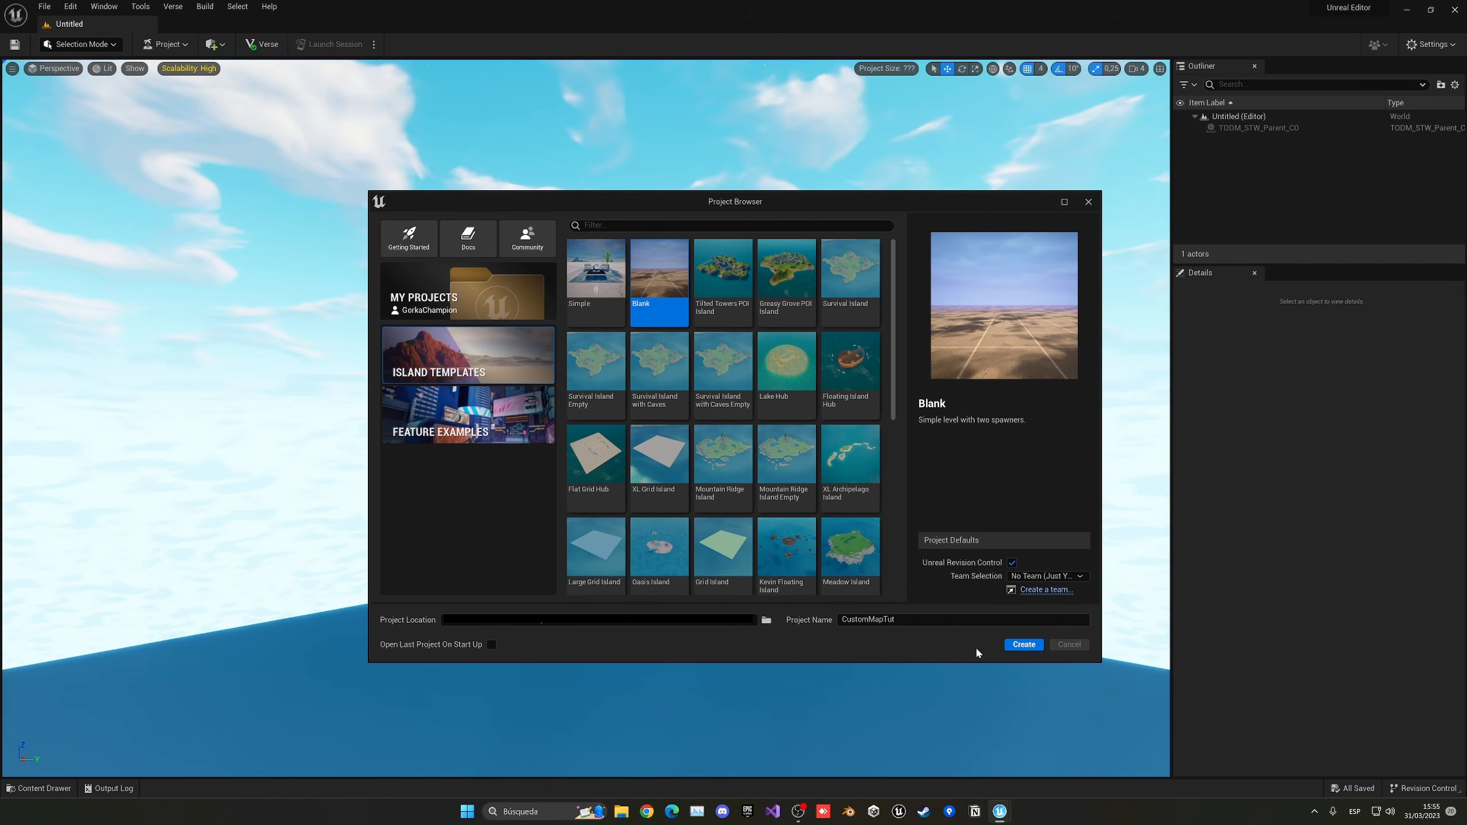
left_click(1024, 644)
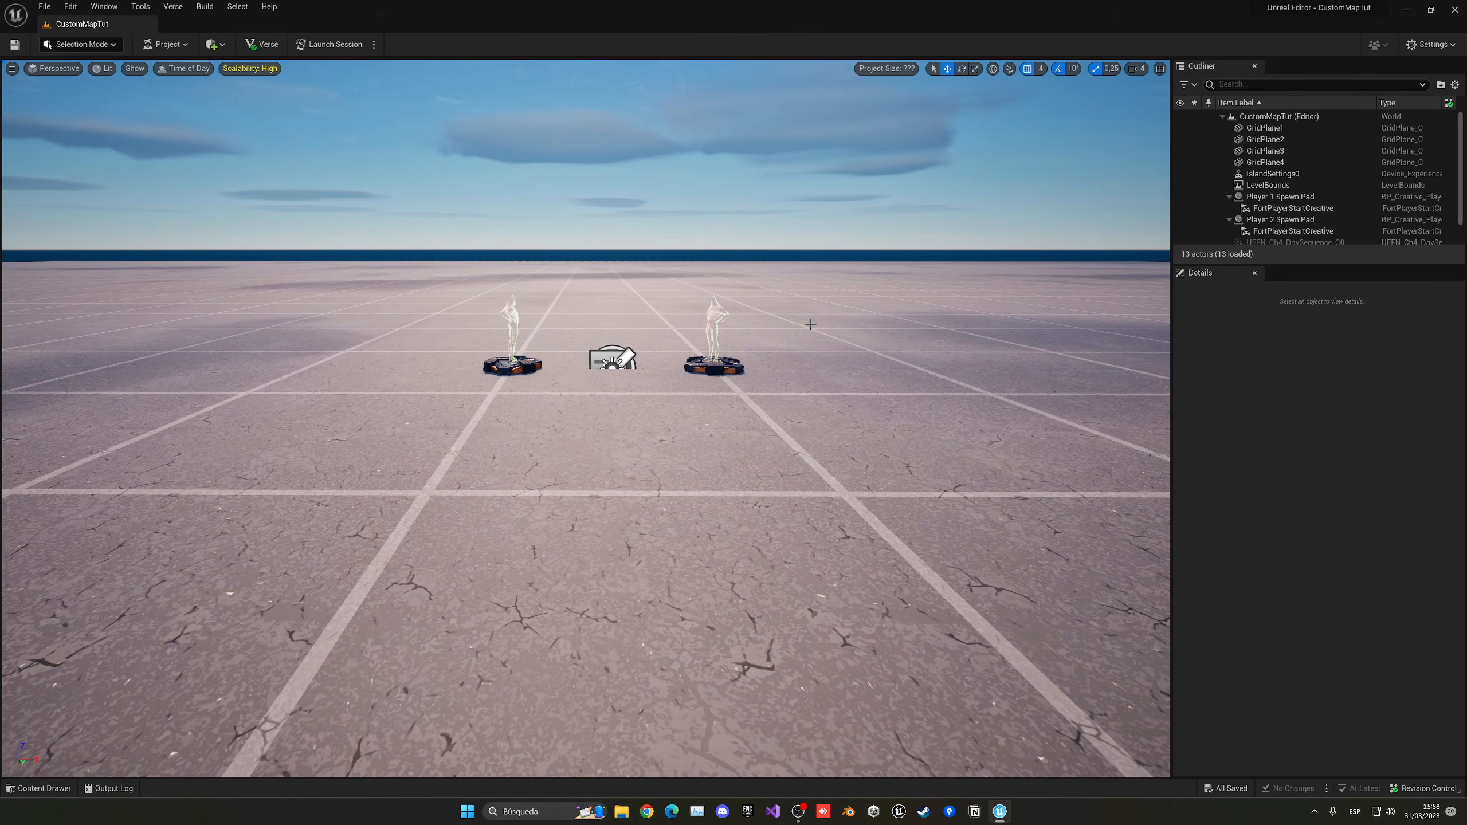
Step: Delete the four GridPlane floor actors, GridPlane1 to GridPlane4, from the level
key("s")
right_click_drag(810, 325, 810, 324)
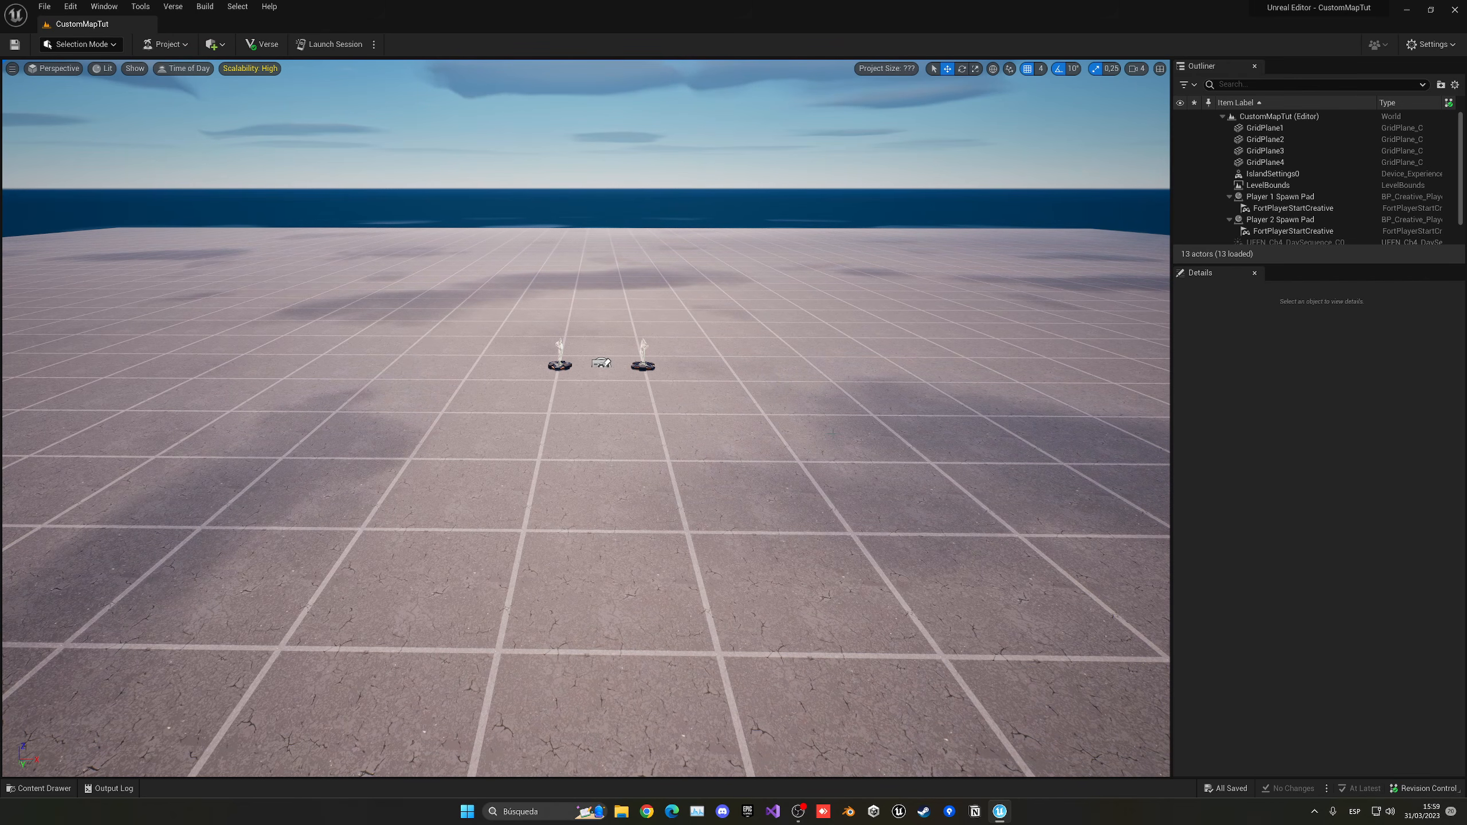
left_click(845, 321)
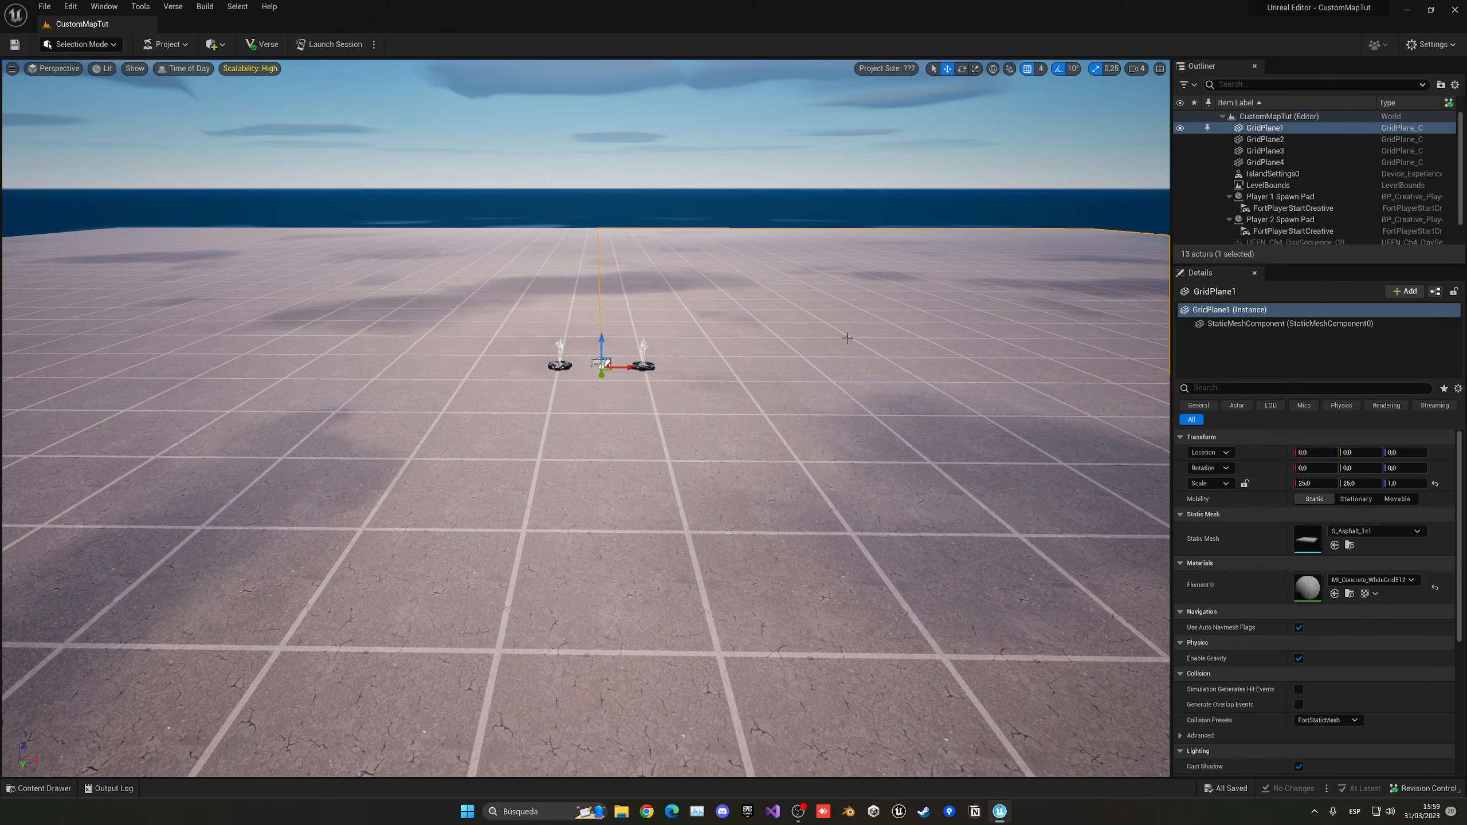
left_click(1256, 162, "shift")
right_click(1268, 151)
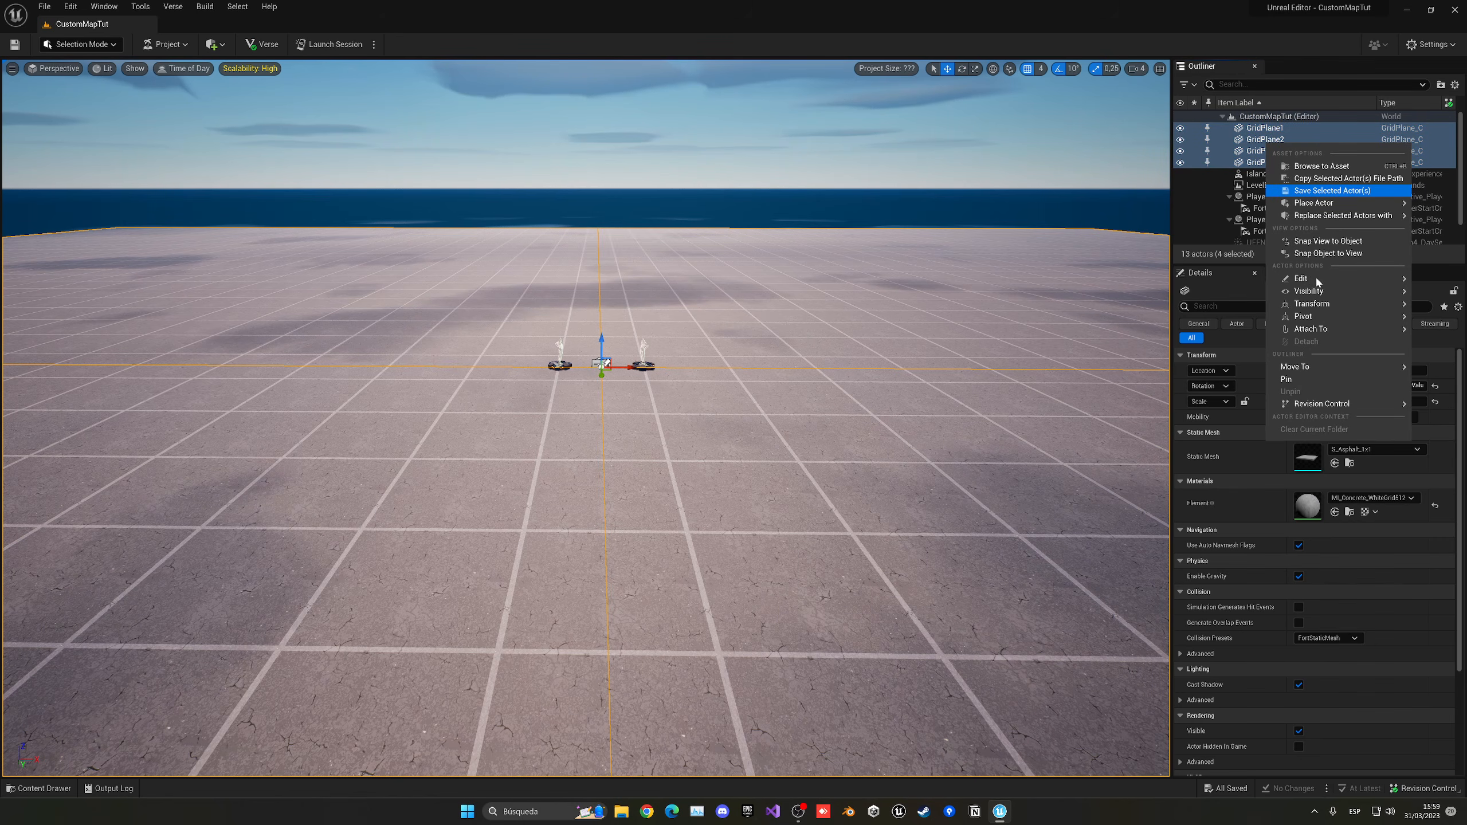
mouse_move(1316, 280)
left_click(1208, 334)
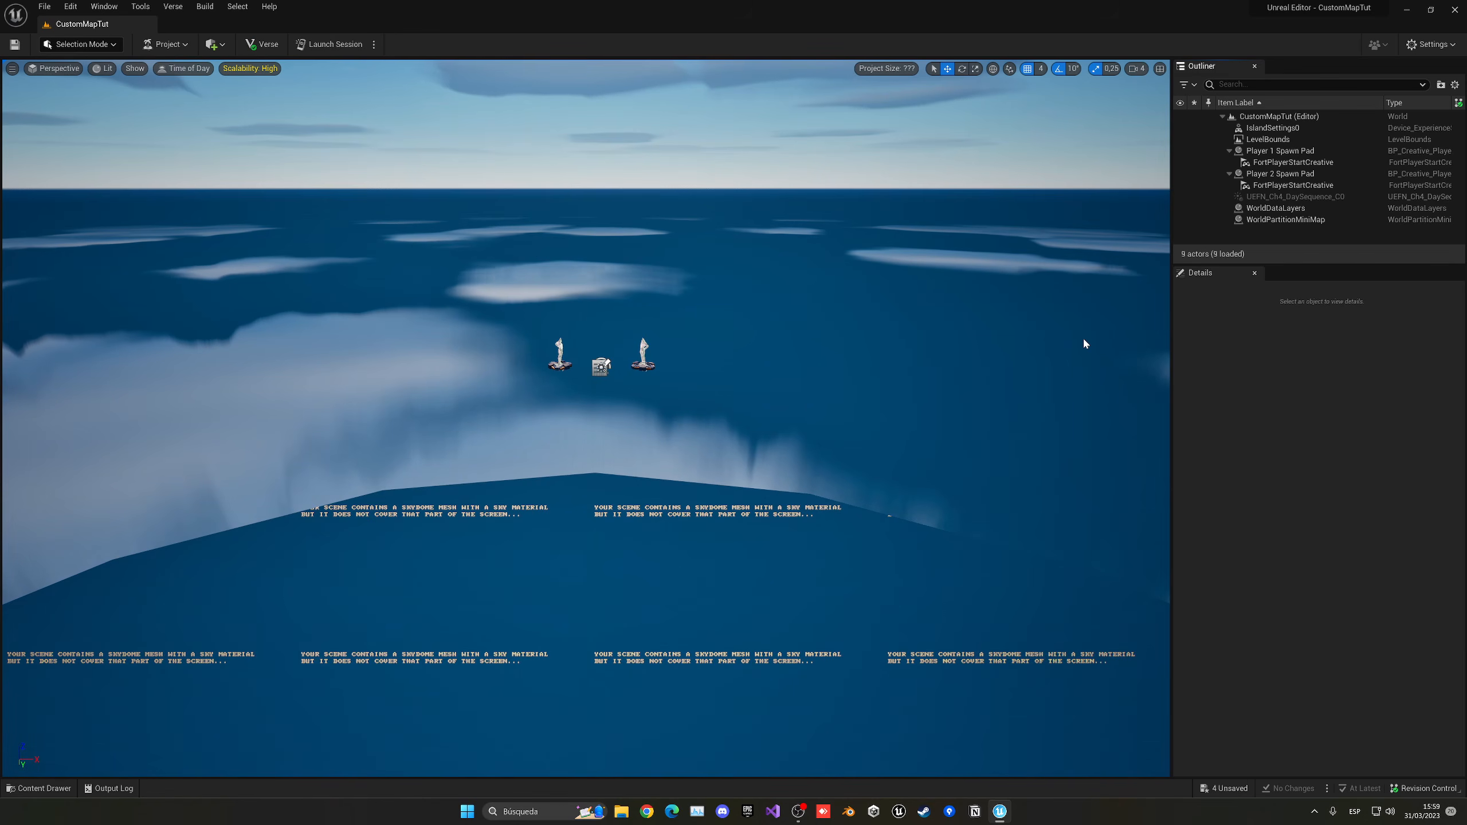
Step: Switch to Landscape mode and set the new landscape's Z location to 0
left_click(91, 50)
left_click(80, 84)
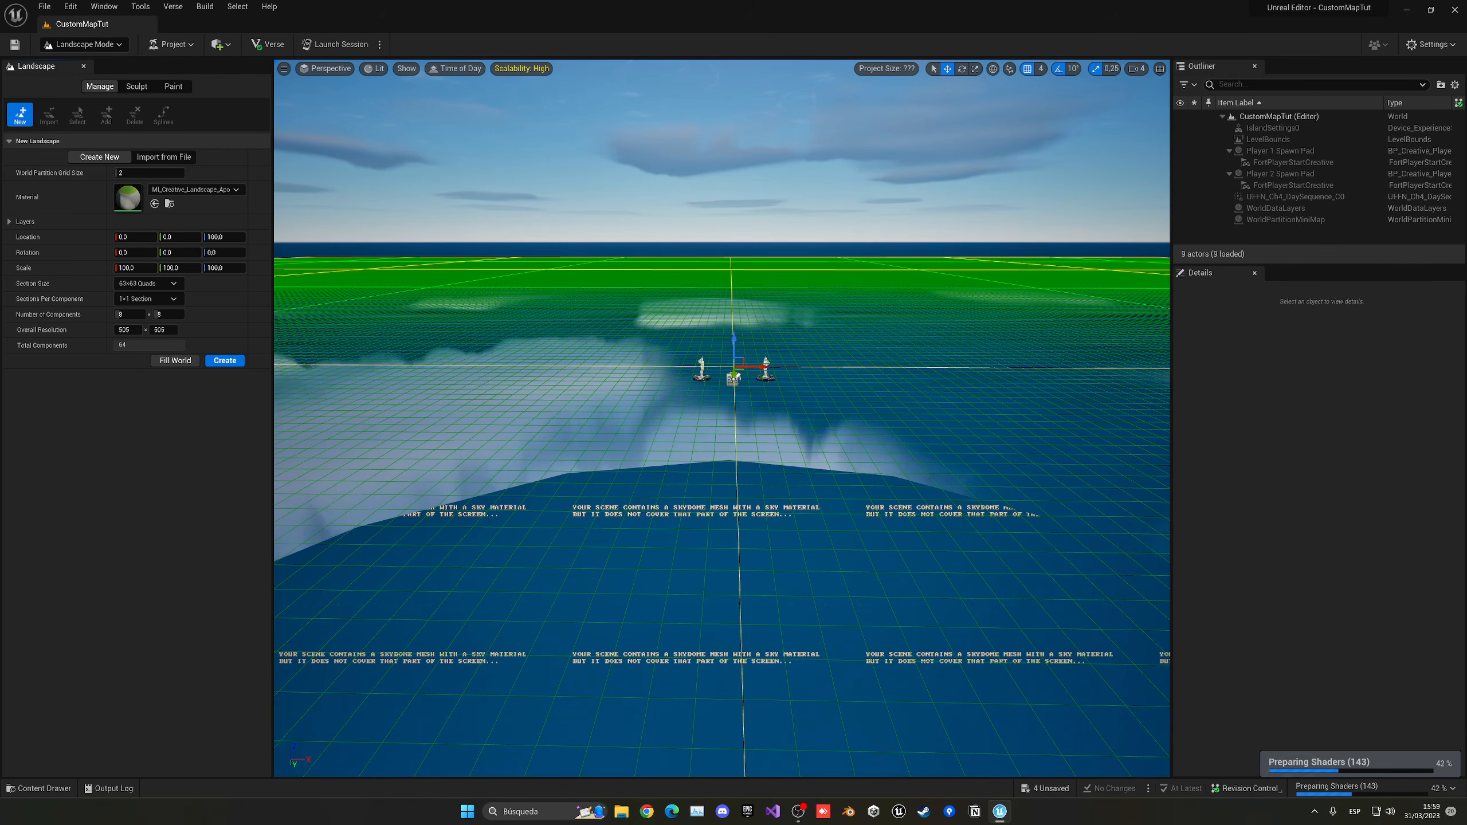
right_click_drag(743, 318, 725, 259)
key("w")
left_click(228, 236)
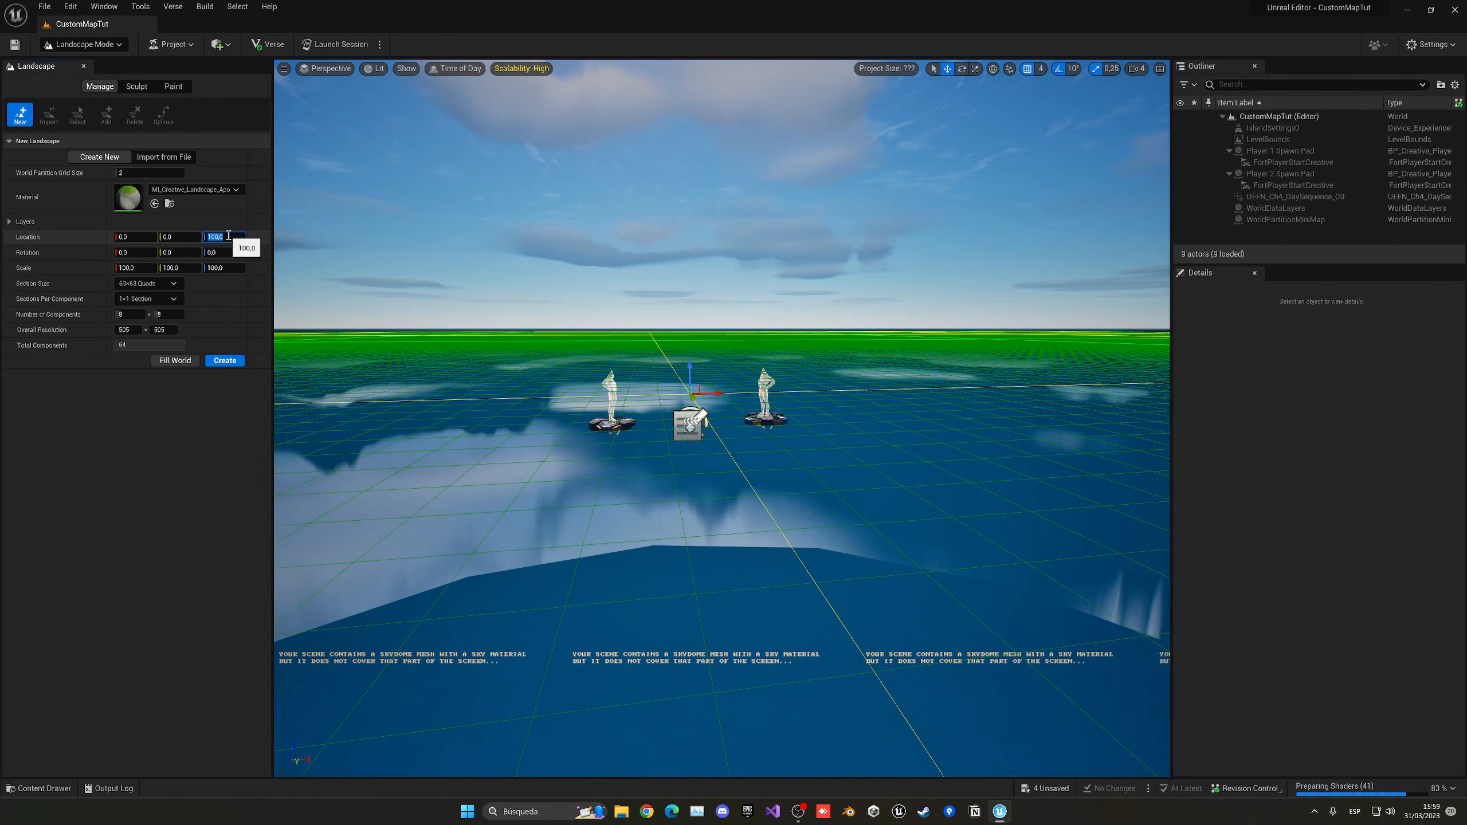
type("0")
key("Return")
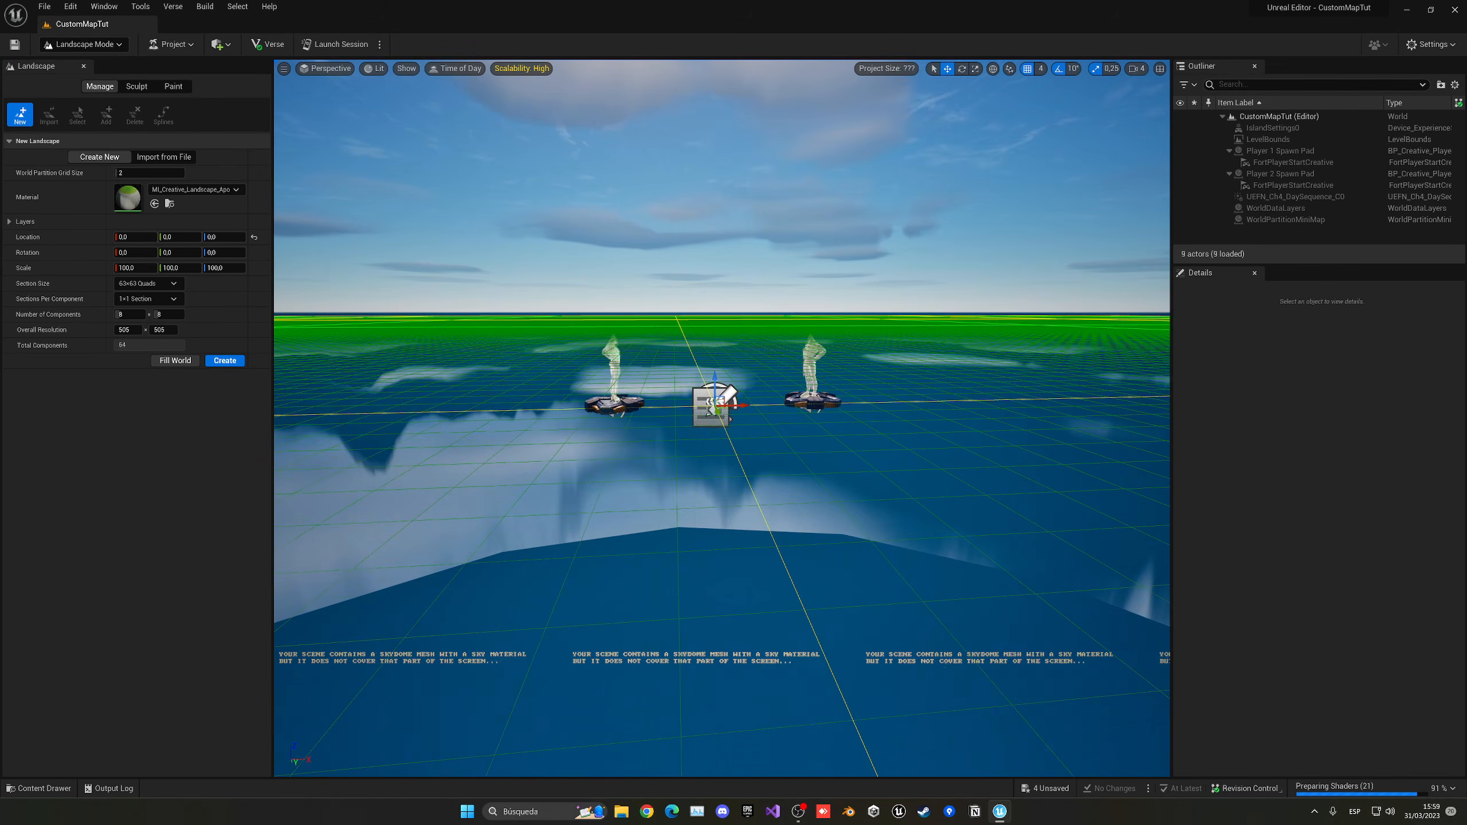
Step: Create the new landscape with 63×63 quad sections, 8×8 components and the default landscape material
key("w")
right_click_drag(1068, 380, 942, 380)
key("s")
right_click_drag(749, 381, 837, 427)
key("s")
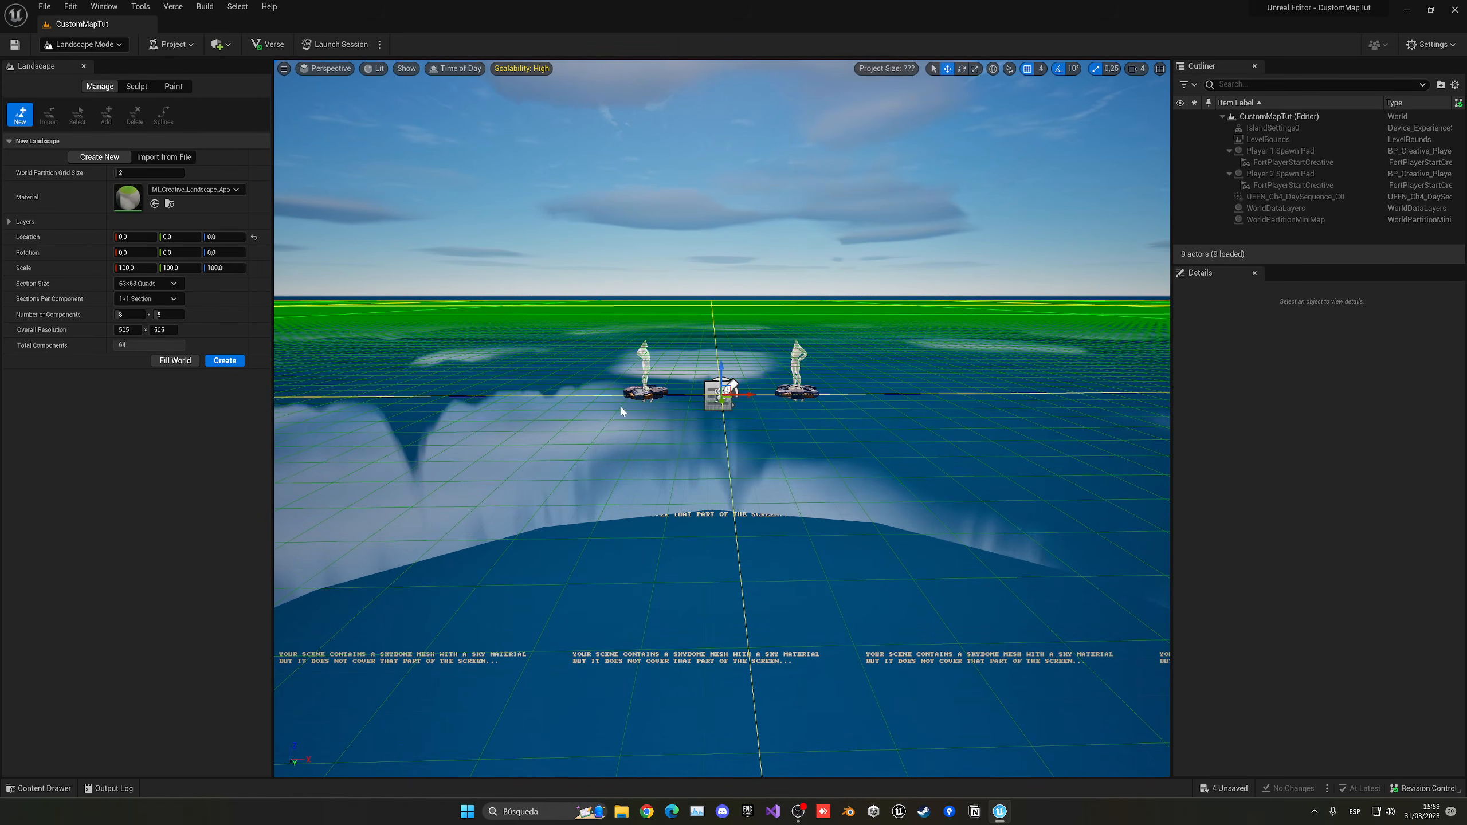
key("e")
mouse_move(622, 413)
right_mouse_down()
mouse_move(615, 446)
mouse_move(583, 445)
mouse_move(636, 451)
mouse_move(600, 427)
mouse_move(621, 410)
right_mouse_up()
key("e")
key("w")
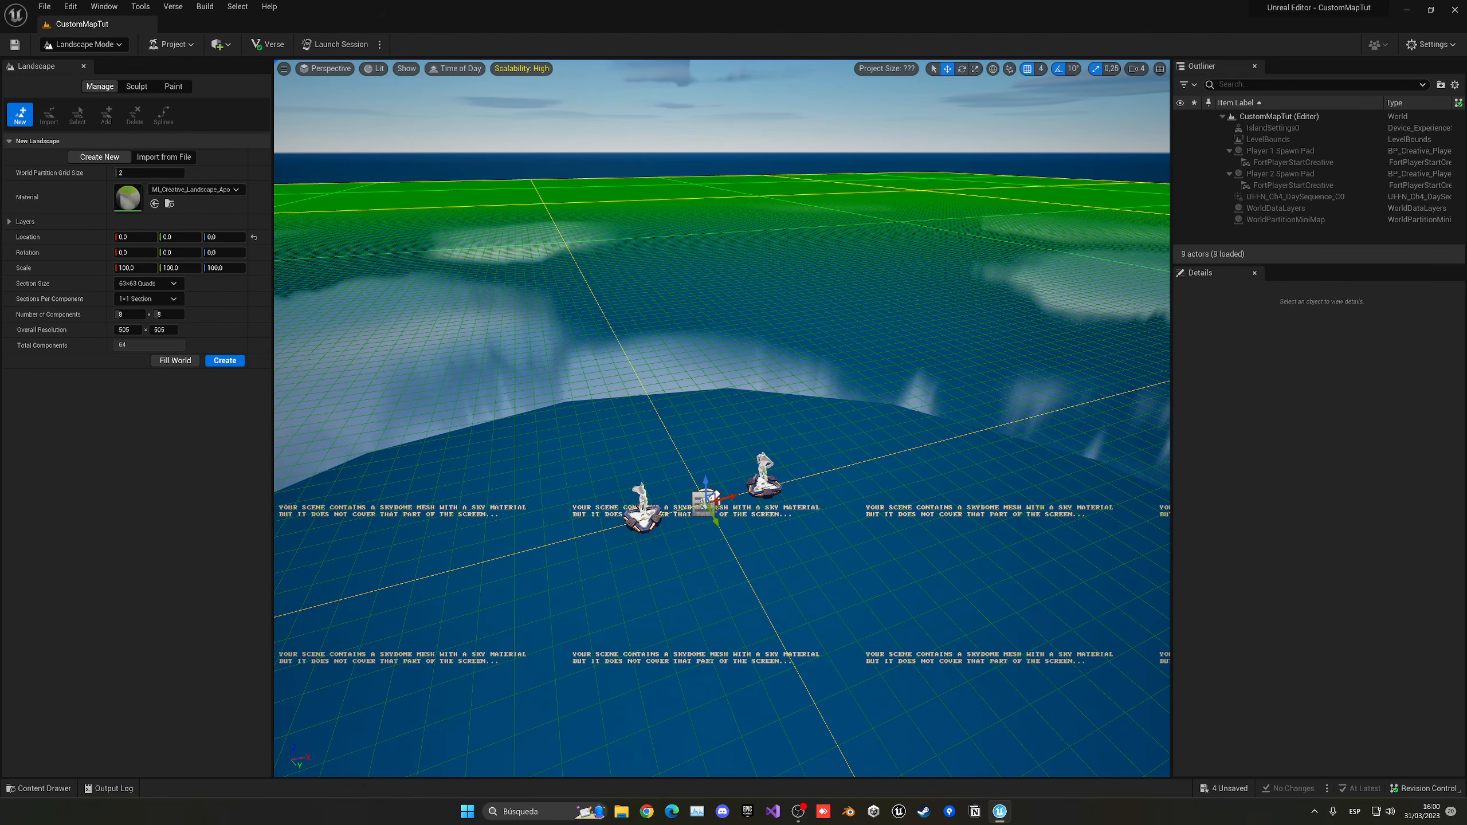
left_click(235, 364)
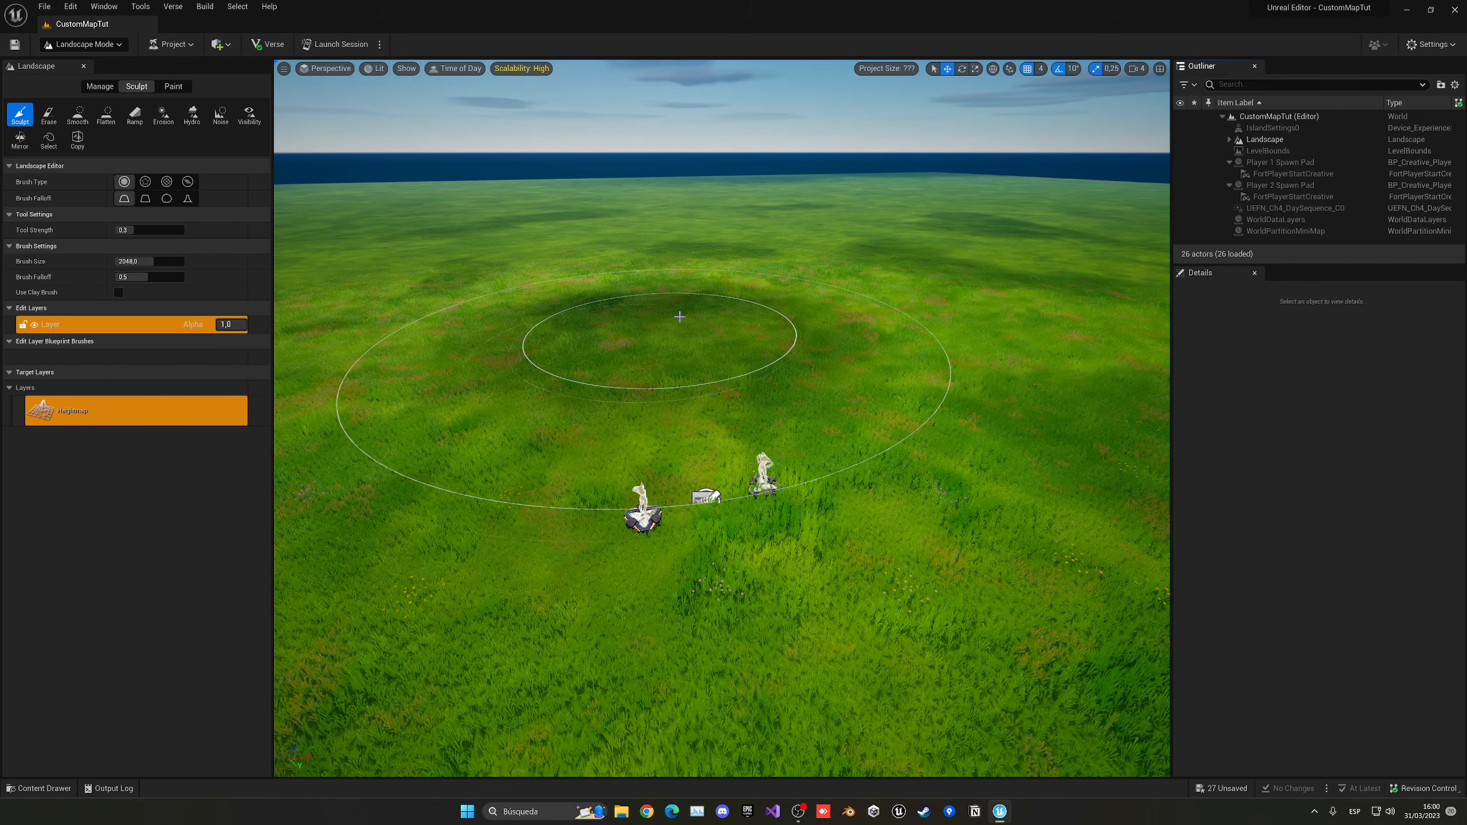
Step: Leave landscape sculpting and return to Selection mode
mouse_move(679, 316)
right_mouse_down()
mouse_move(684, 272)
mouse_move(686, 286)
right_mouse_up()
key("q")
key("e")
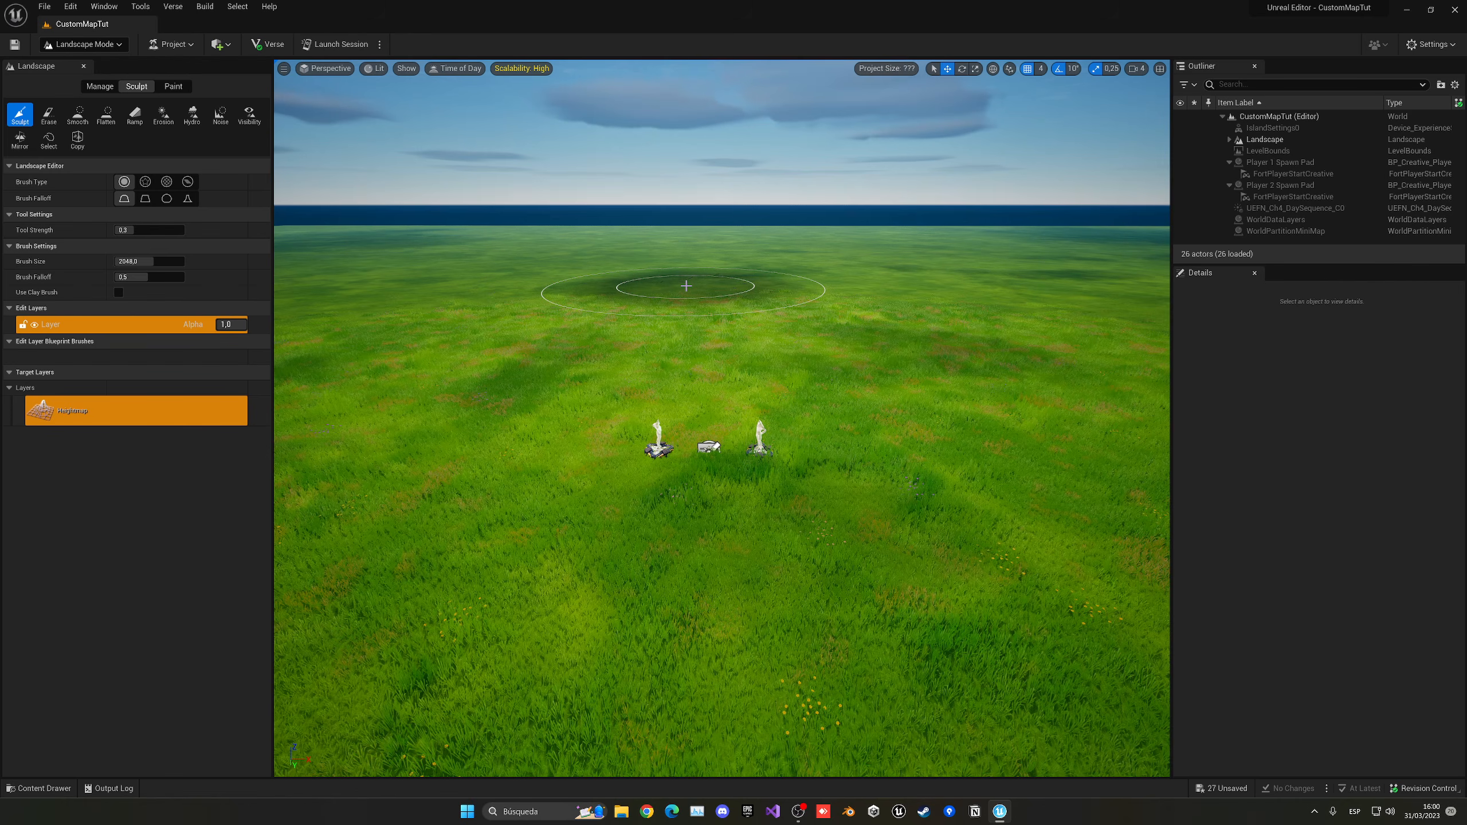
right_click_drag(683, 277, 689, 278)
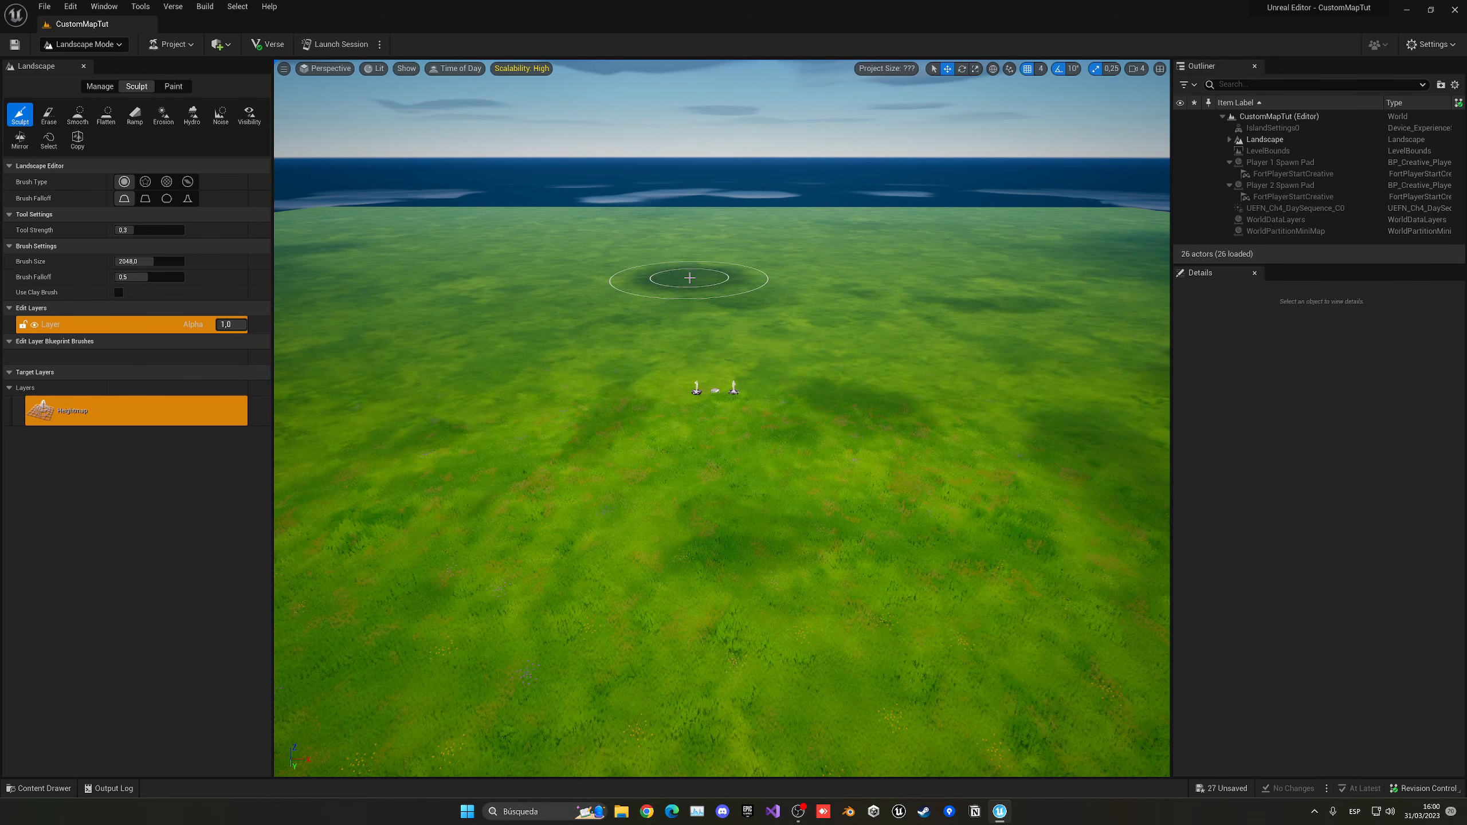
left_click(73, 50)
left_click(92, 61)
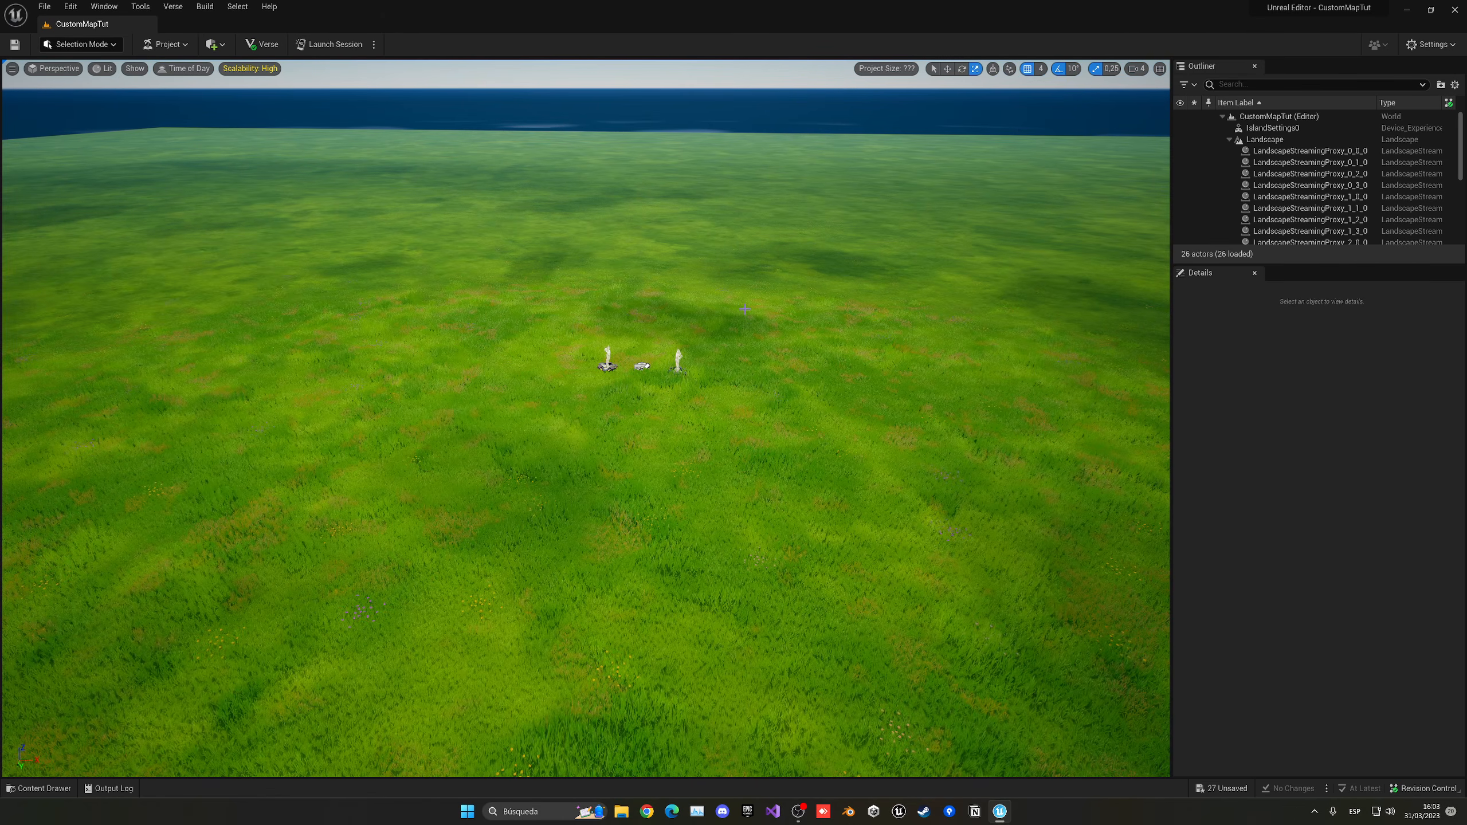
Step: Place the Ocean water body from the Fortnite Environment Water assets on the landscape beside the player spawn pads
key("ctrl+space")
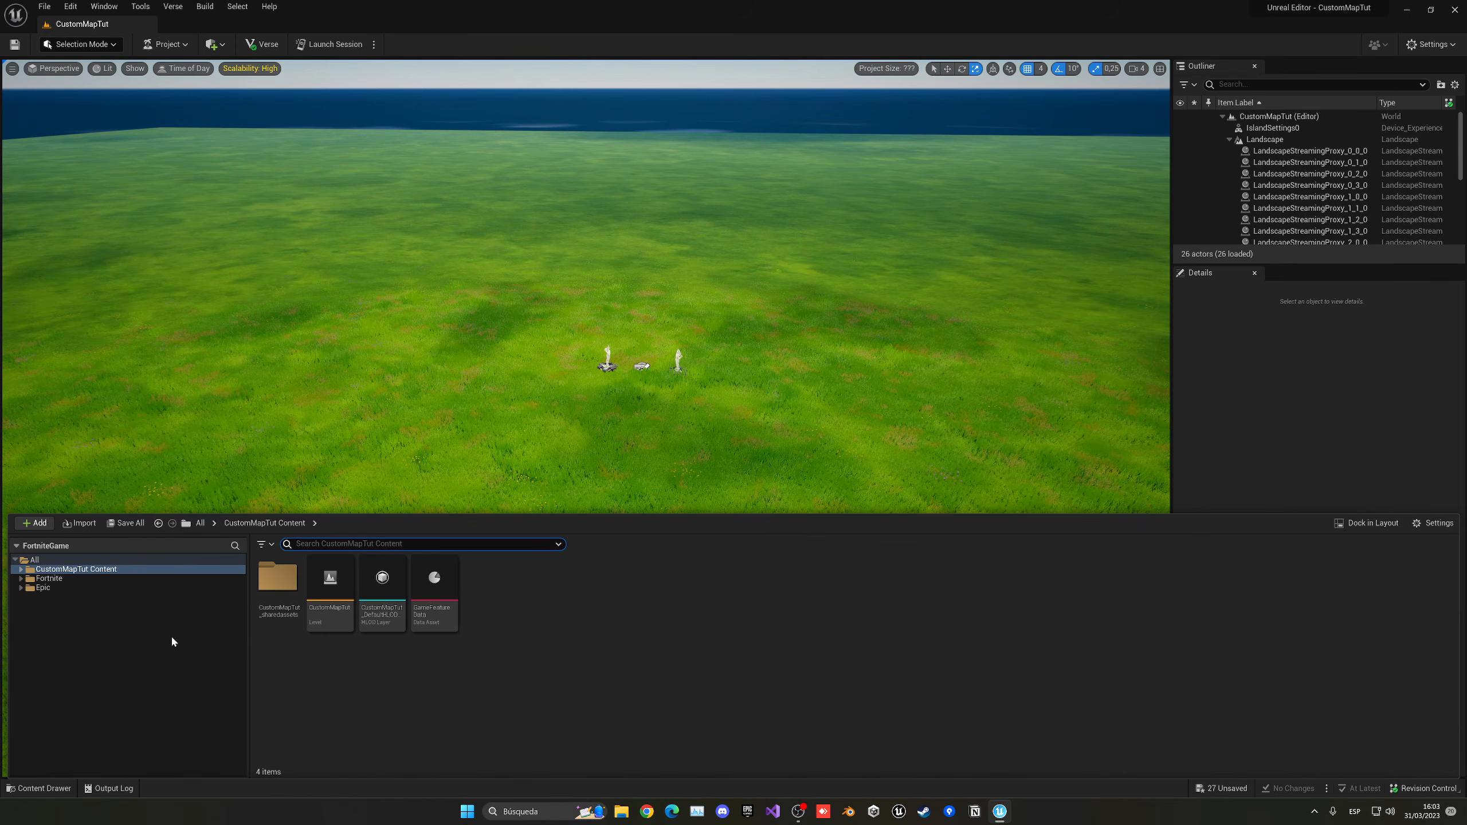
left_click(49, 578)
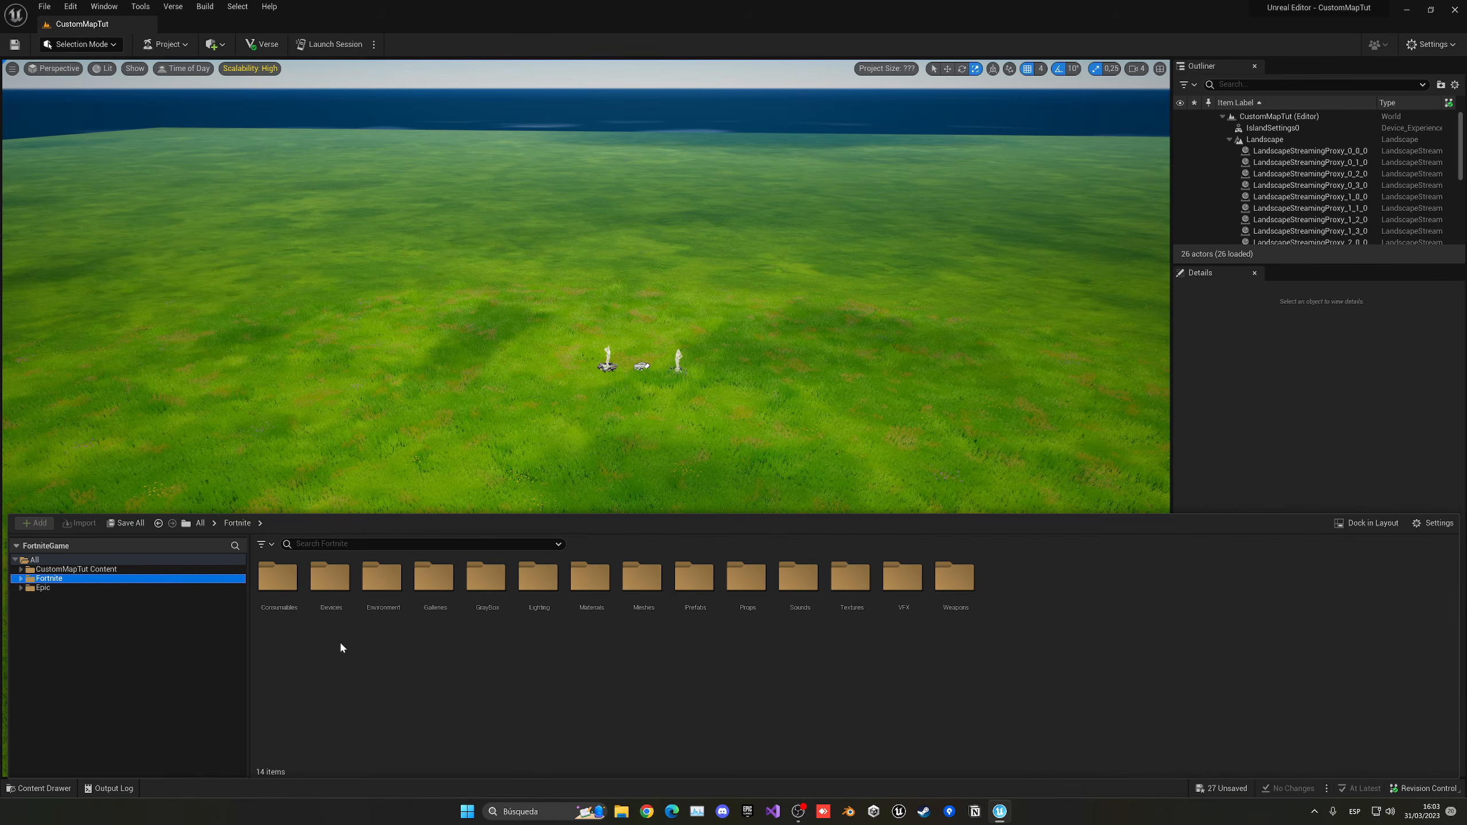
double_click(383, 601)
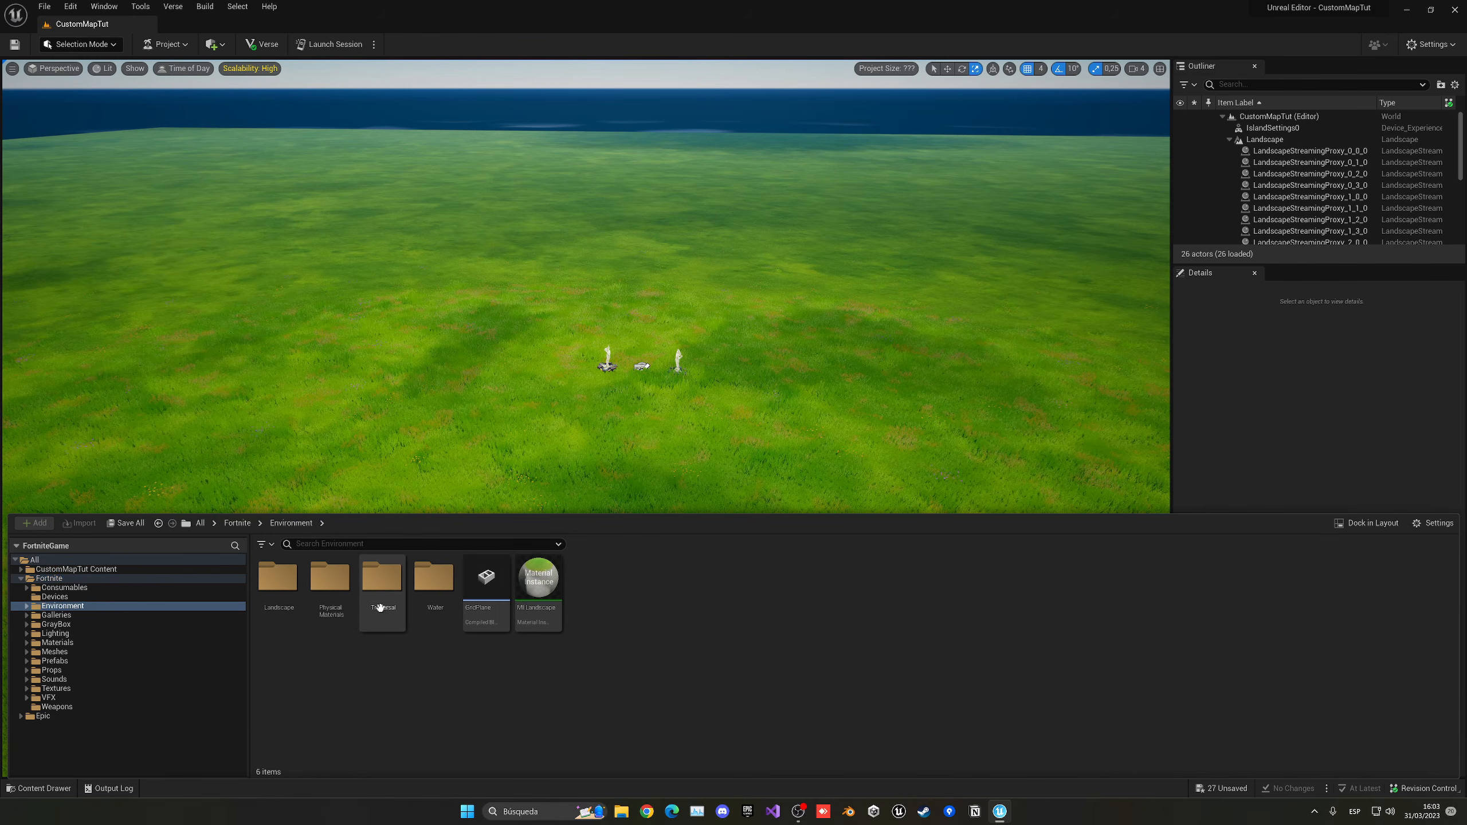
double_click(426, 609)
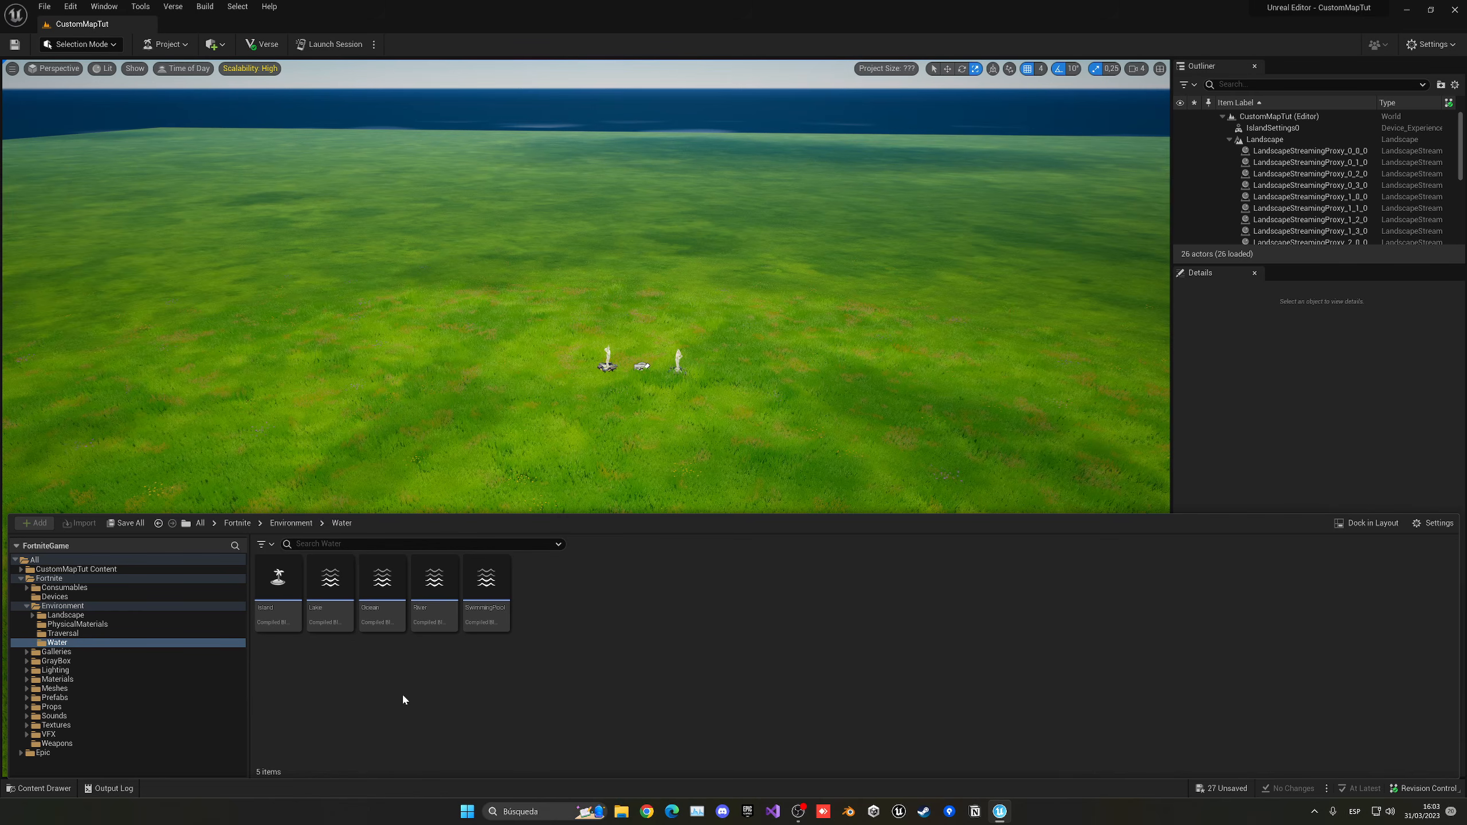
left_click(384, 599)
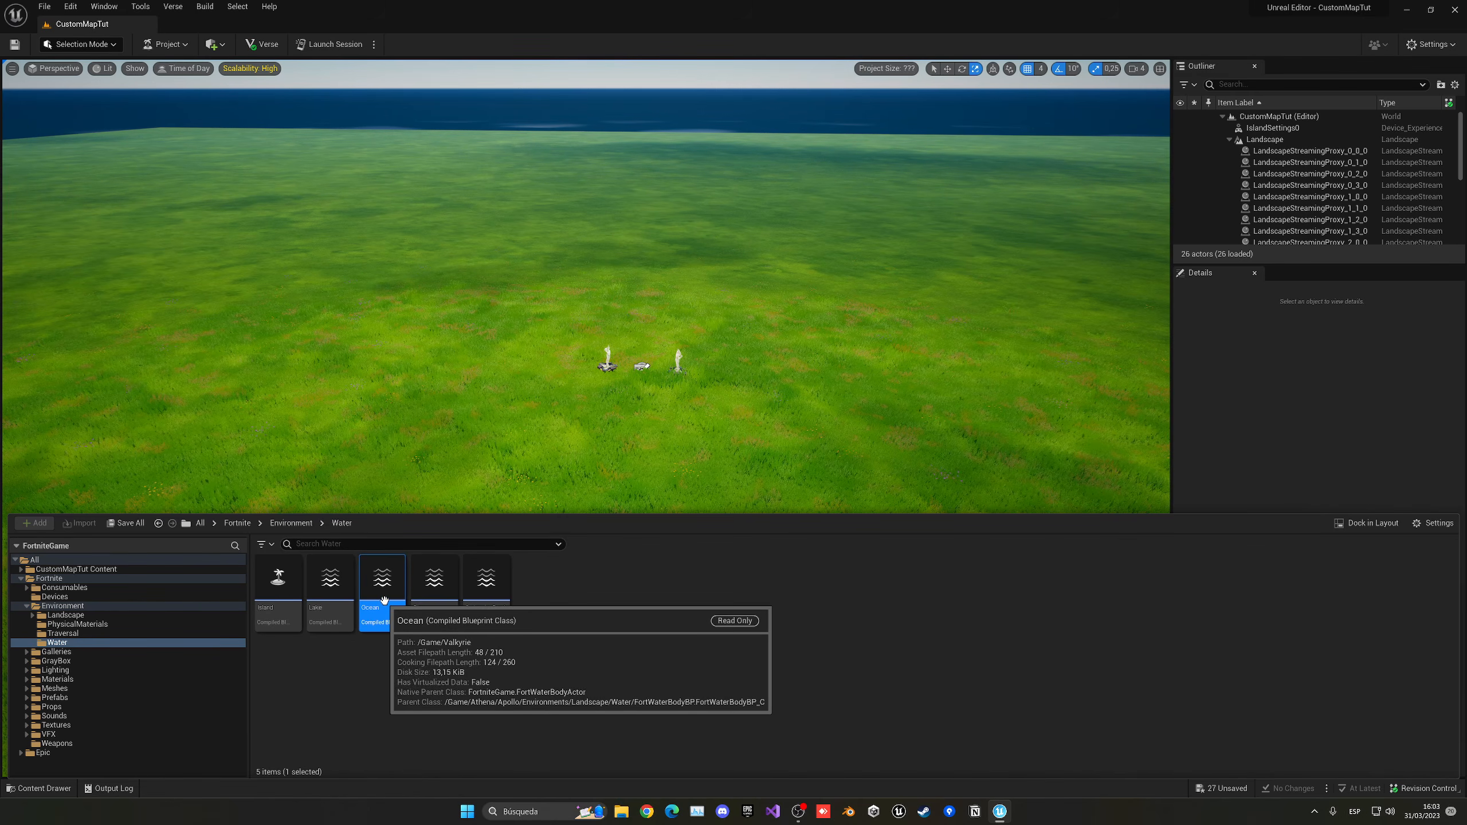
left_click_drag(384, 599, 646, 391)
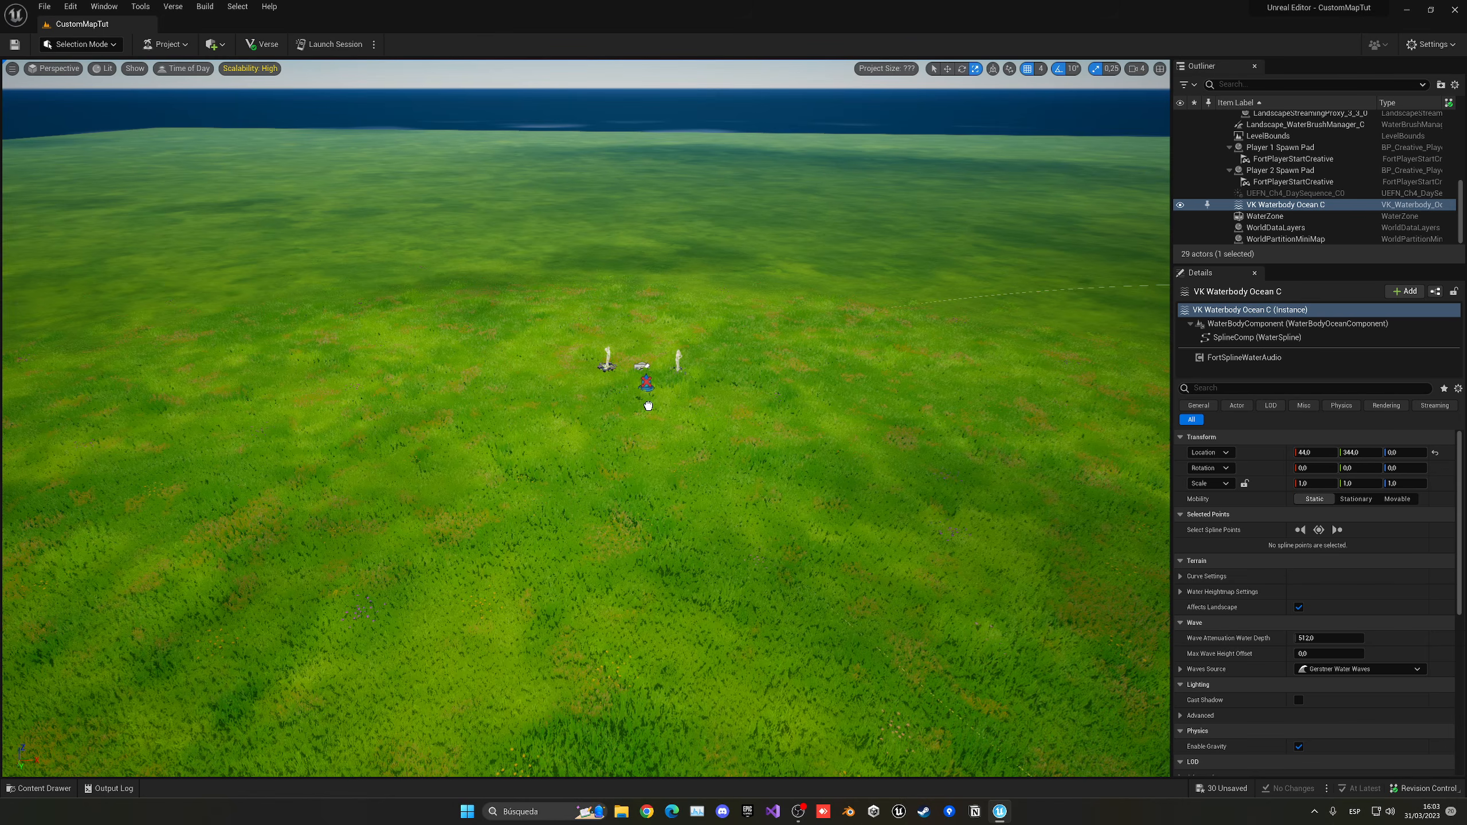
Step: Inspect the ocean around the island from above, along the shoreline and underwater
right_click_drag(738, 404, 947, 346)
key("s")
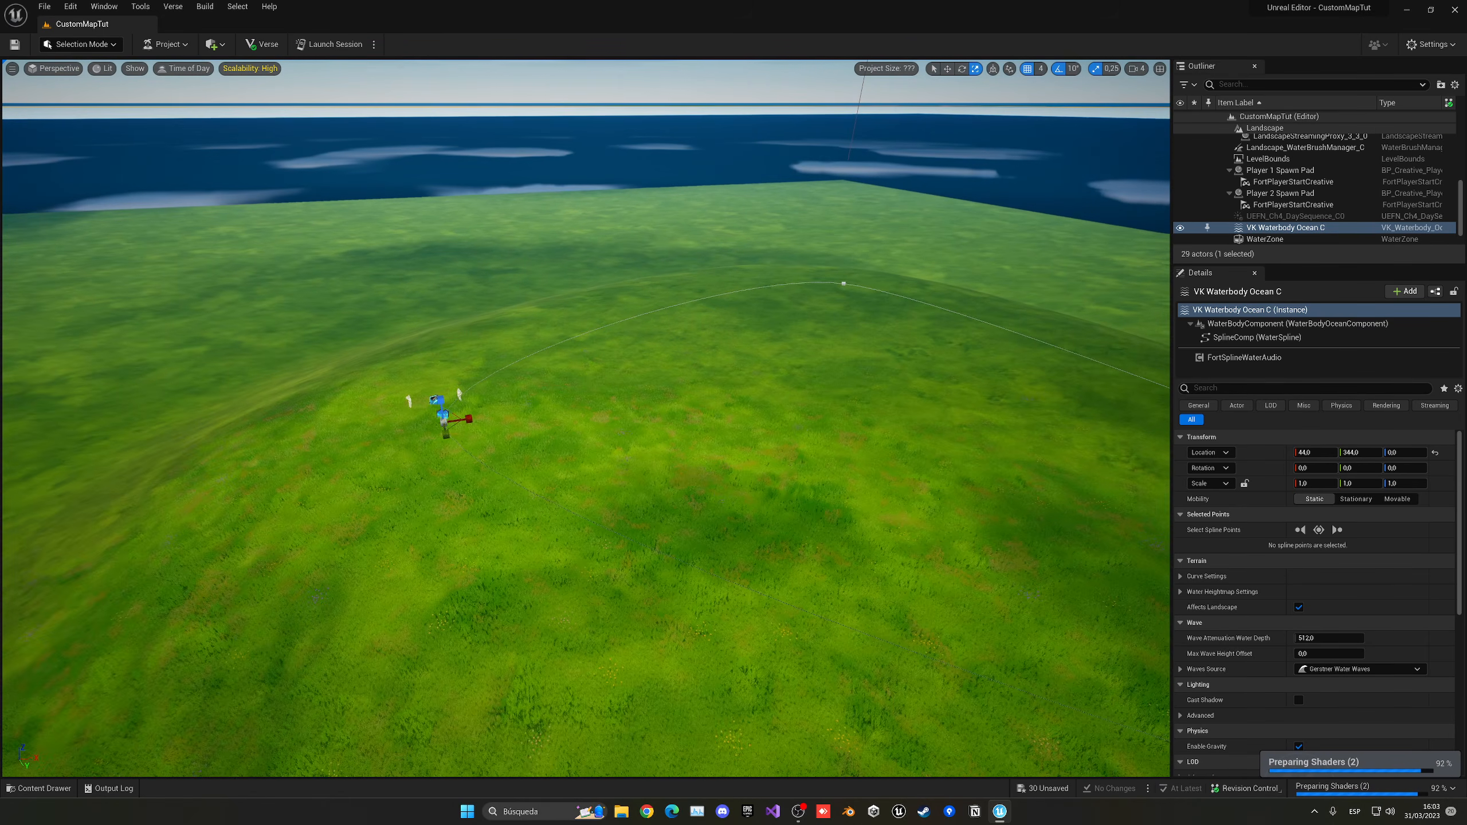
right_click_drag(776, 432, 764, 383)
key("q")
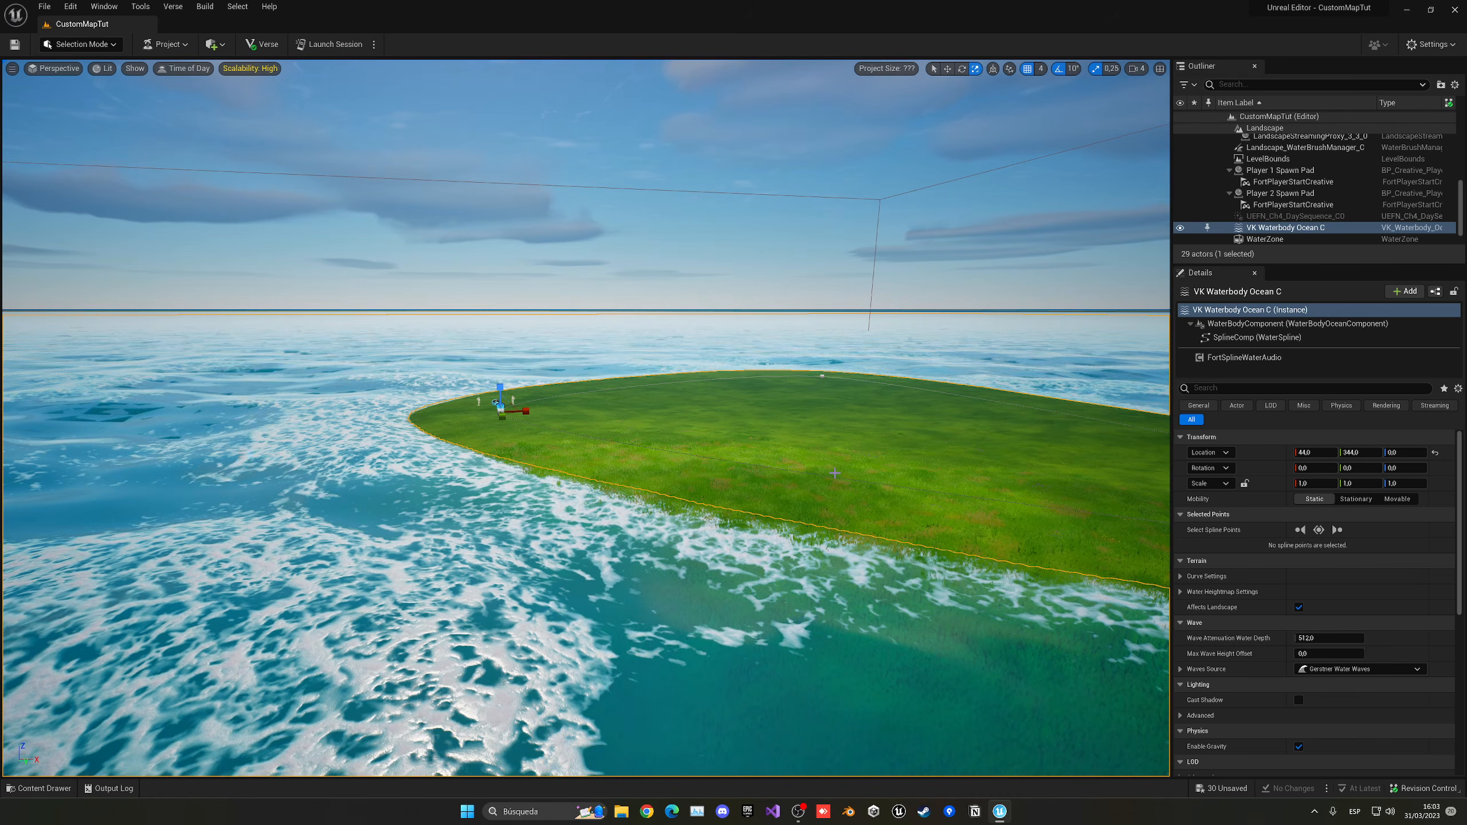
key("q")
mouse_move(587, 467)
right_mouse_down()
mouse_move(550, 467)
mouse_move(602, 465)
right_mouse_up()
key("q")
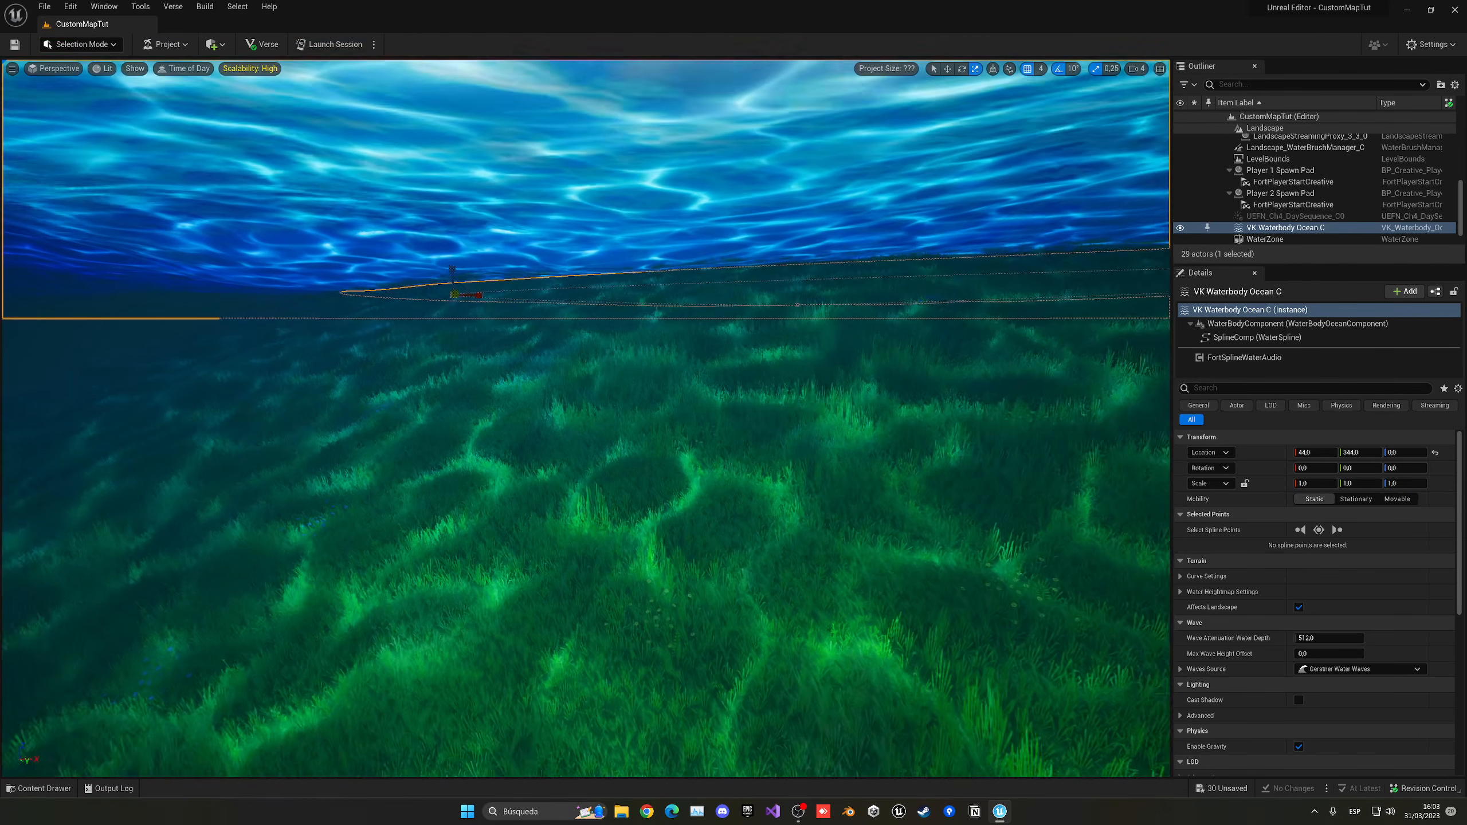
key("e")
right_click_drag(313, 304, 283, 334)
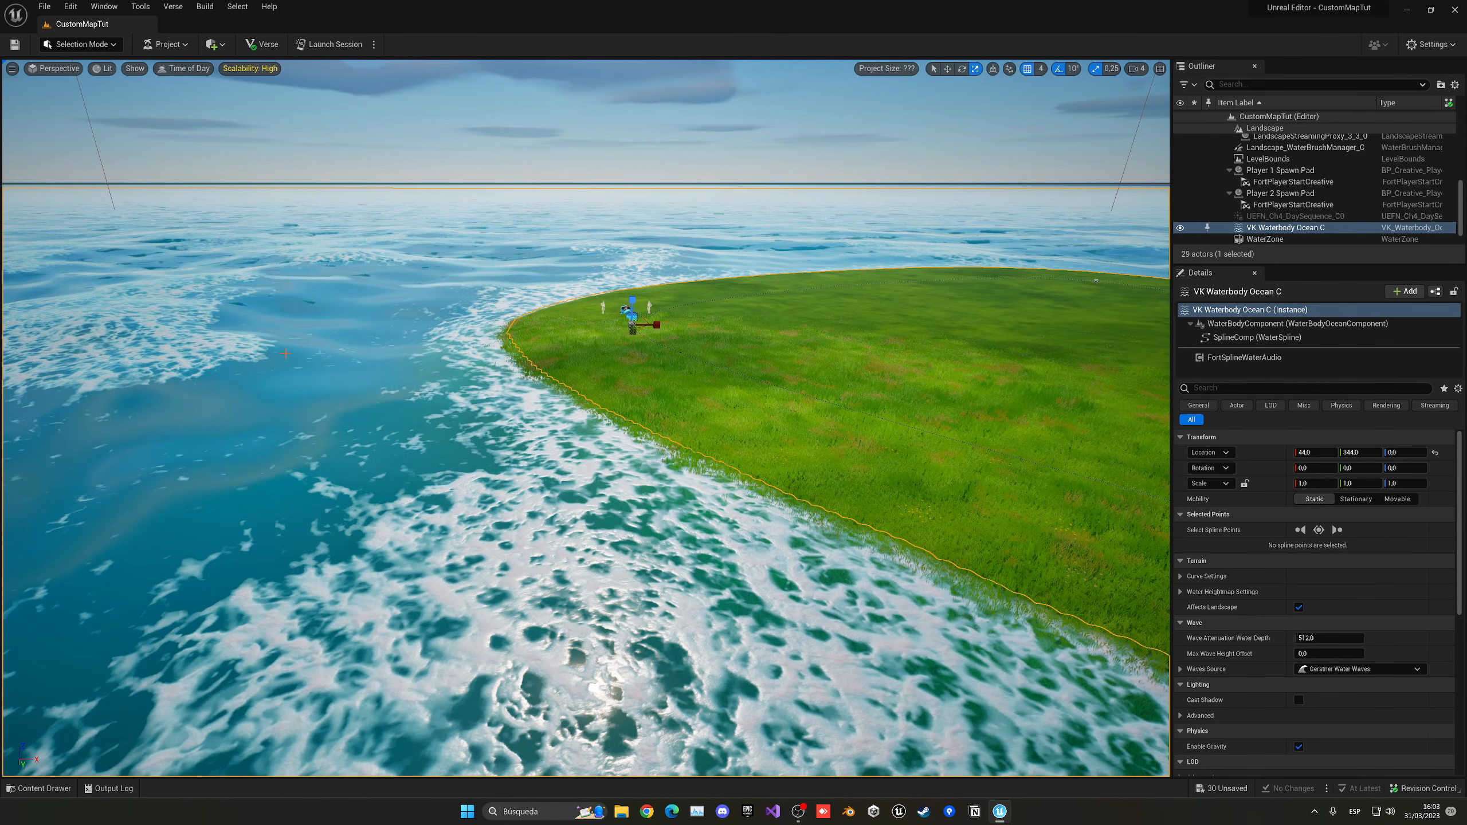
right_click_drag(686, 345, 658, 410)
key("s")
key("e")
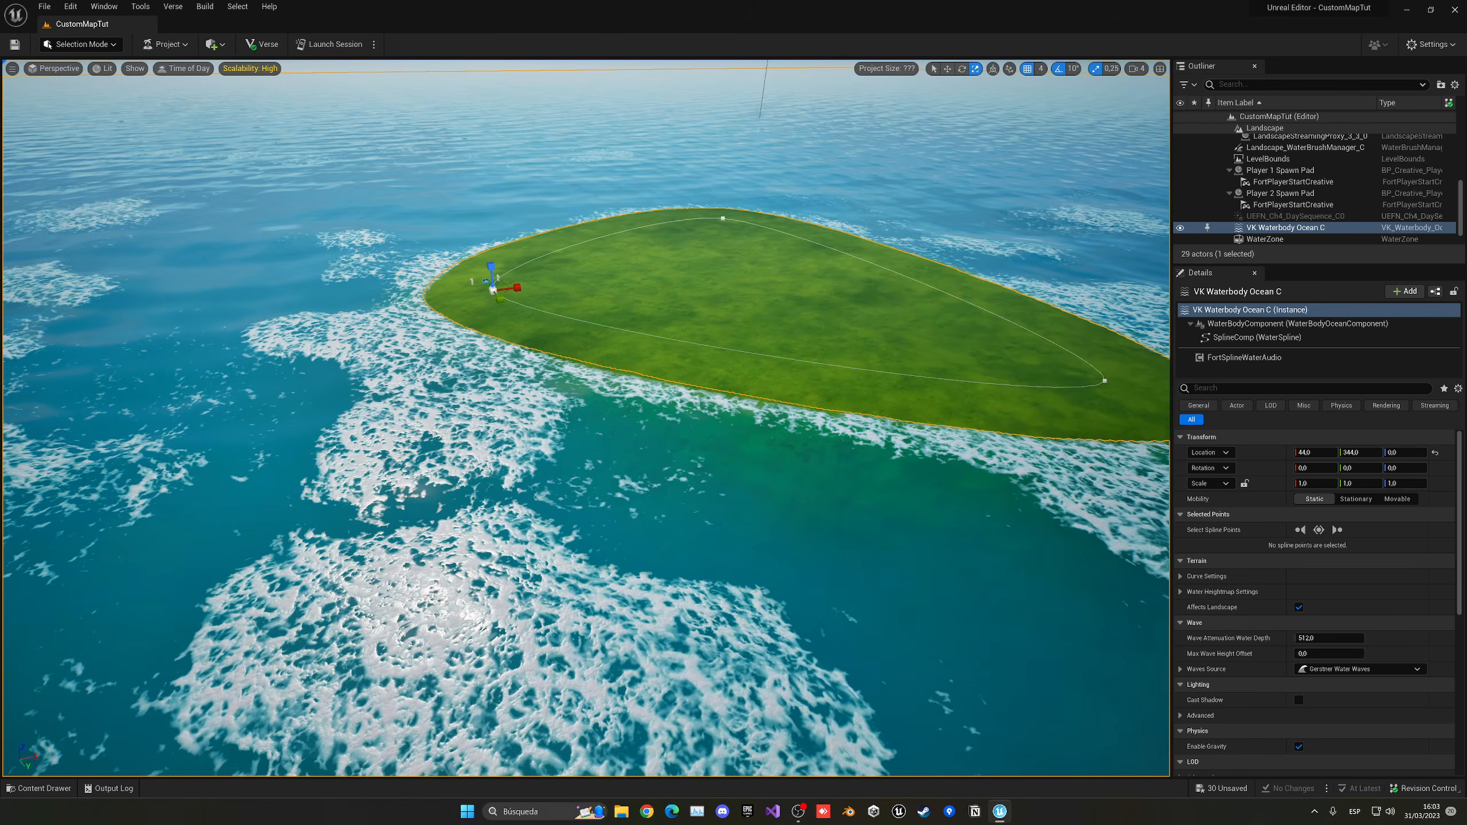
Step: Reshape the island by moving the ocean's spline points, placing the first one at about X -3780, Y -1764
key("w")
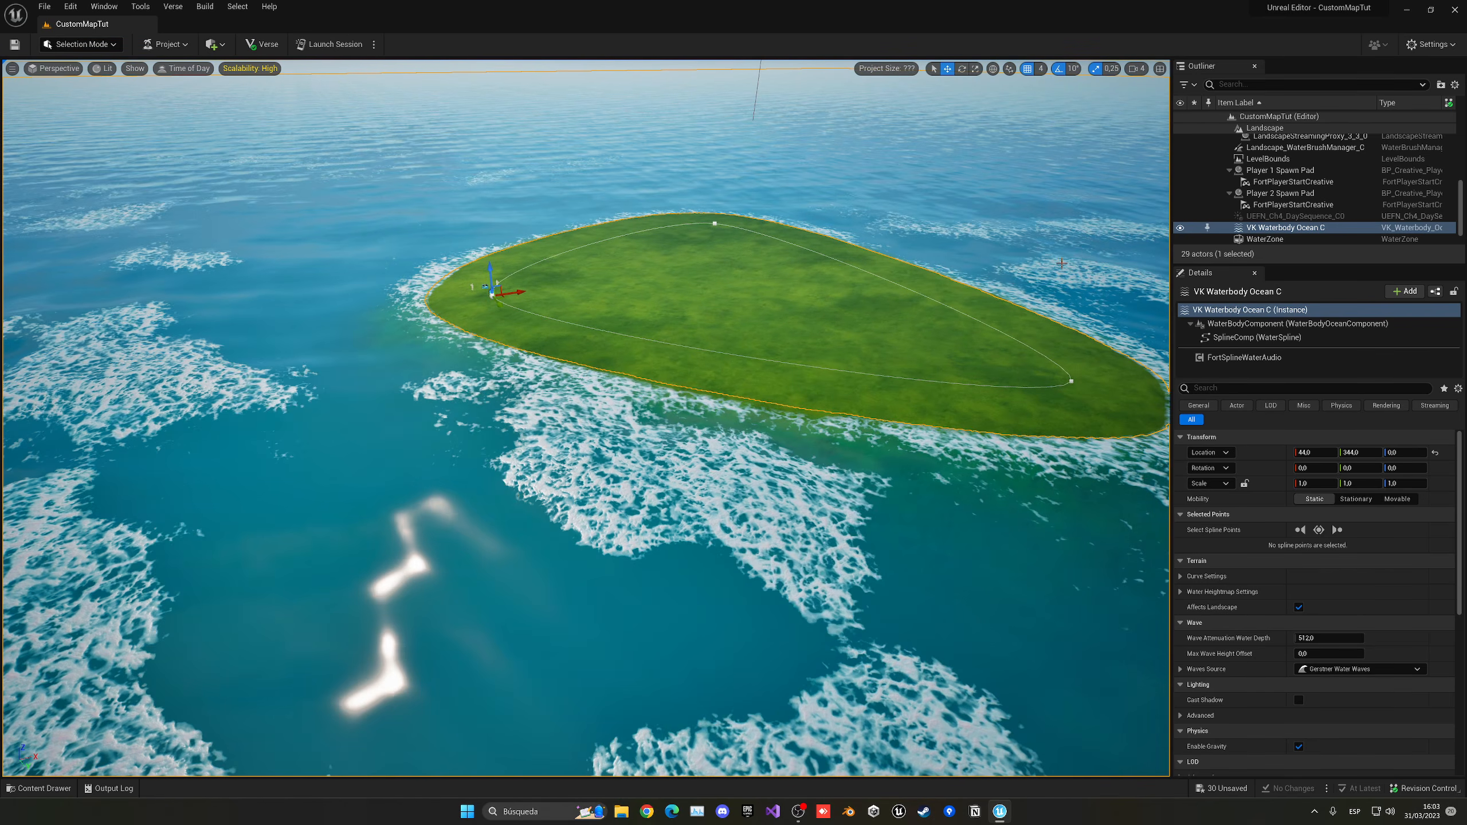
left_click(715, 223)
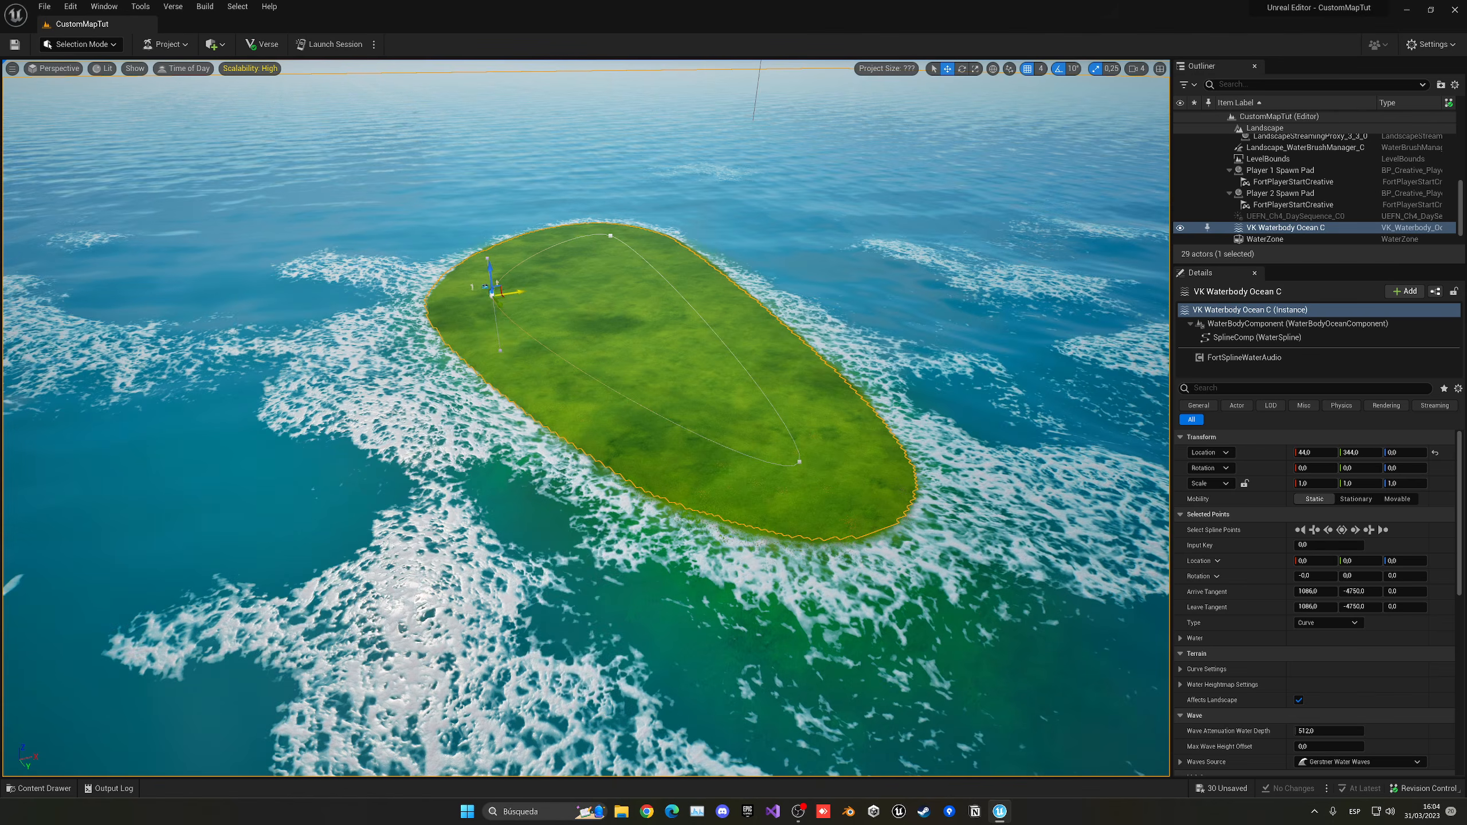
left_click_drag(285, 325, 263, 301)
right_click_drag(465, 324, 436, 315)
key("w")
key("w")
key("e")
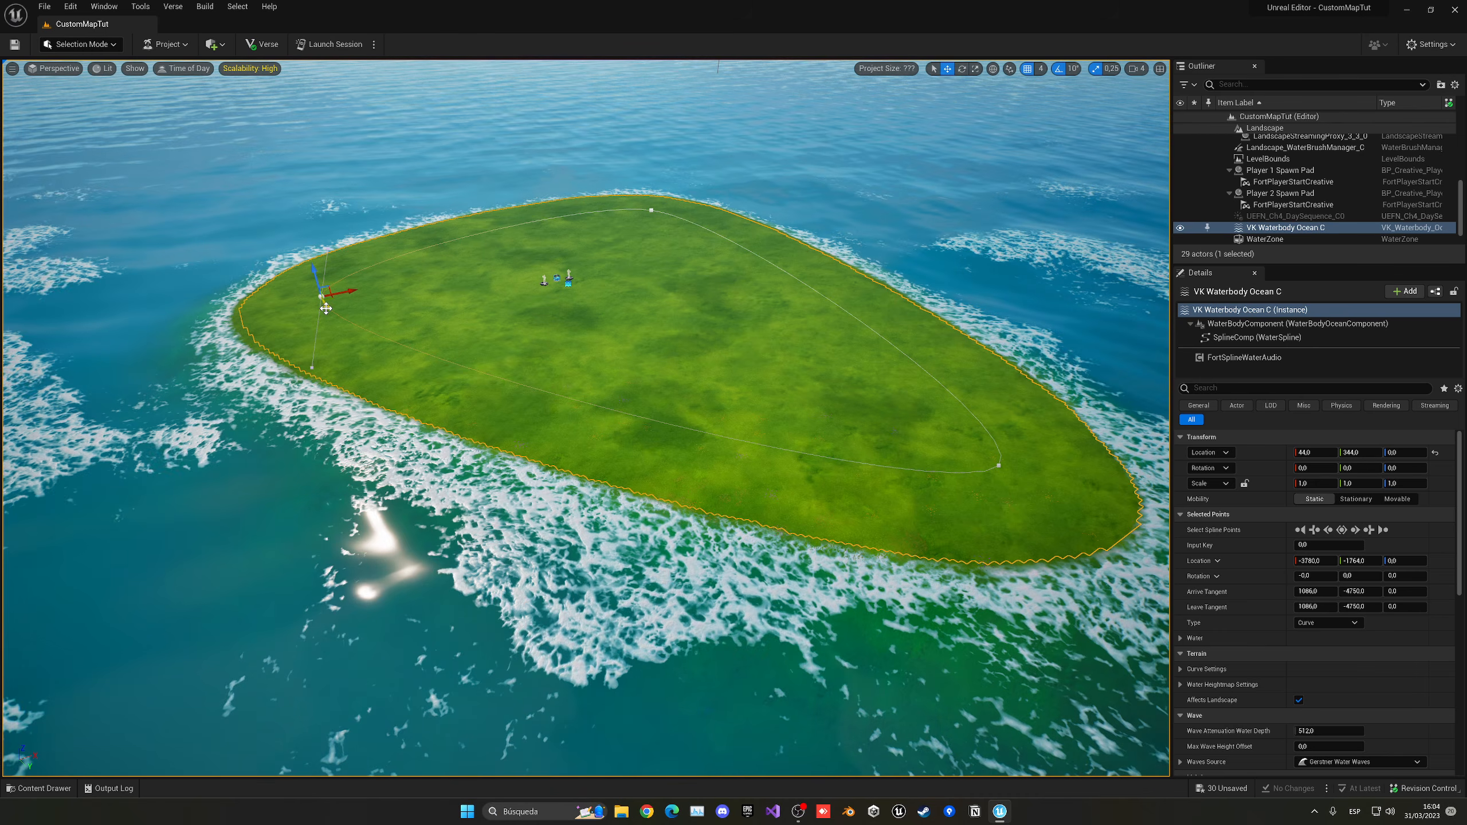
Step: Add two spline points along the near shore, pulling the second inward to about X 485, Y 3257 to form a bay
left_click_drag(325, 308, 386, 343, "alt")
left_click_drag(500, 465, 401, 478)
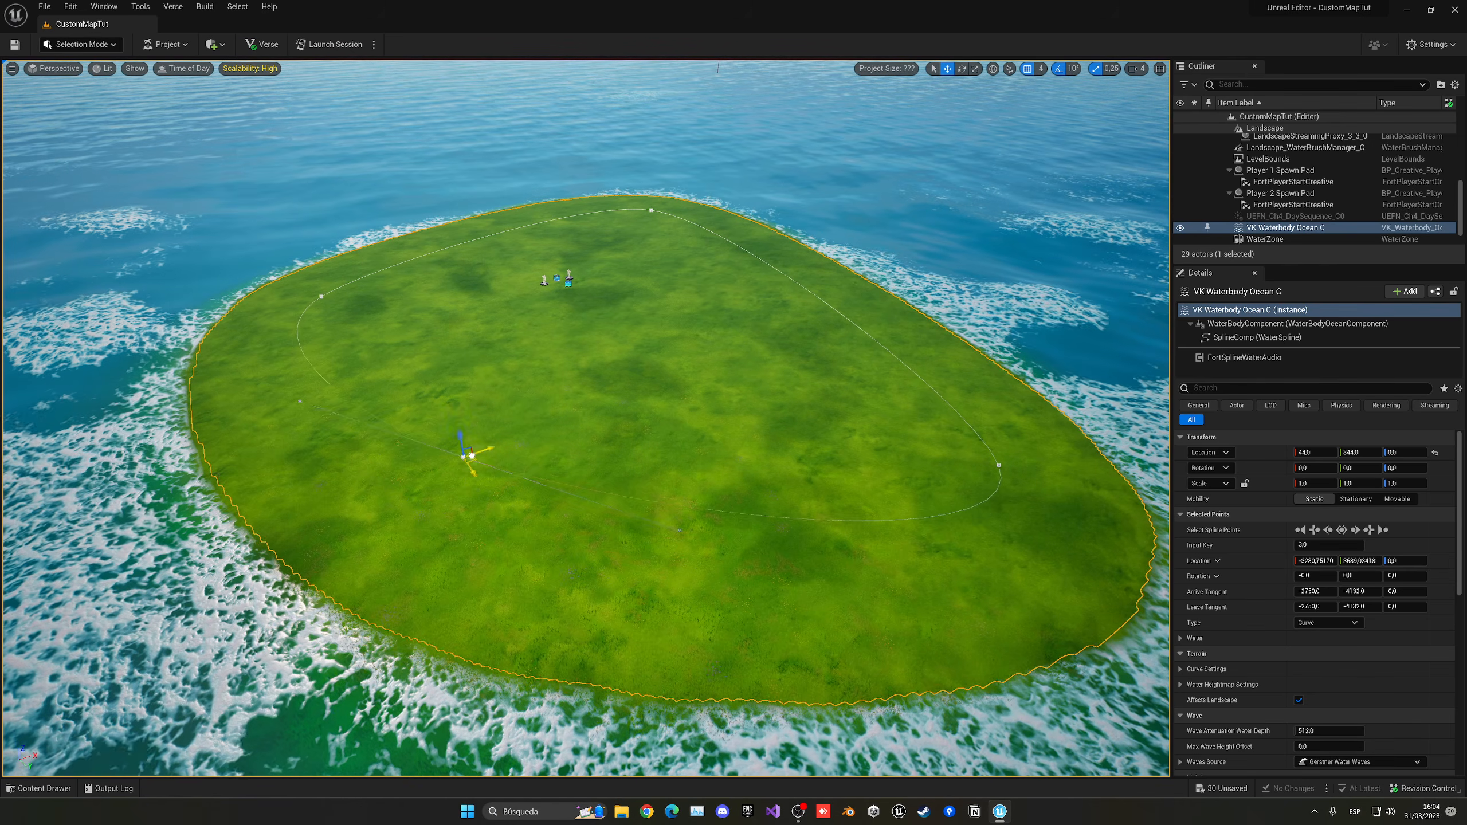
left_click_drag(472, 456, 726, 365)
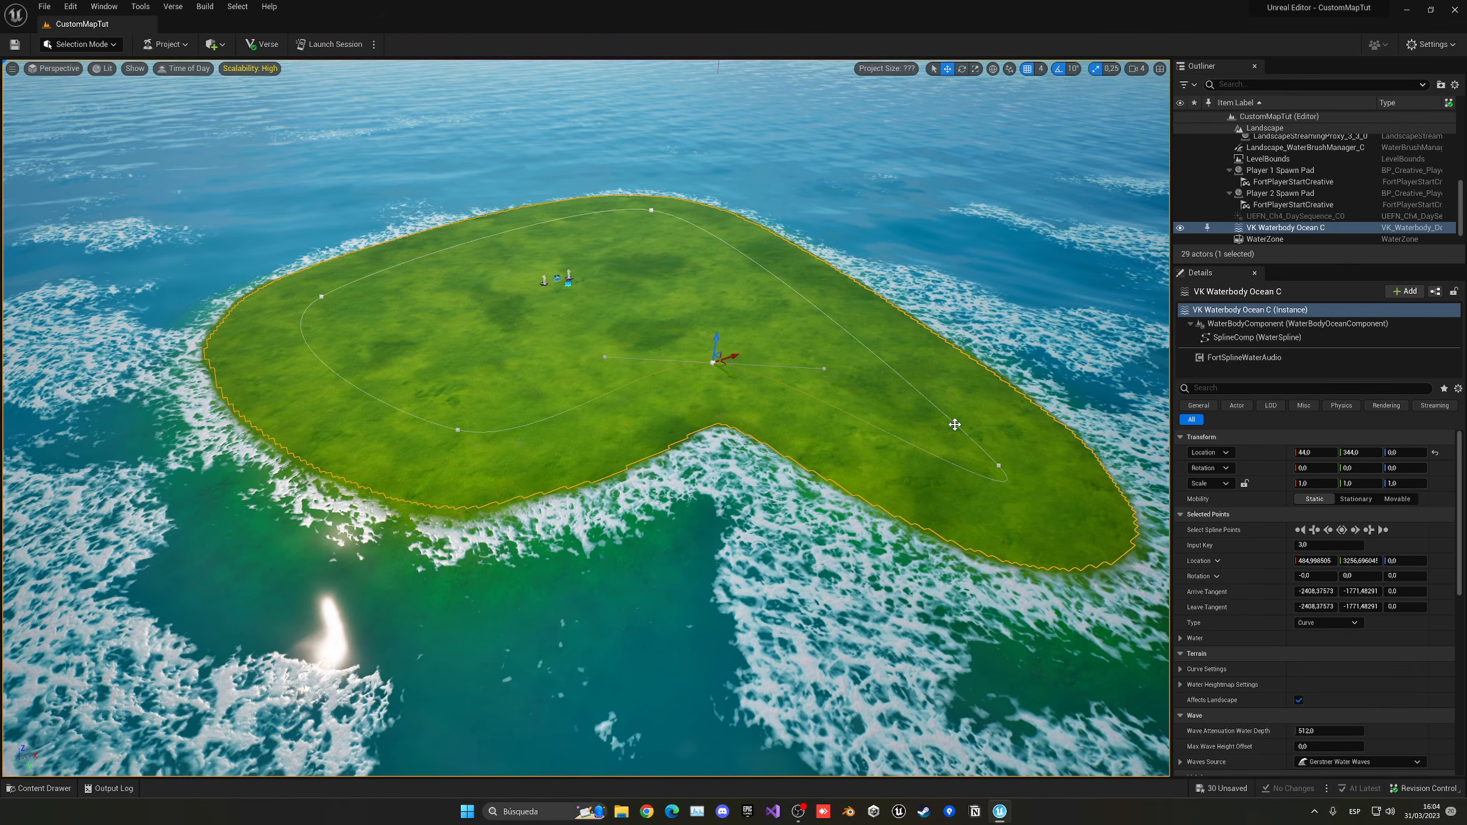
Step: Duplicate the first spline point toward the spawn pads, at about X 367, Y -696, to indent the far shore
mouse_move(954, 424)
right_mouse_down()
mouse_move(953, 399)
mouse_move(942, 416)
right_mouse_up()
key("w")
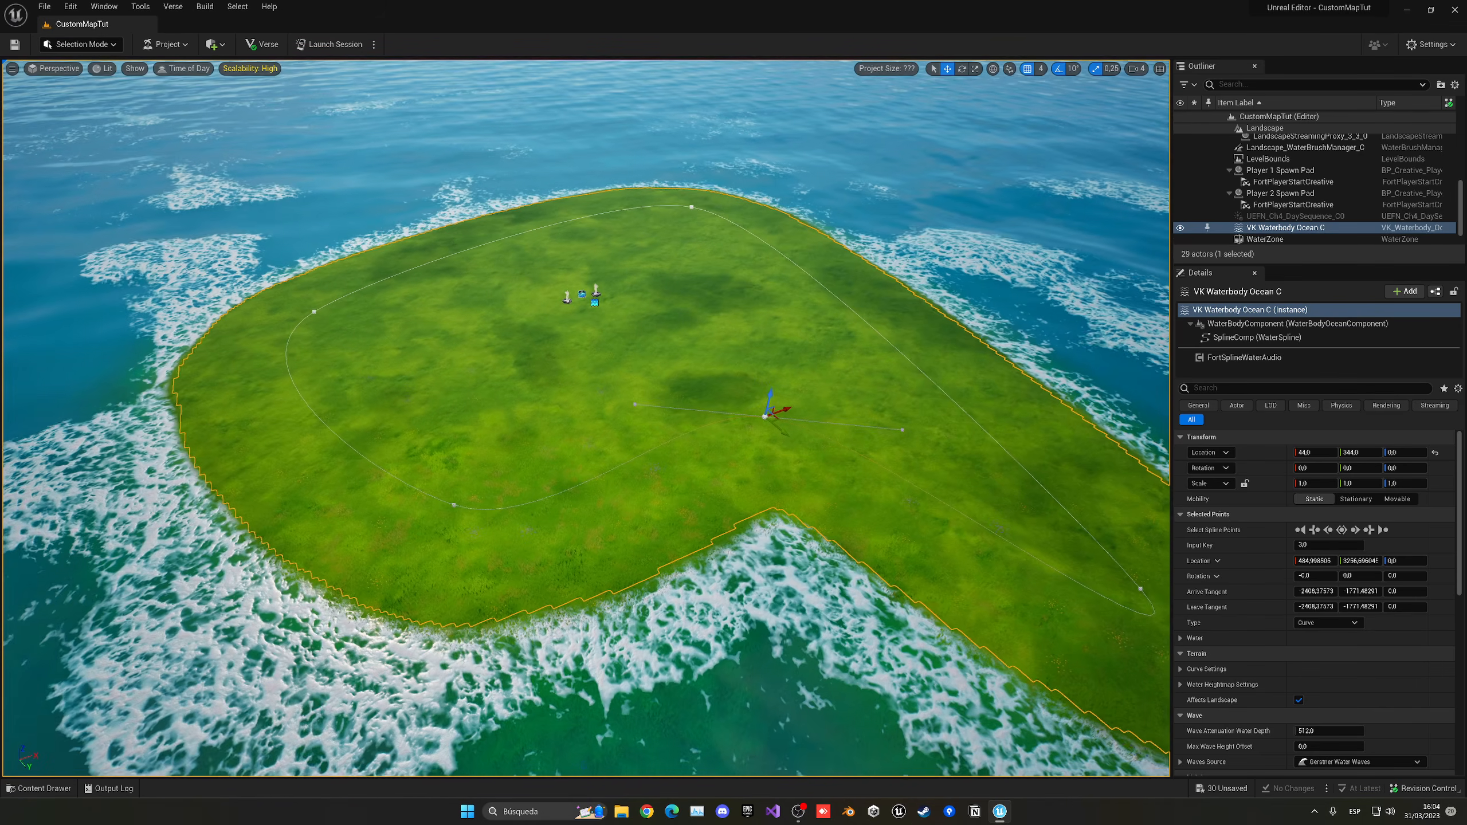
left_click(315, 313)
left_click_drag(338, 314, 577, 275, "alt")
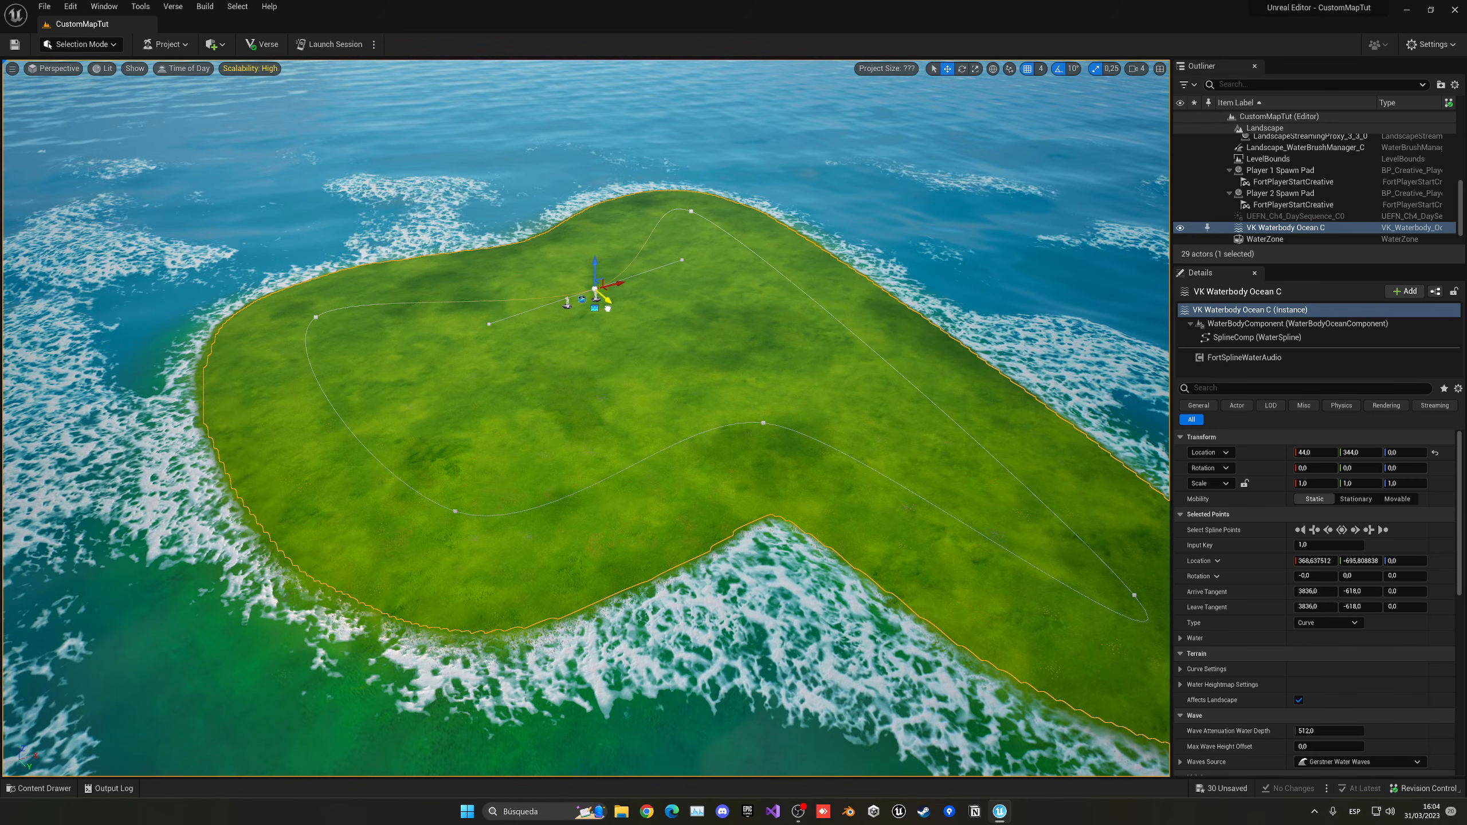
Step: Check the reshaped coastline from ground level and save the map
right_click_drag(678, 207, 774, 153)
key("w")
key("q")
key("s")
key("a")
key("q")
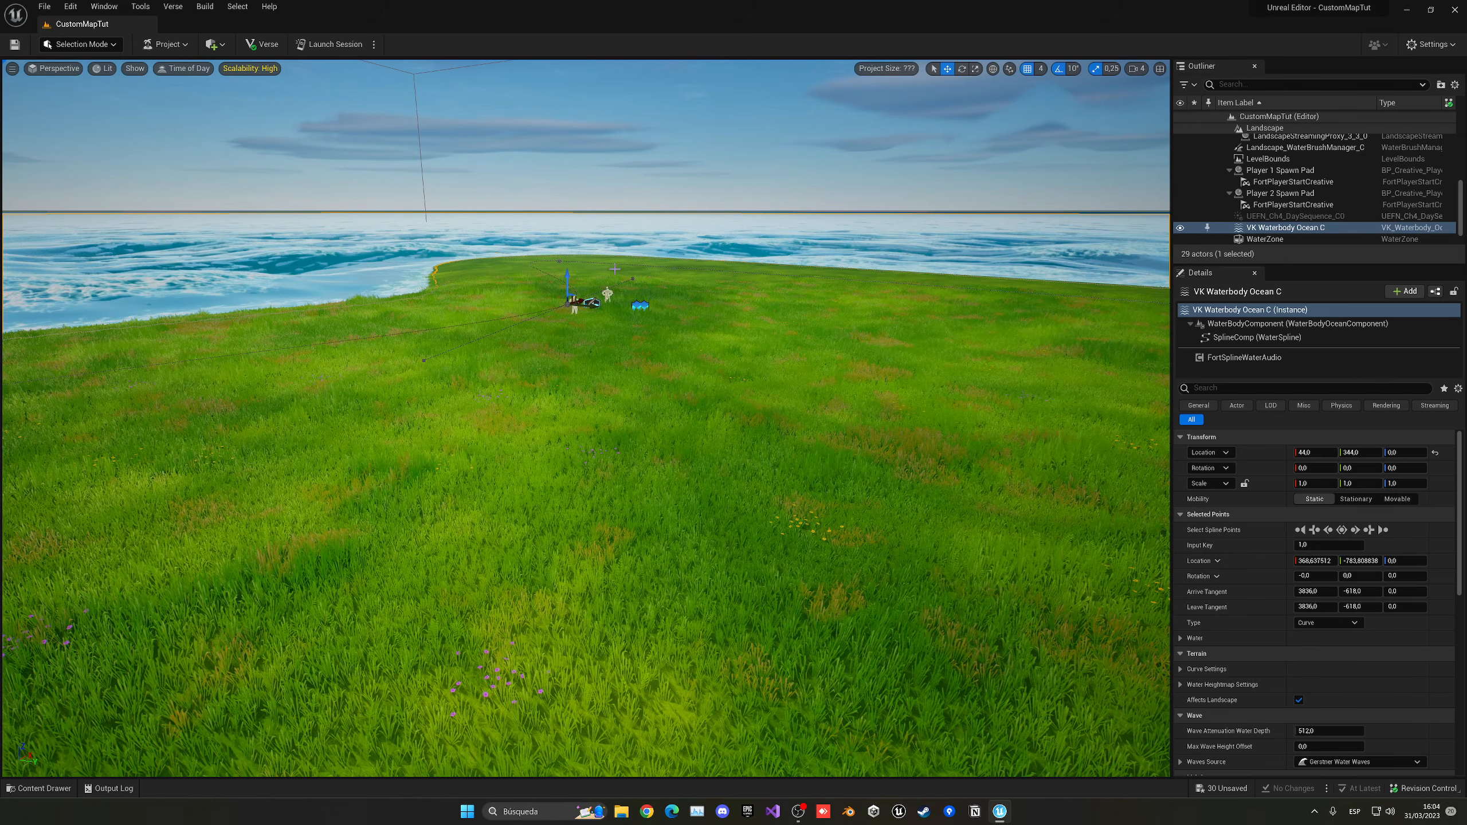
key("ctrl+s")
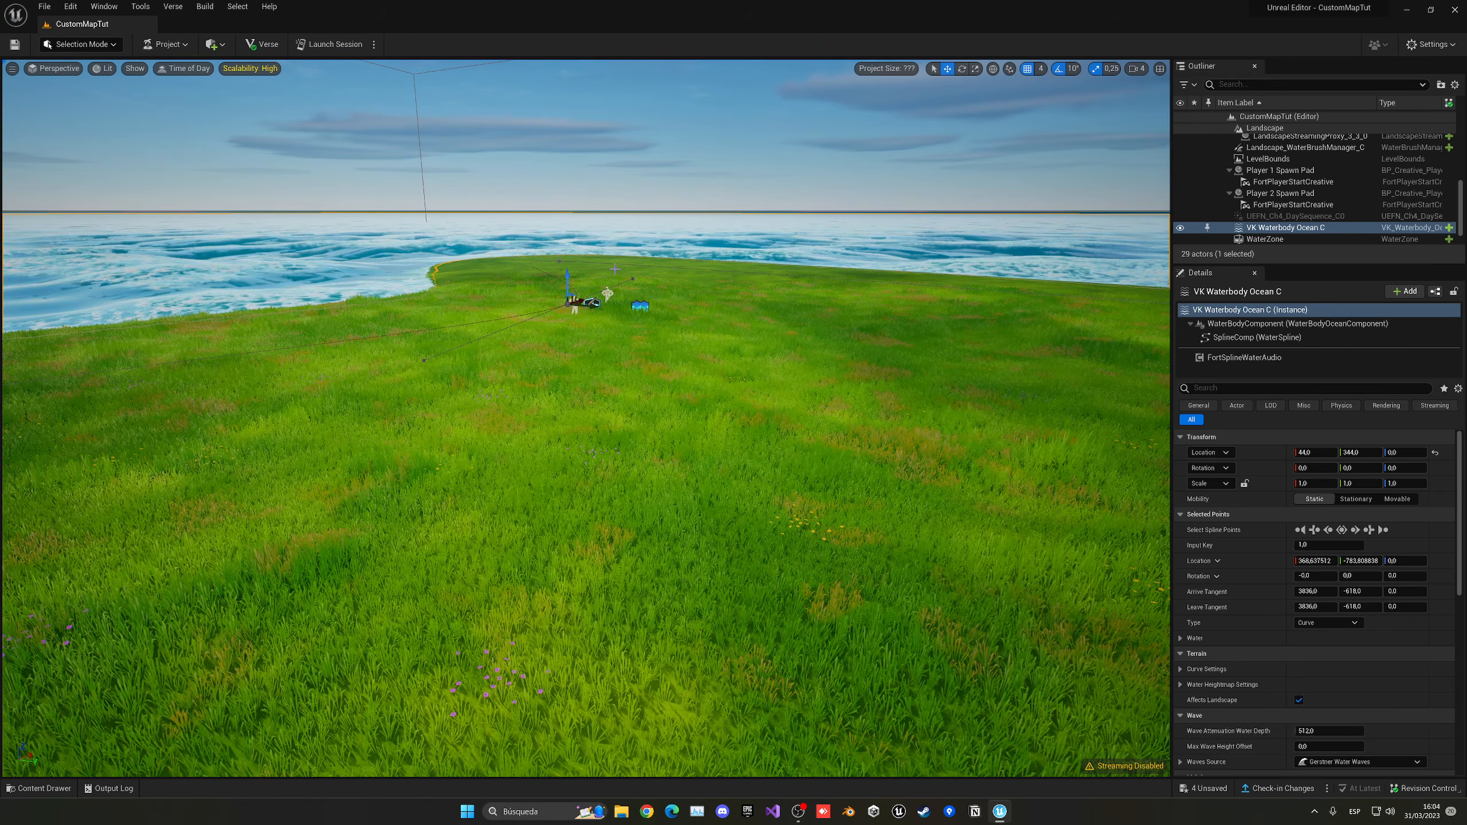
Step: Switch to landscape sculpting and set the Sculpt brush to a size of about 724 and a falloff of about 0.25
right_click_drag(626, 267, 625, 267)
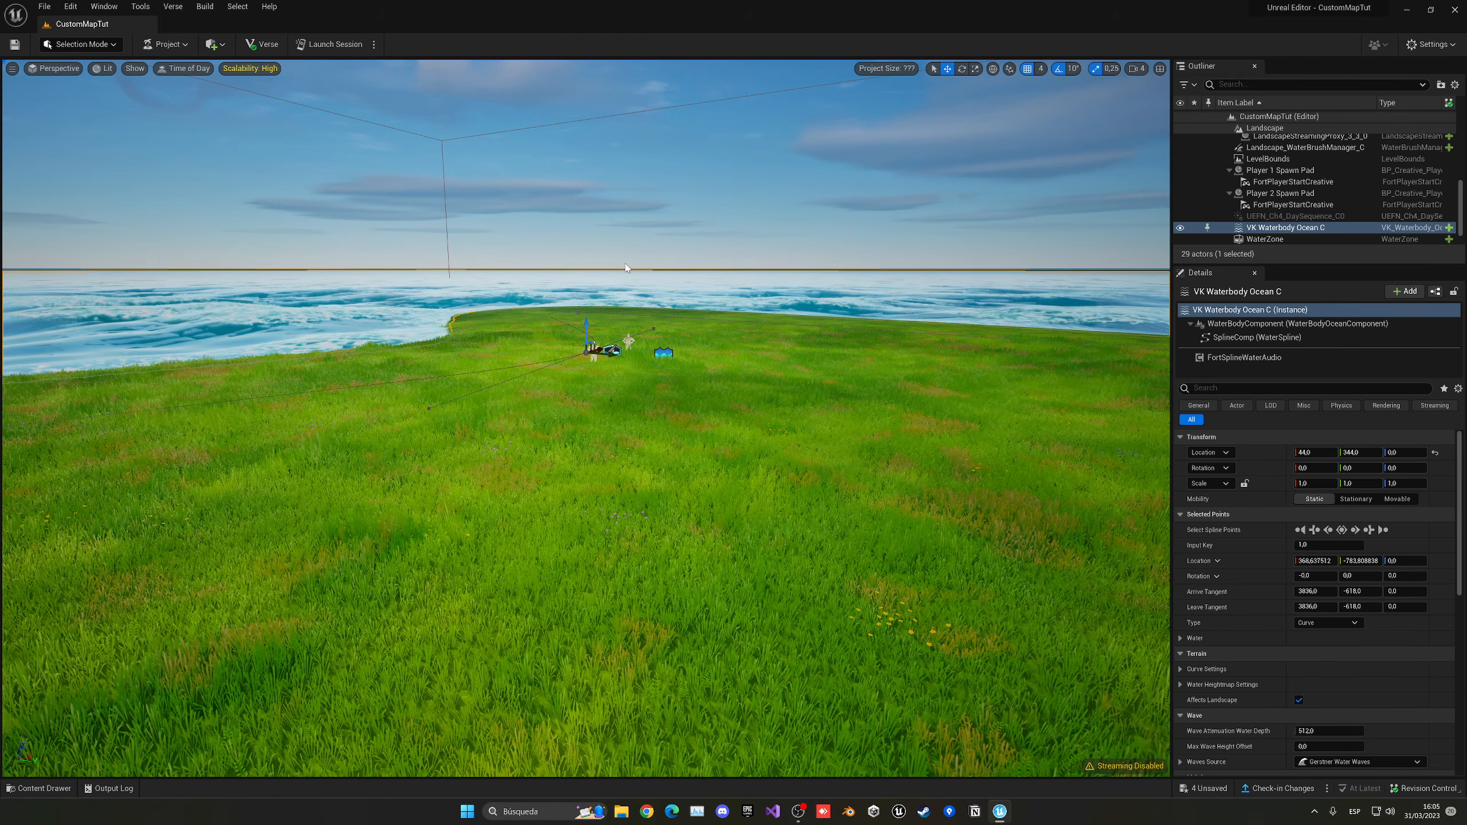
right_click_drag(585, 417, 536, 380)
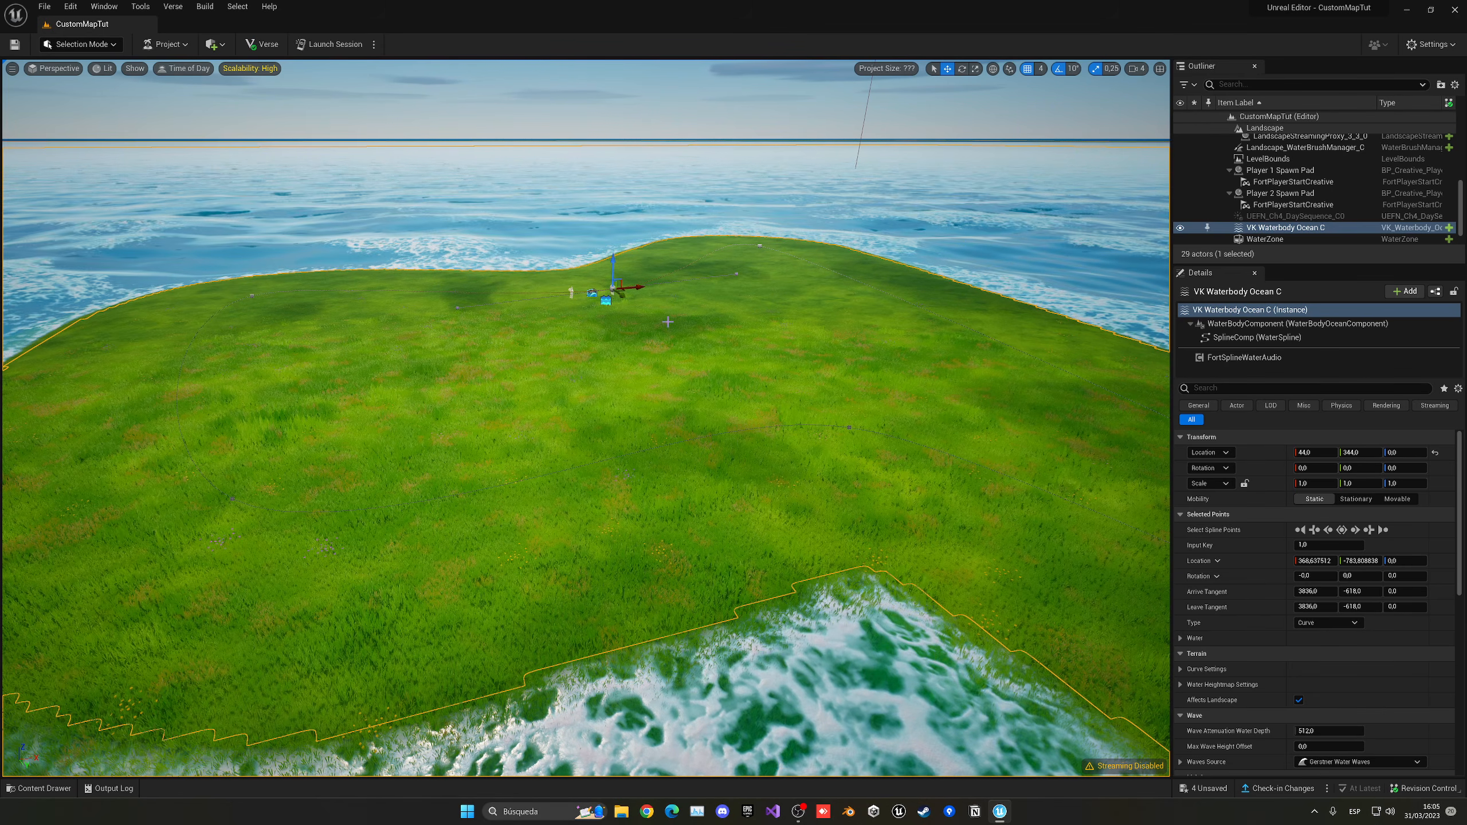
left_click(80, 45)
left_click(69, 75)
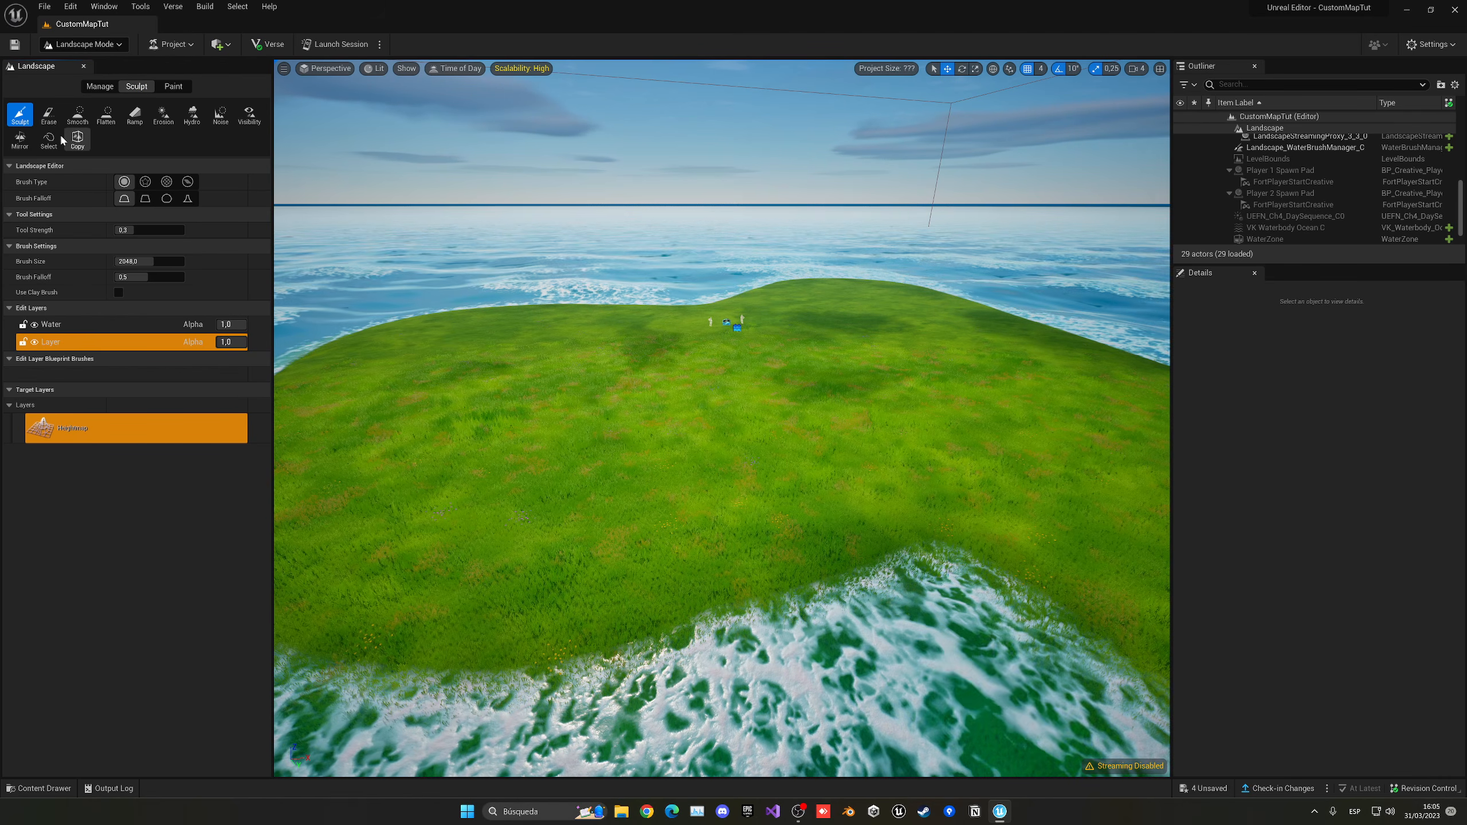
key("w")
mouse_move(519, 300)
right_mouse_down()
mouse_move(461, 330)
mouse_move(459, 312)
right_mouse_up()
key("a")
right_click_drag(564, 450, 569, 462)
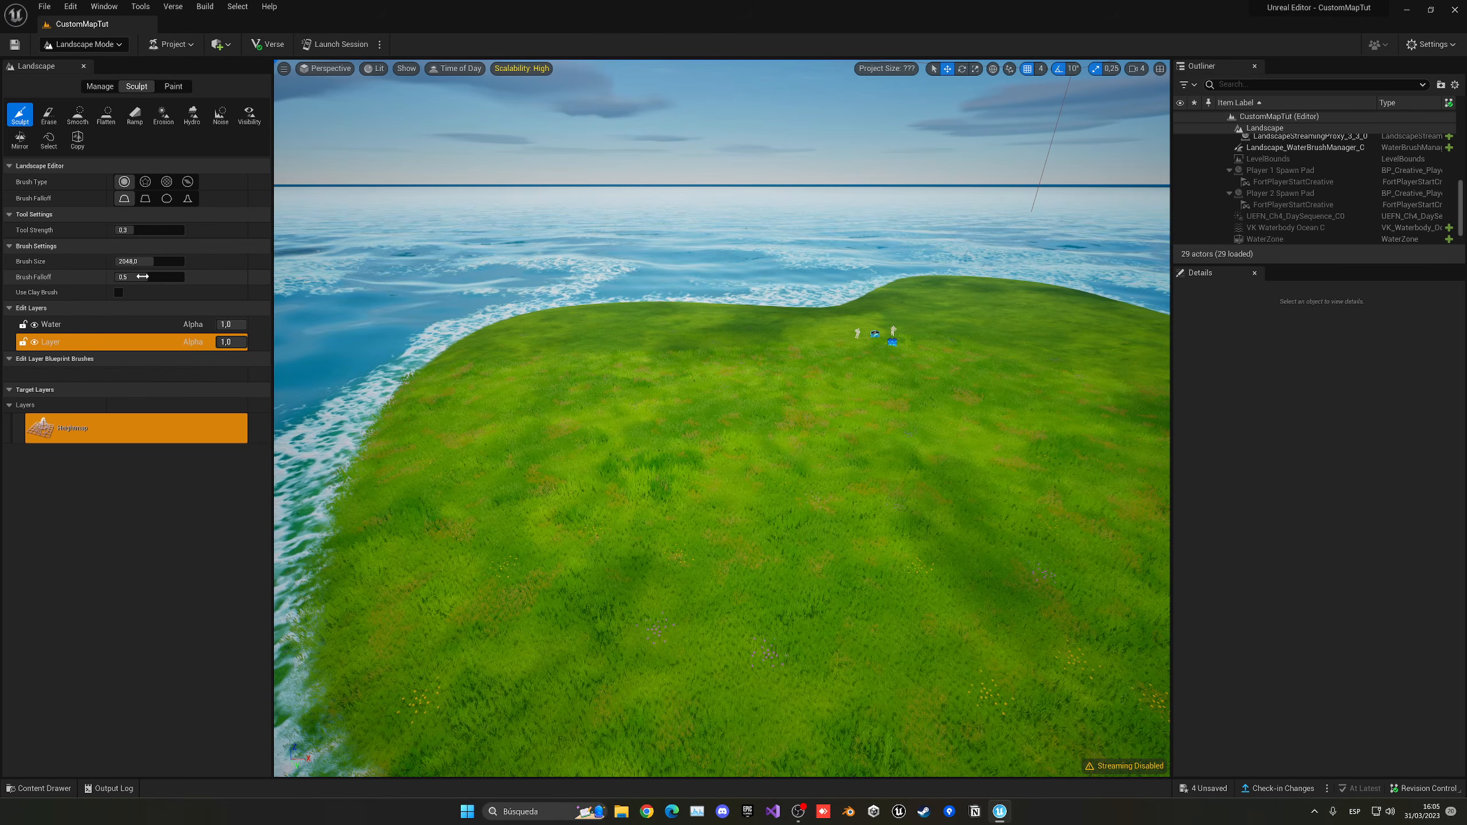
mouse_move(655, 395)
left_mouse_down()
mouse_move(621, 382)
mouse_move(647, 383)
mouse_move(635, 389)
left_mouse_up()
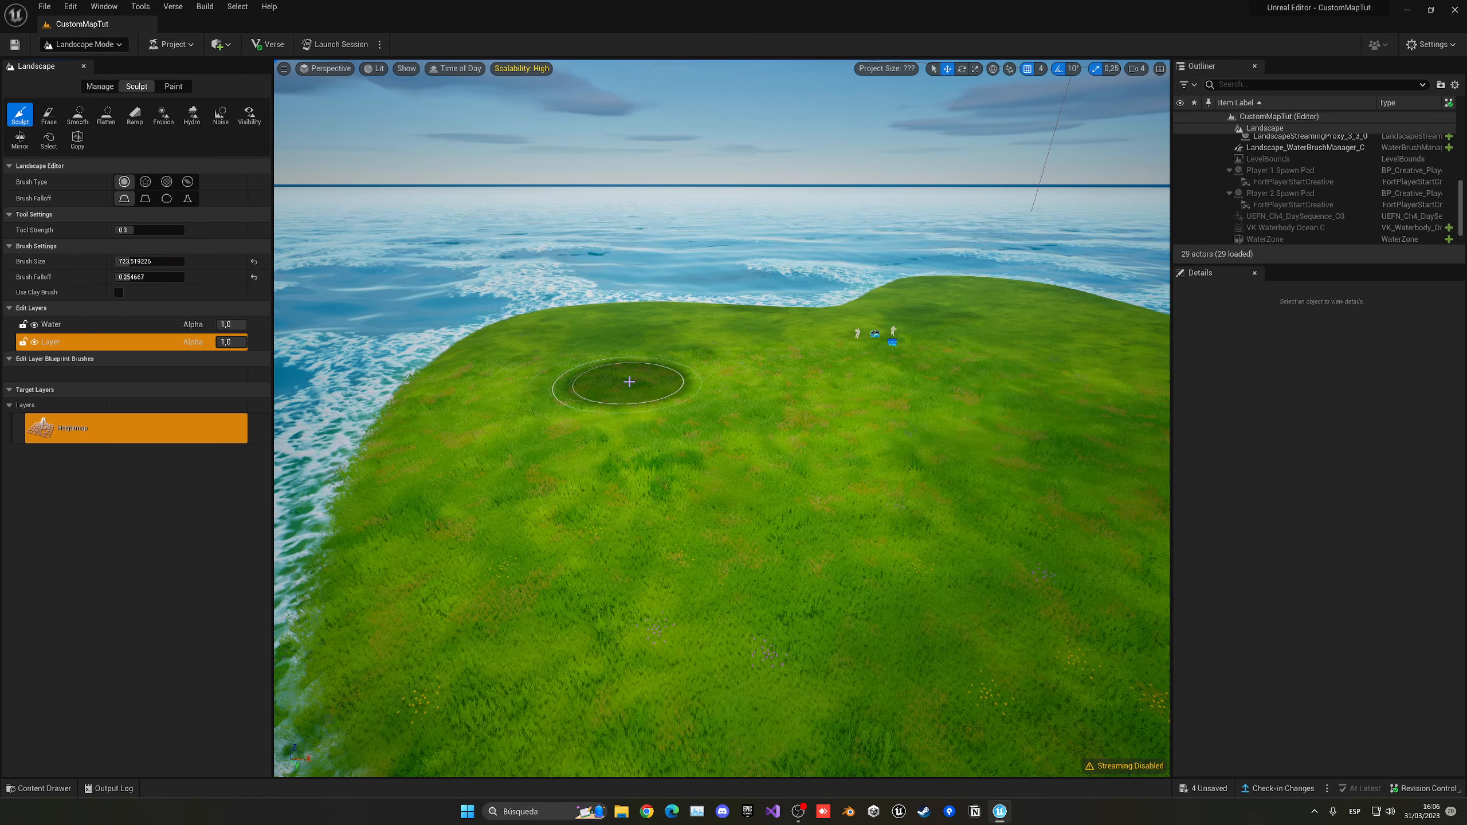
Step: Raise a hill with a ridge on the flat ground between the coast and the spawn pads
mouse_move(629, 381)
left_mouse_down()
mouse_move(588, 344)
mouse_move(569, 361)
mouse_move(674, 360)
left_mouse_up()
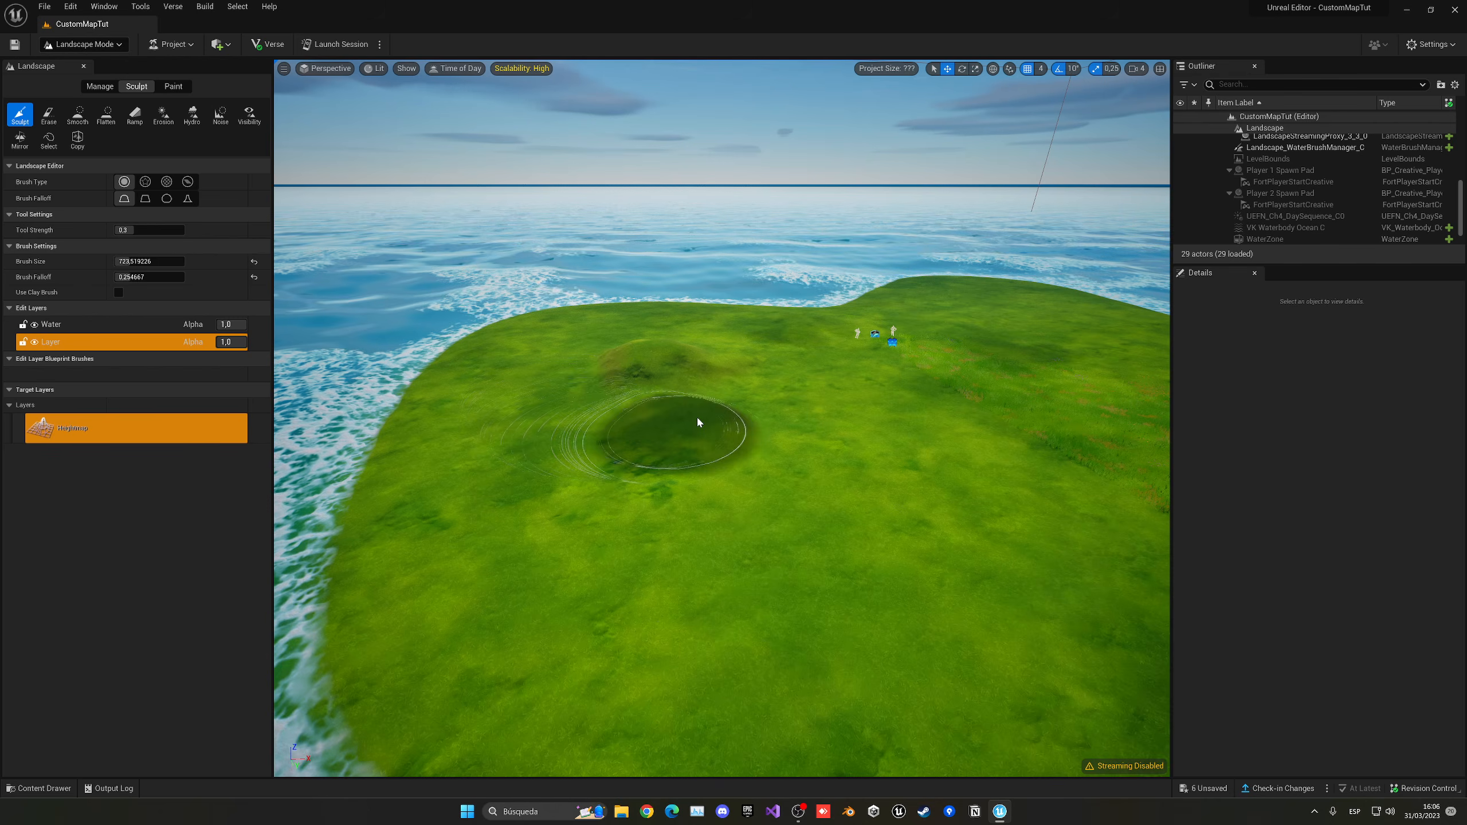
mouse_move(698, 420)
left_mouse_down()
mouse_move(711, 360)
mouse_move(763, 382)
left_mouse_up()
right_click_drag(785, 479, 693, 463)
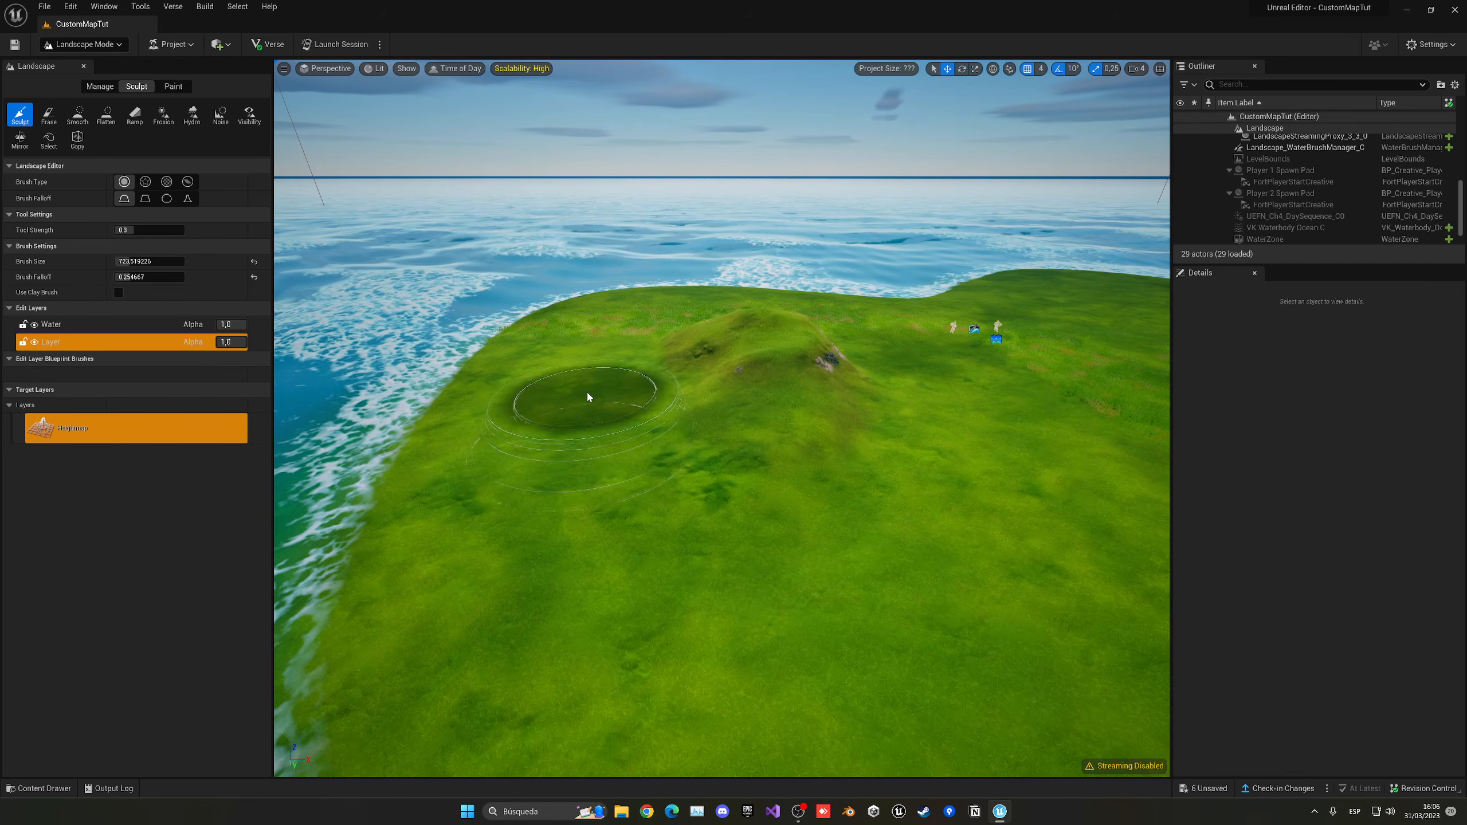
mouse_move(589, 398)
right_mouse_down()
mouse_move(728, 463)
mouse_move(773, 383)
mouse_move(855, 352)
mouse_move(872, 329)
mouse_move(768, 289)
mouse_move(820, 347)
right_mouse_up()
key("w")
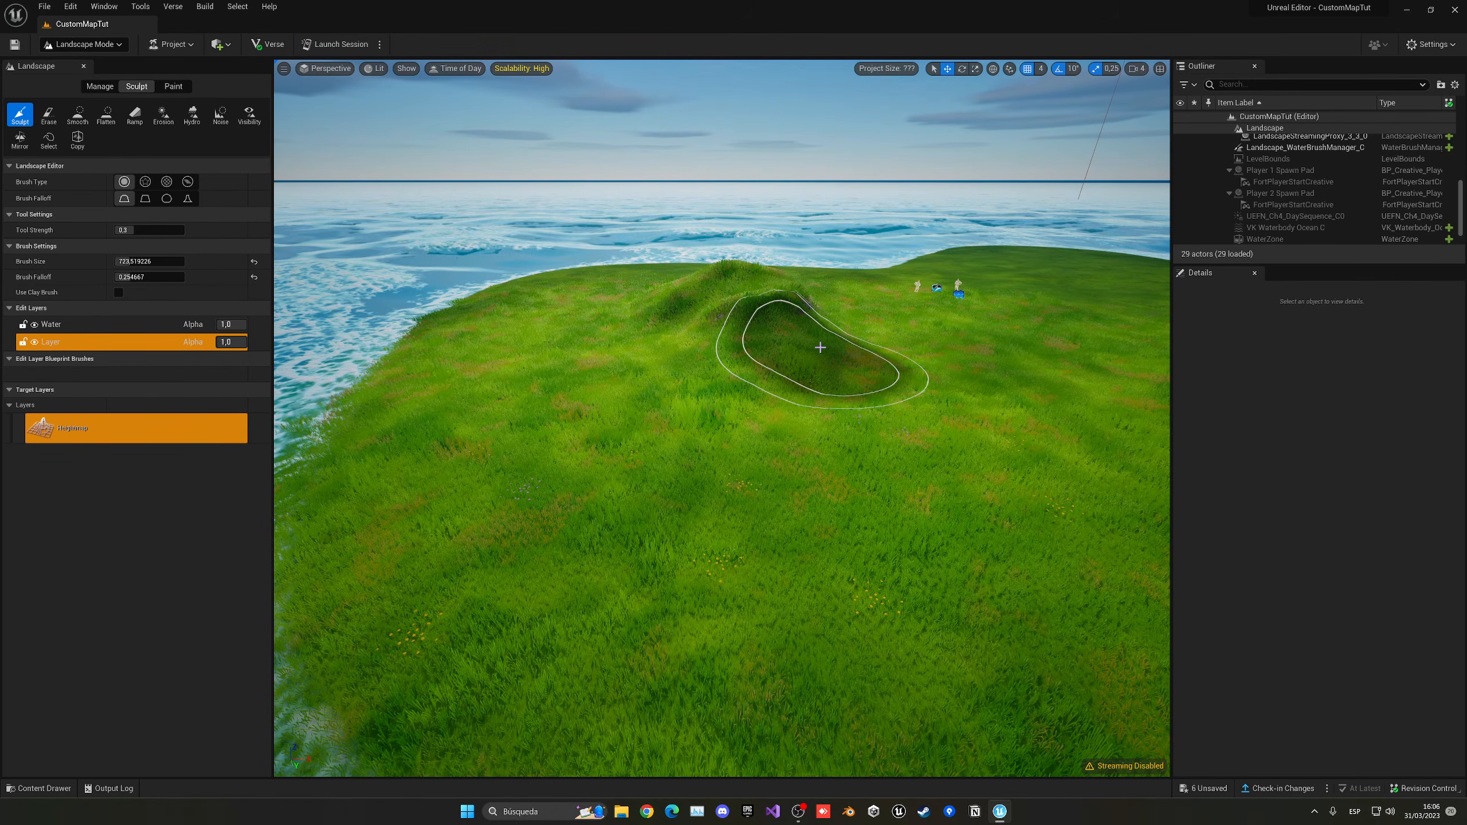
Step: Lower a patch of ground in front of the new hill with the Sculpt brush
mouse_move(751, 413)
right_mouse_down()
mouse_move(831, 409)
mouse_move(762, 434)
mouse_move(756, 413)
mouse_move(819, 324)
mouse_move(854, 387)
mouse_move(820, 399)
right_mouse_up()
left_click_drag(706, 426, 705, 418, "shift")
right_click_drag(705, 418, 488, 426)
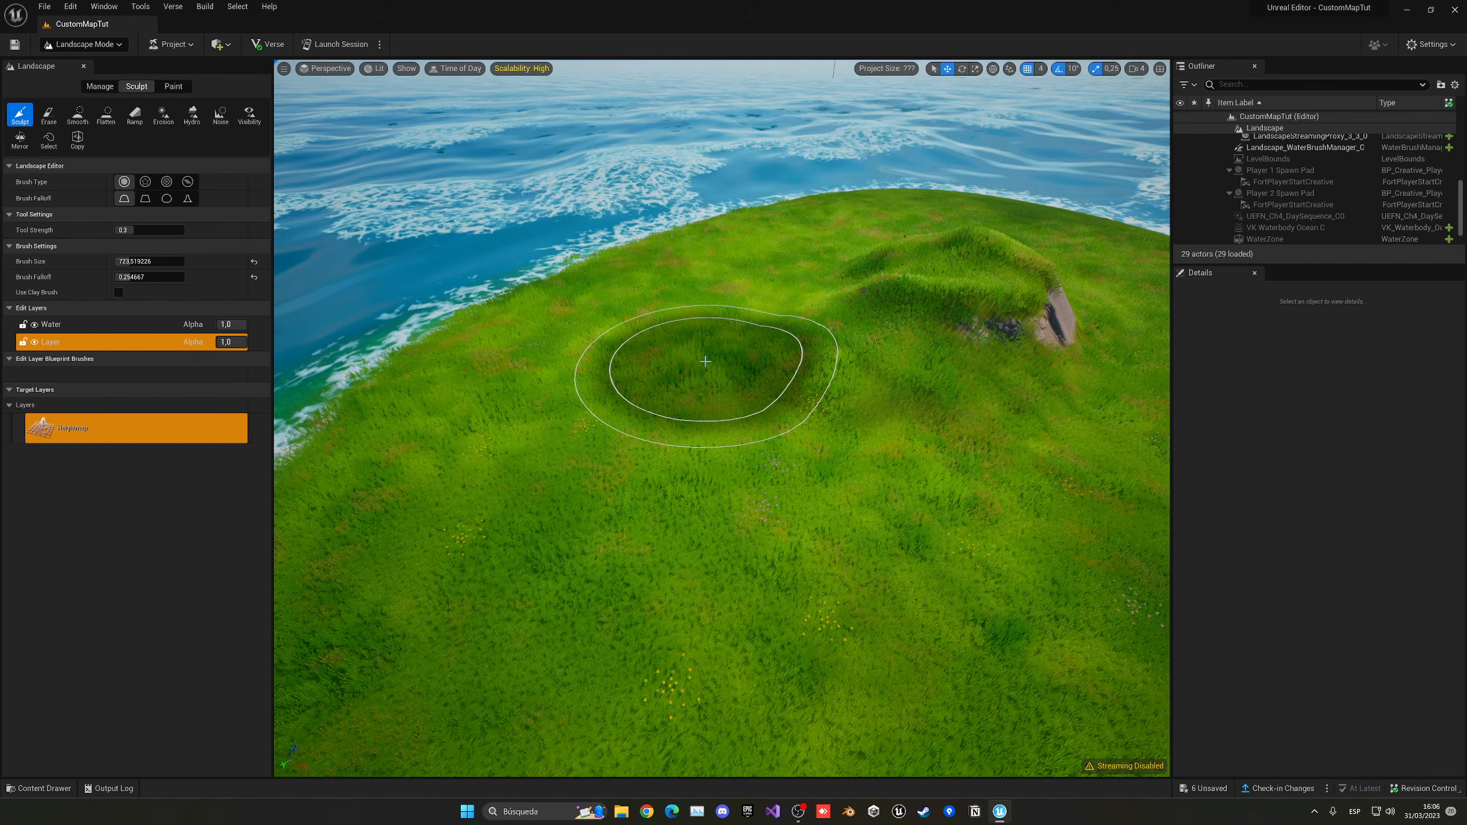
Step: Extend and steepen the hill with more Sculpt strokes down its front slope
mouse_move(705, 361)
right_mouse_down()
mouse_move(820, 324)
mouse_move(782, 312)
right_mouse_up()
mouse_move(606, 318)
left_mouse_down()
mouse_move(665, 373)
mouse_move(613, 439)
left_mouse_up()
mouse_move(690, 426)
right_mouse_down()
mouse_move(702, 462)
mouse_move(808, 465)
right_mouse_up()
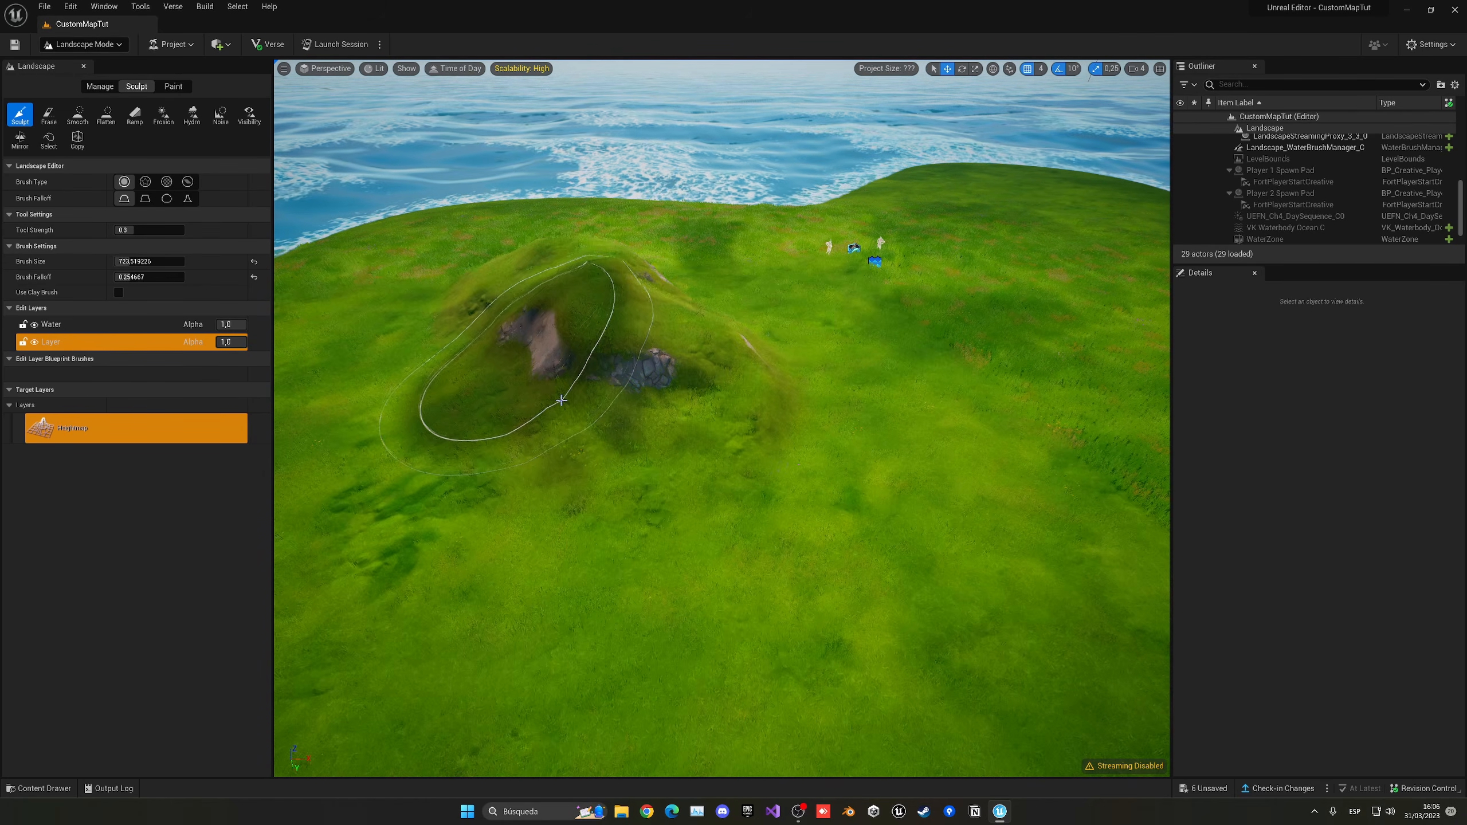
left_click_drag(563, 403, 685, 446)
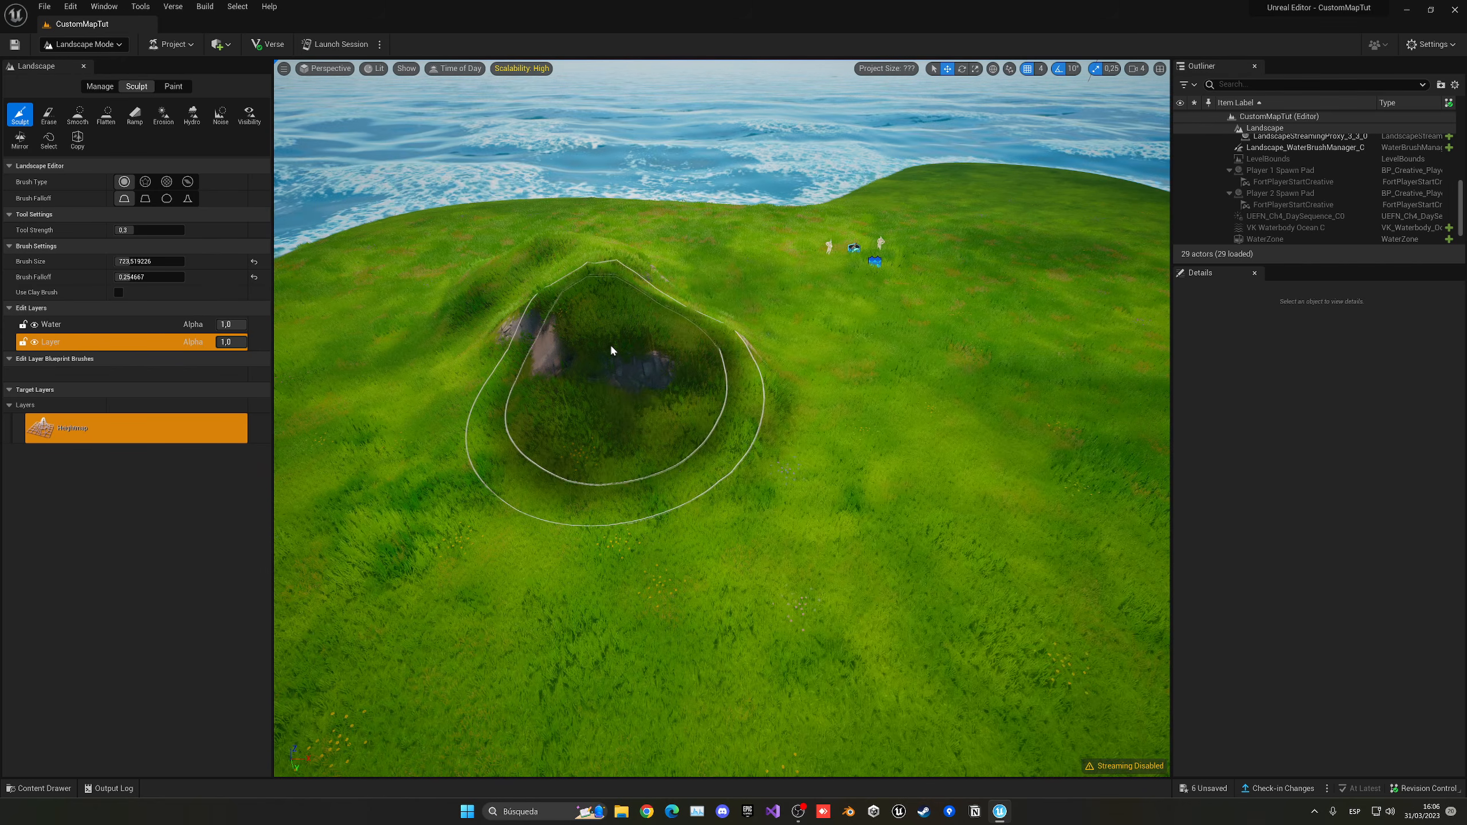
mouse_move(612, 346)
left_mouse_down()
mouse_move(593, 302)
mouse_move(571, 324)
mouse_move(589, 312)
mouse_move(602, 345)
left_mouse_up()
Step: Raise more hills with the Sculpt brush on the other side of the spawn pads
key("d")
mouse_move(602, 345)
right_mouse_down()
mouse_move(548, 329)
mouse_move(564, 372)
mouse_move(347, 291)
right_mouse_up()
key("w")
key("d")
key("w")
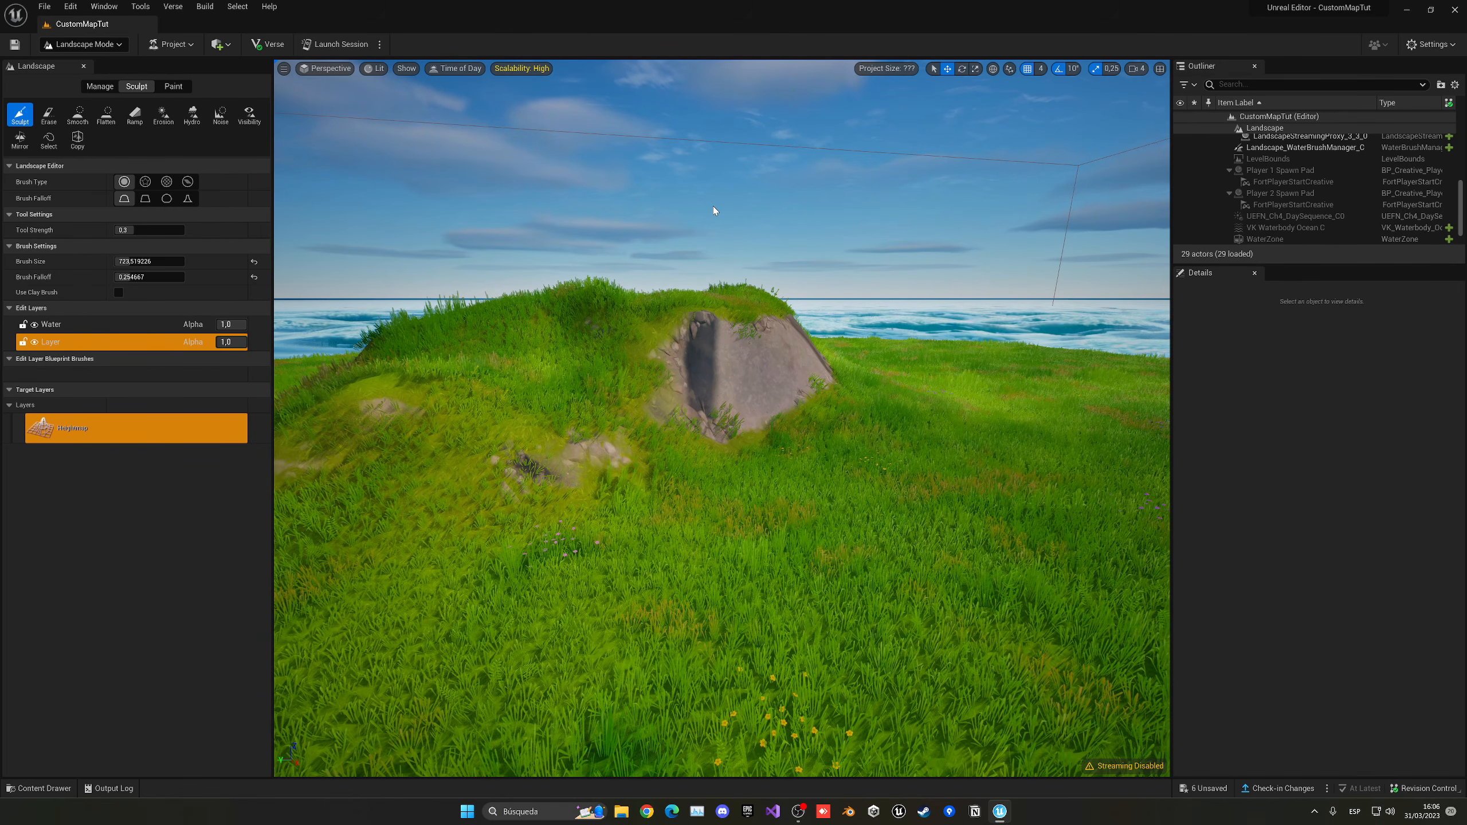
key("s")
mouse_move(717, 232)
right_mouse_down()
mouse_move(806, 283)
mouse_move(892, 291)
mouse_move(900, 312)
right_mouse_up()
key("s")
mouse_move(726, 281)
left_mouse_down()
mouse_move(731, 312)
mouse_move(828, 346)
left_mouse_up()
mouse_move(655, 280)
left_mouse_down()
mouse_move(745, 332)
mouse_move(696, 338)
mouse_move(786, 423)
mouse_move(740, 436)
left_mouse_up()
Step: Sculpt additional mounds beside the newer hills and along the first ridge facing the spawn pads
key("s")
mouse_move(740, 436)
right_mouse_down()
mouse_move(676, 429)
mouse_move(855, 468)
right_mouse_up()
key("a")
mouse_move(694, 347)
left_mouse_down()
mouse_move(687, 435)
mouse_move(694, 406)
mouse_move(617, 399)
mouse_move(589, 369)
mouse_move(635, 393)
mouse_move(663, 446)
mouse_move(615, 426)
mouse_move(612, 449)
left_mouse_up()
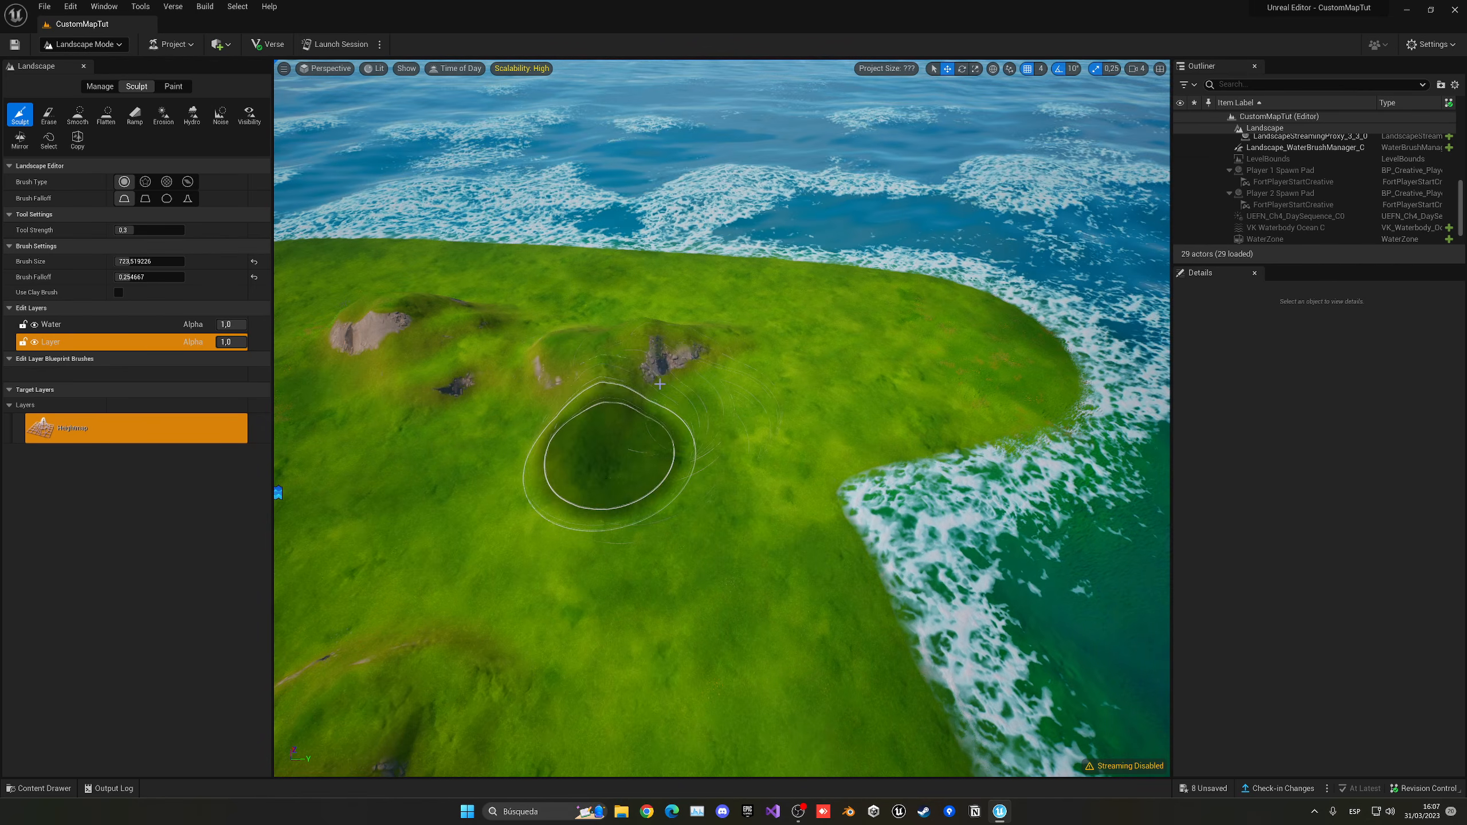
key("d")
right_click_drag(612, 449, 457, 438)
mouse_move(569, 373)
left_mouse_down()
mouse_move(540, 357)
mouse_move(628, 405)
left_mouse_up()
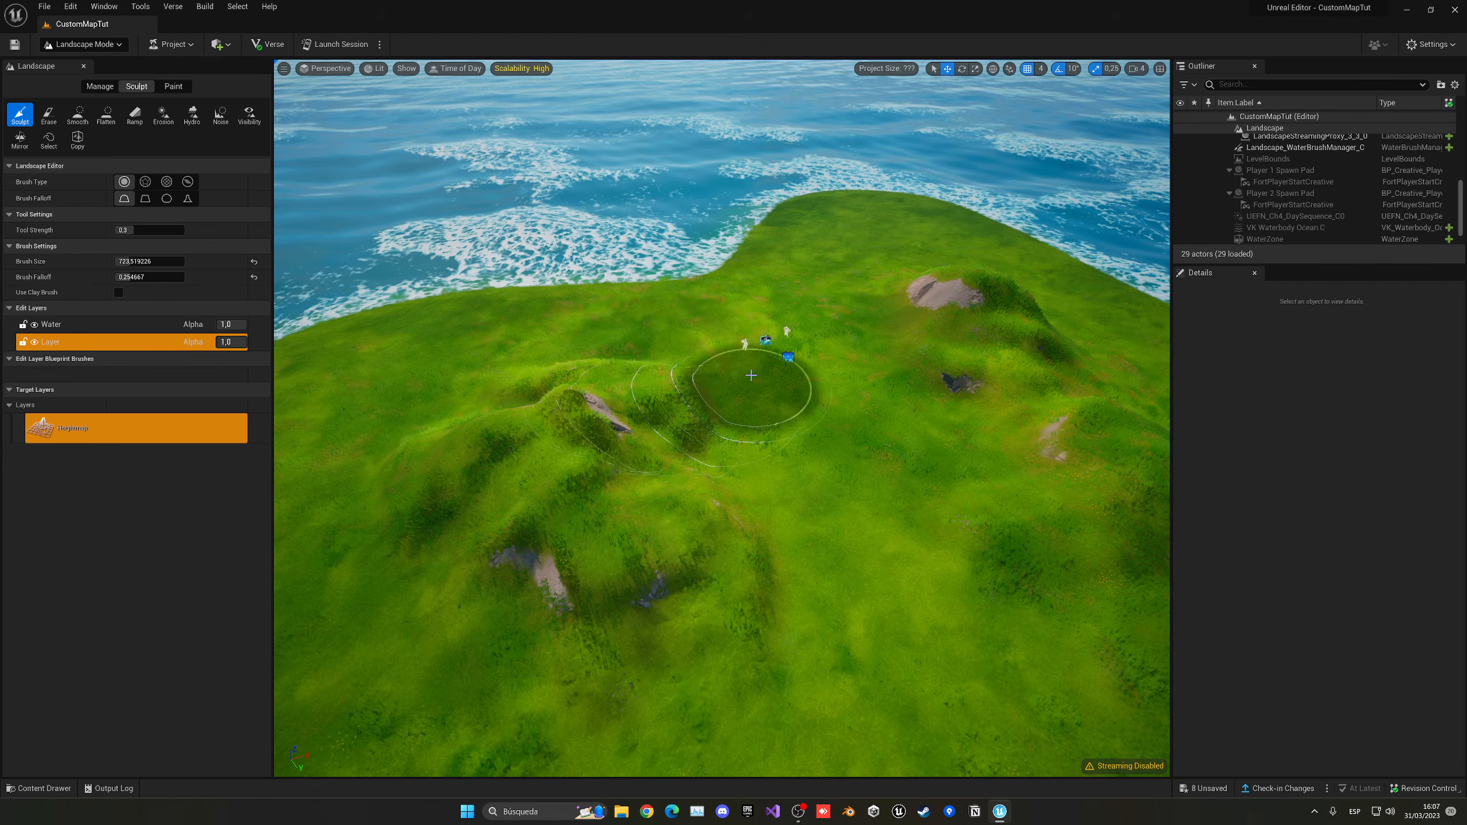
Step: Try the Erase tool on the rocky hill near the bay and undo the strokes
mouse_move(749, 382)
right_mouse_down()
mouse_move(866, 382)
mouse_move(779, 359)
mouse_move(779, 341)
mouse_move(950, 289)
mouse_move(852, 292)
mouse_move(728, 255)
mouse_move(803, 228)
mouse_move(993, 249)
mouse_move(808, 252)
mouse_move(1080, 280)
mouse_move(1132, 271)
mouse_move(1164, 292)
mouse_move(1166, 280)
mouse_move(1161, 266)
mouse_move(1146, 280)
mouse_move(919, 246)
mouse_move(970, 289)
mouse_move(976, 347)
right_mouse_up()
key("w")
key("w")
key("w")
key("w")
key("a")
key("a")
key("d")
key("w")
key("s")
left_click(49, 119)
mouse_move(722, 405)
right_mouse_down()
mouse_move(745, 405)
mouse_move(722, 410)
right_mouse_up()
key("ctrl+z")
key("ctrl+z")
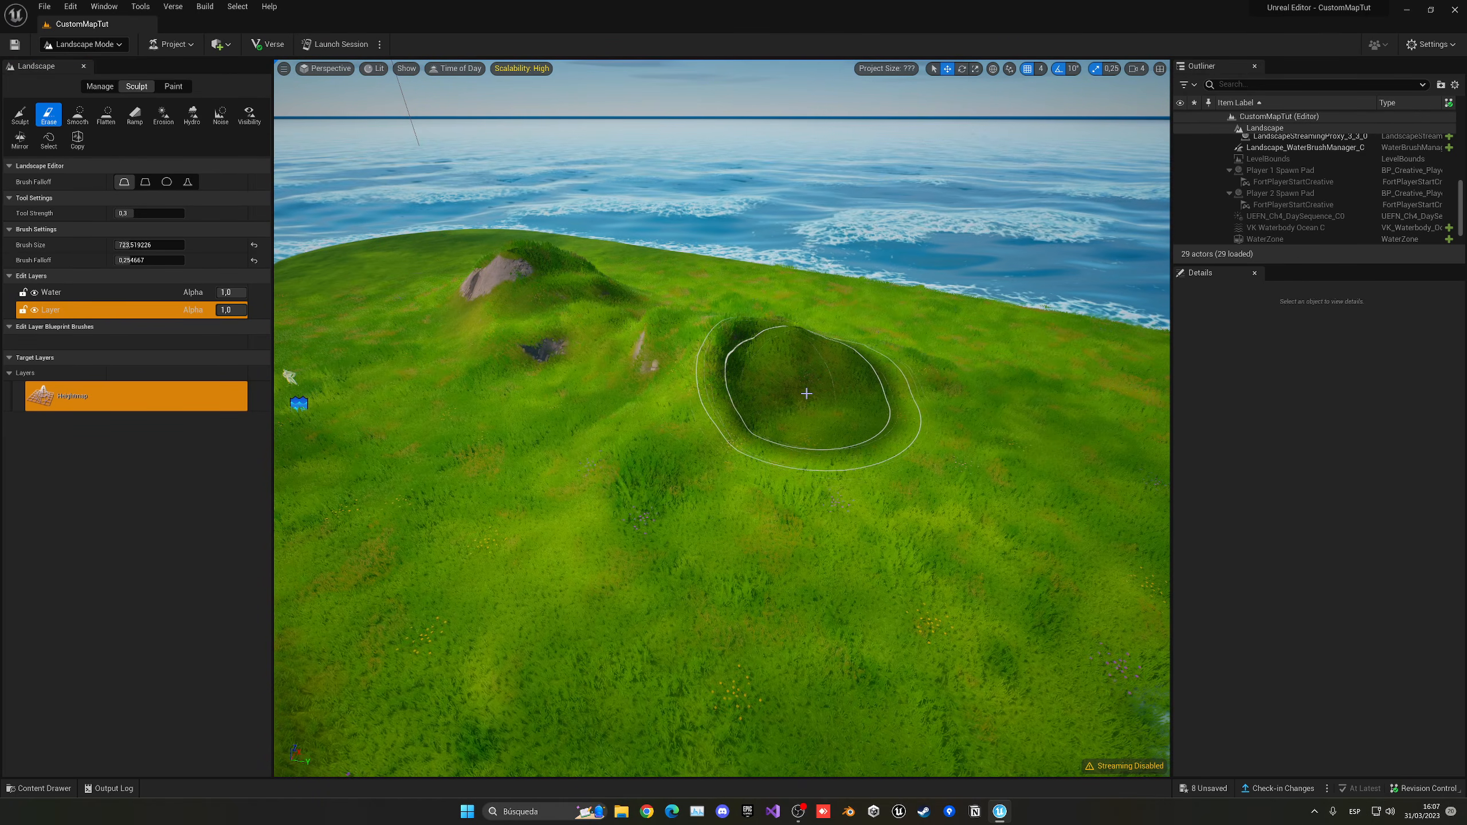
Step: Smooth the rocky hill near the bay into a gentle slope with the Smooth tool
left_click(20, 115)
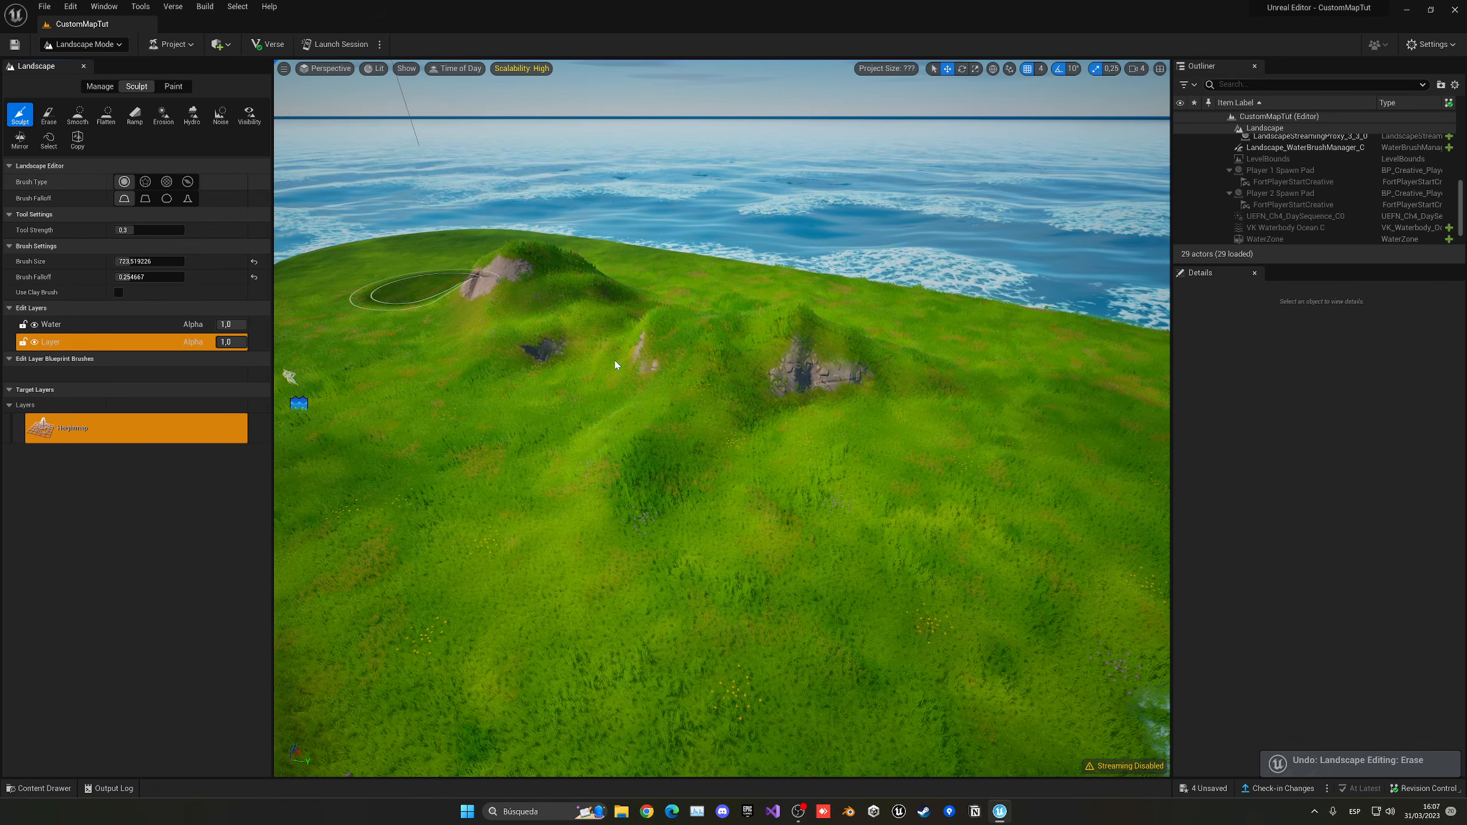
right_click_drag(733, 375, 752, 367)
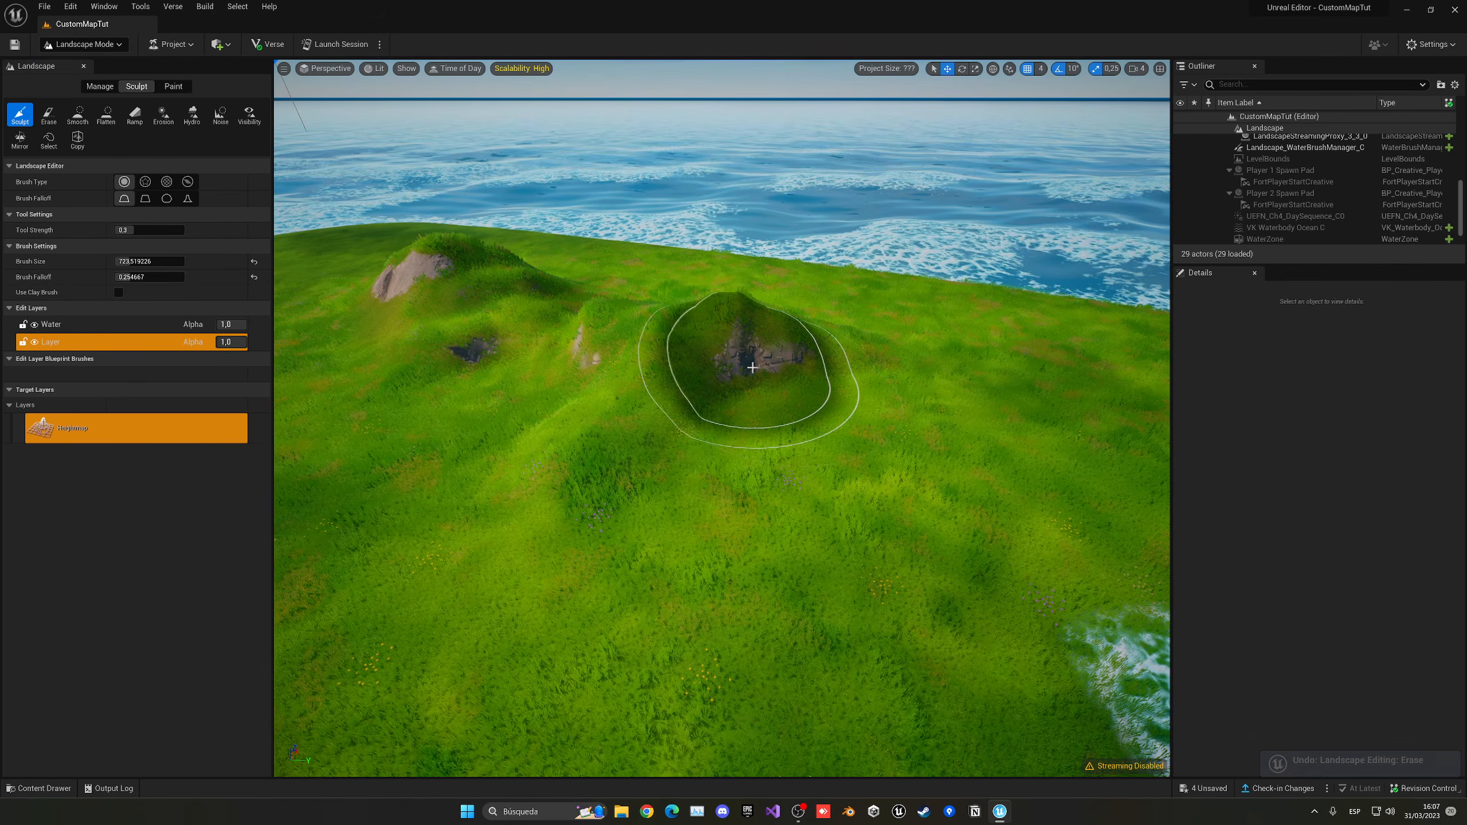
left_click(77, 114)
mouse_move(749, 345)
left_mouse_down()
mouse_move(687, 367)
mouse_move(734, 331)
mouse_move(845, 464)
mouse_move(866, 424)
mouse_move(831, 407)
left_mouse_up()
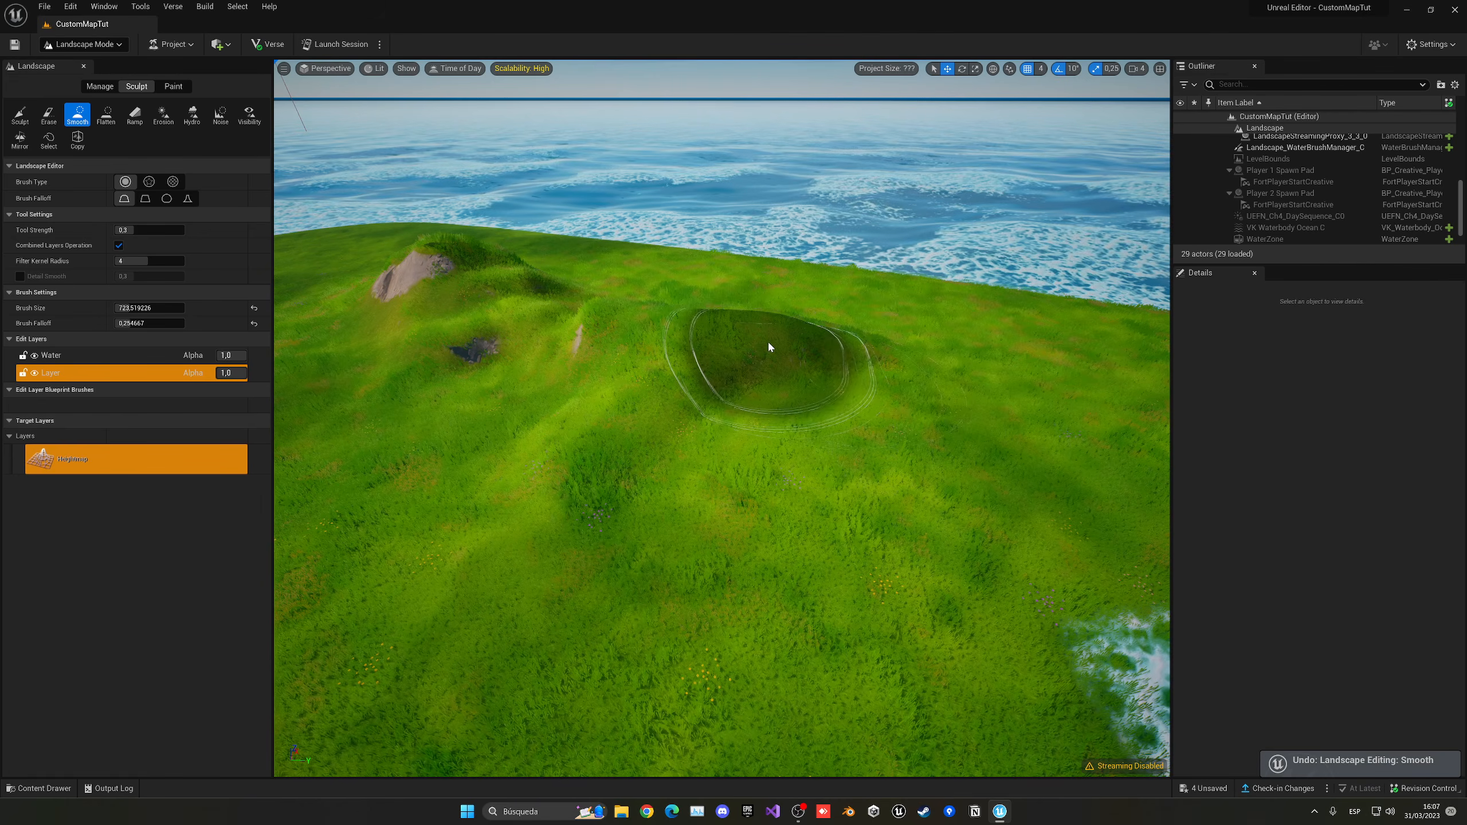
mouse_move(768, 339)
left_mouse_down()
mouse_move(753, 366)
mouse_move(943, 442)
left_mouse_up()
Step: Try the Flatten tool on the slope beside the smoothed hill and undo the stroke
left_click(105, 118)
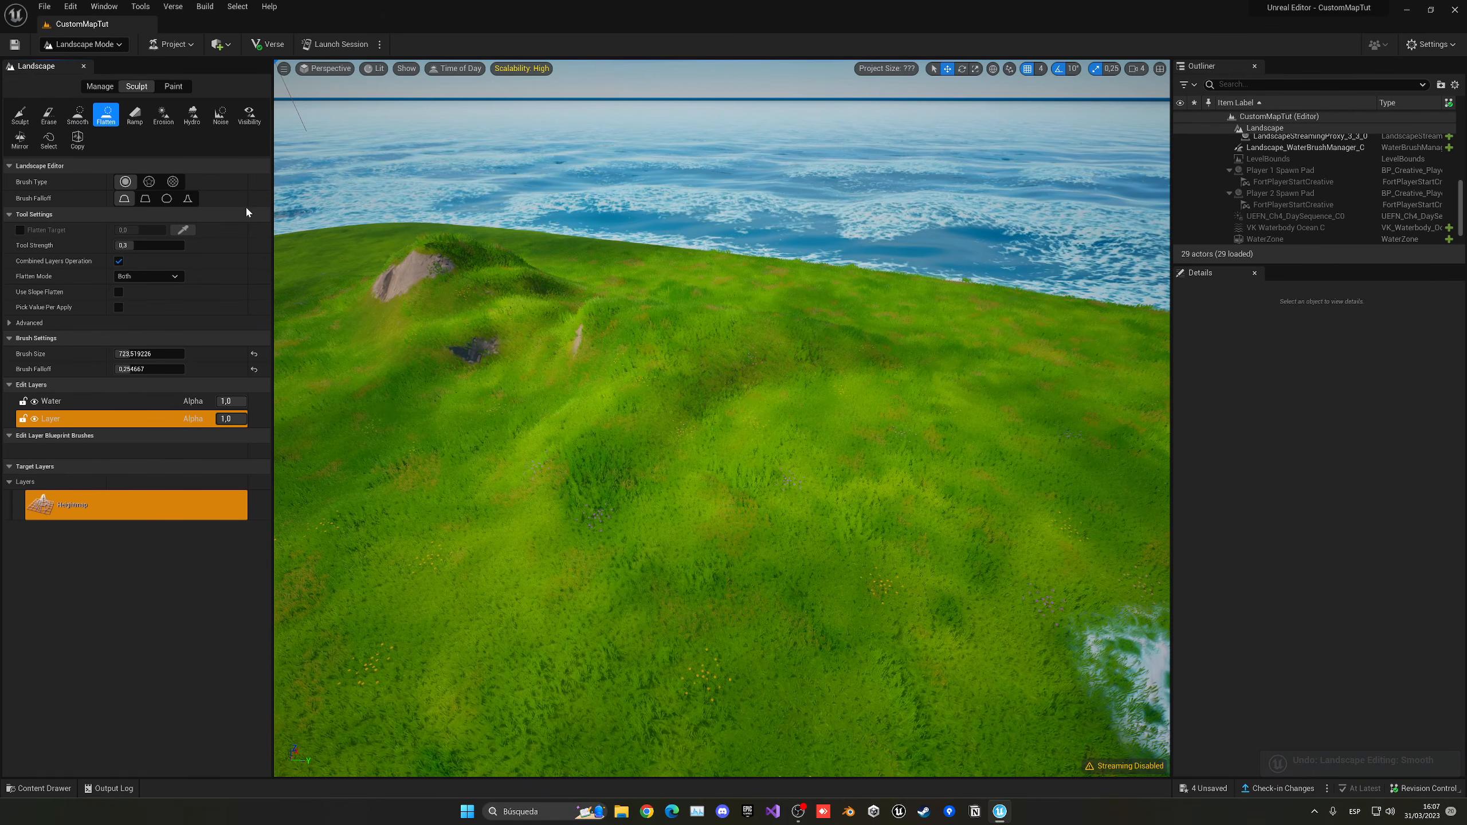
mouse_move(687, 382)
left_mouse_down()
mouse_move(673, 347)
mouse_move(680, 363)
mouse_move(753, 344)
mouse_move(982, 524)
mouse_move(682, 423)
left_mouse_up()
key("ctrl+z")
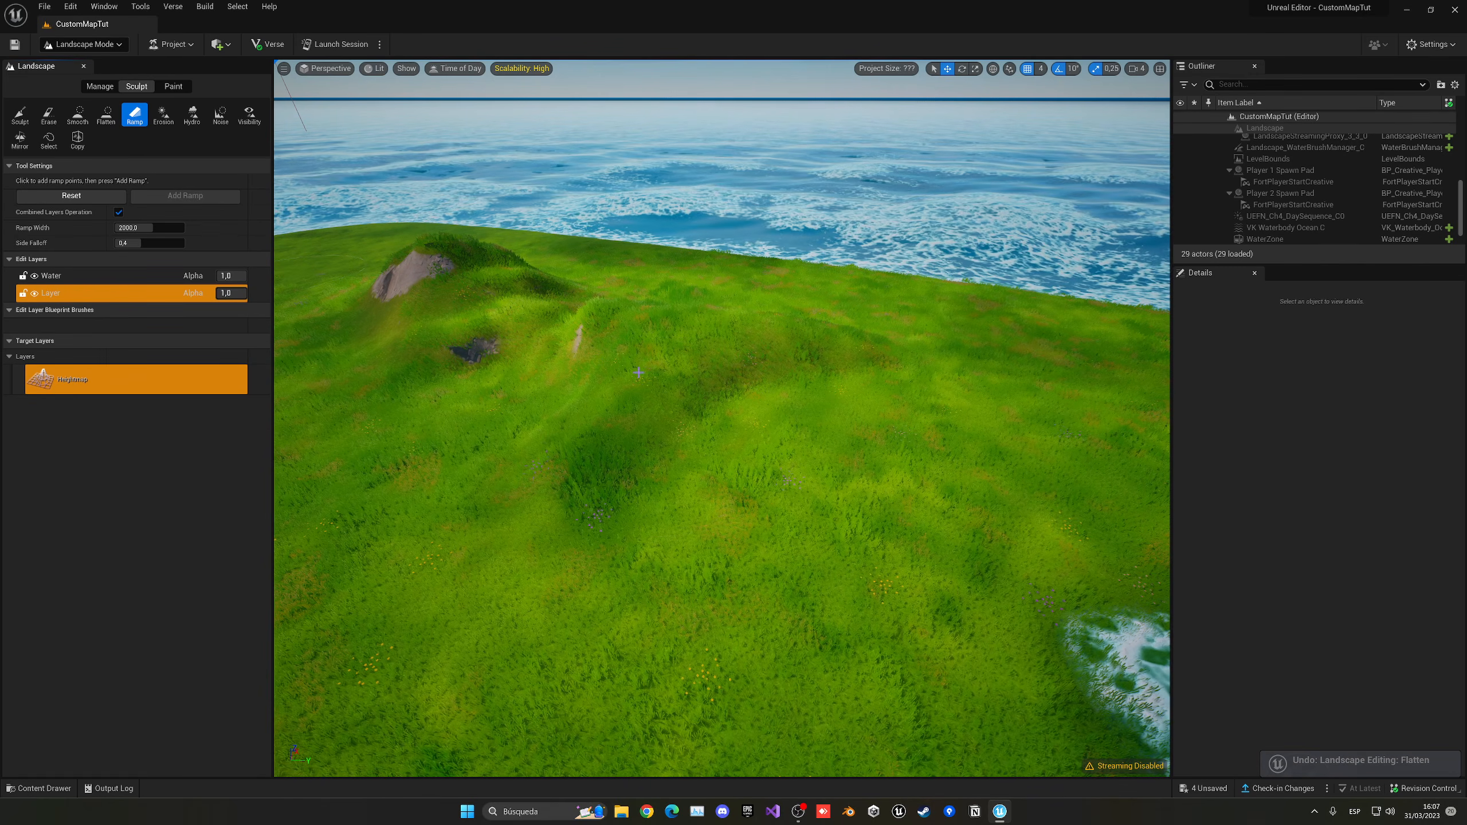
Step: Place two Ramp tool points from the smoothed hill across the grass toward the coast
right_click_drag(515, 366, 548, 439)
key("w")
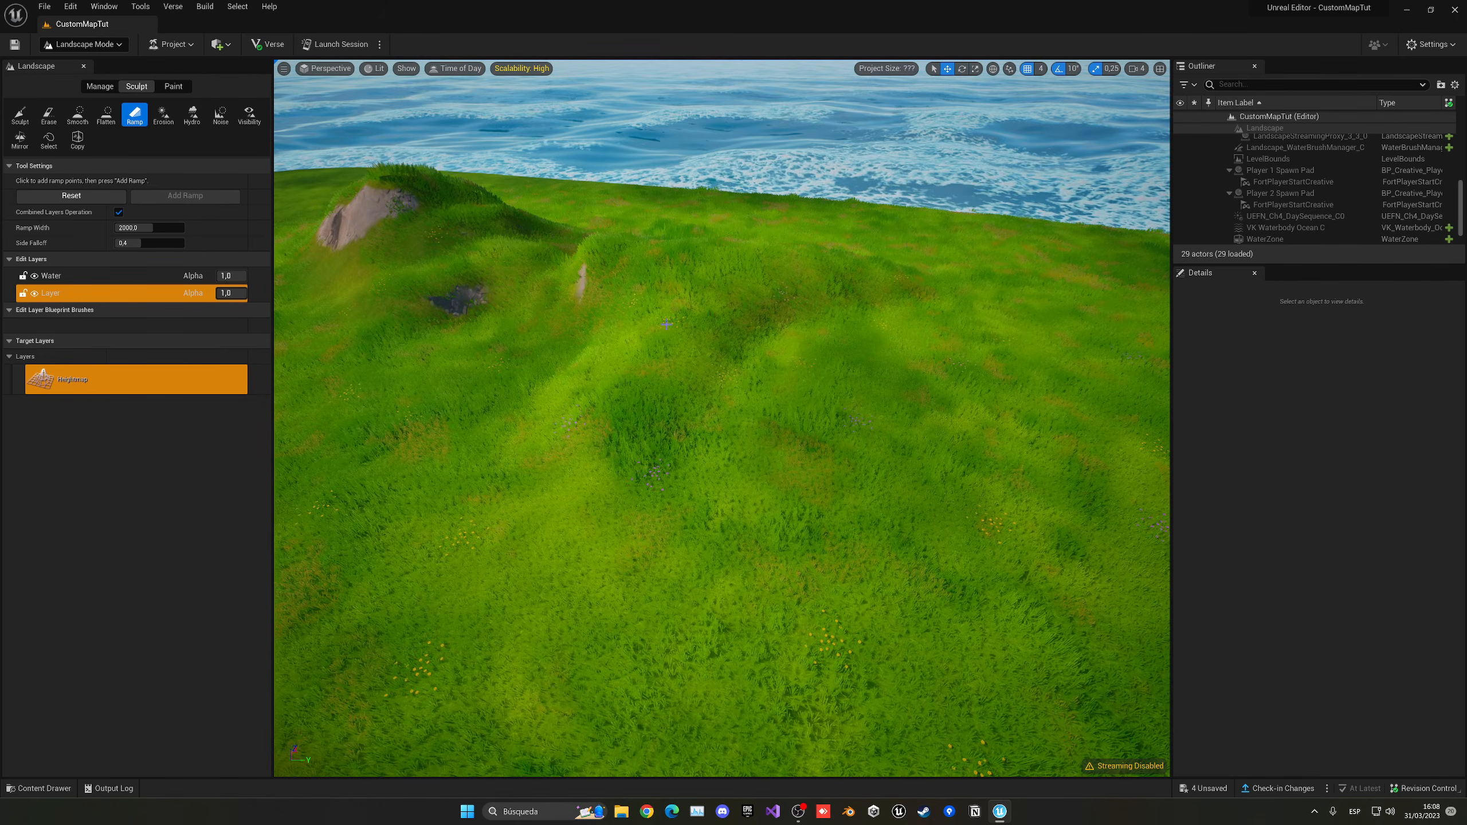
left_click(666, 313)
right_click_drag(584, 362, 642, 350)
key("s")
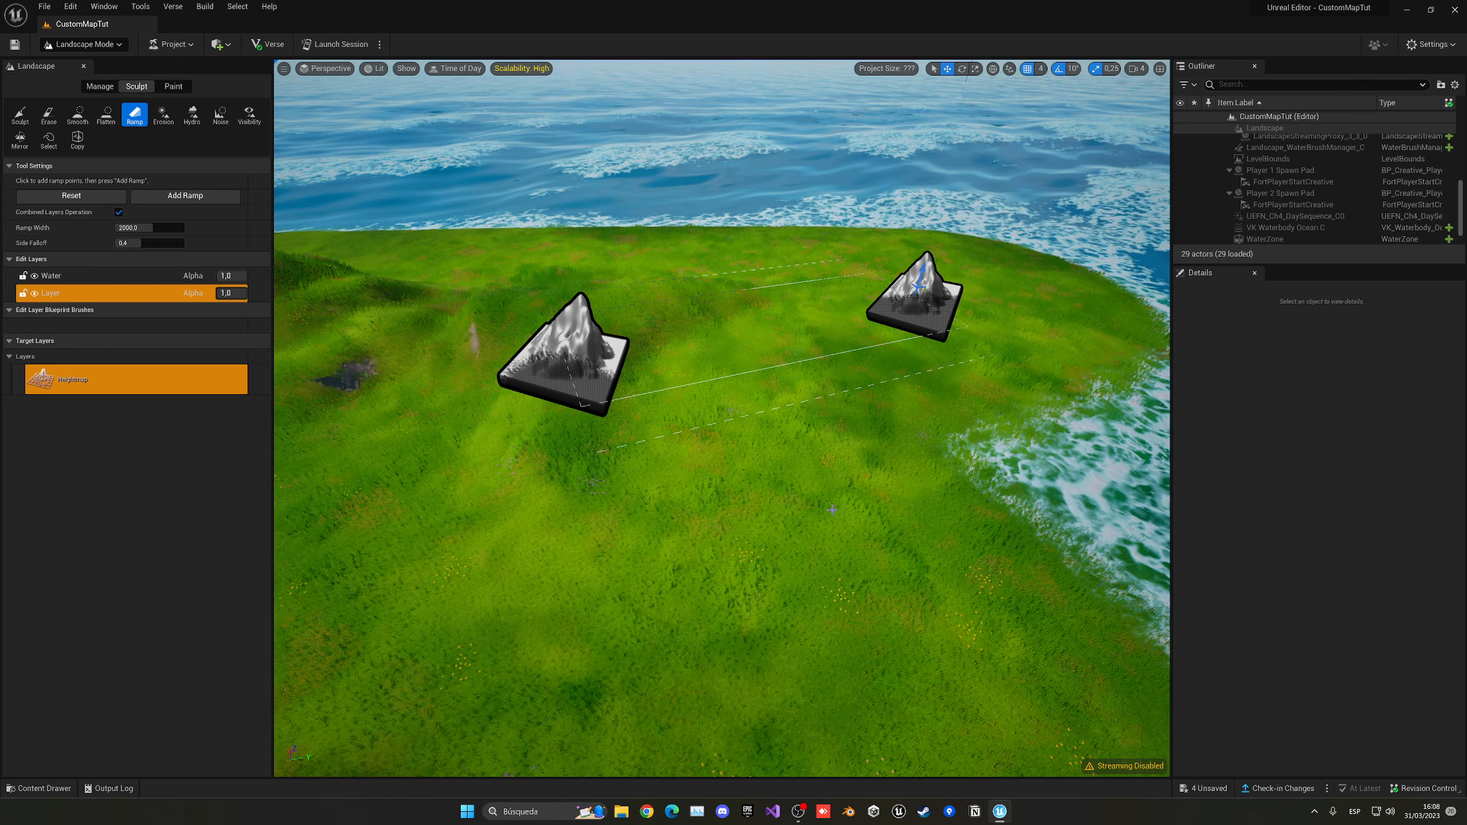
right_click_drag(831, 509, 942, 456)
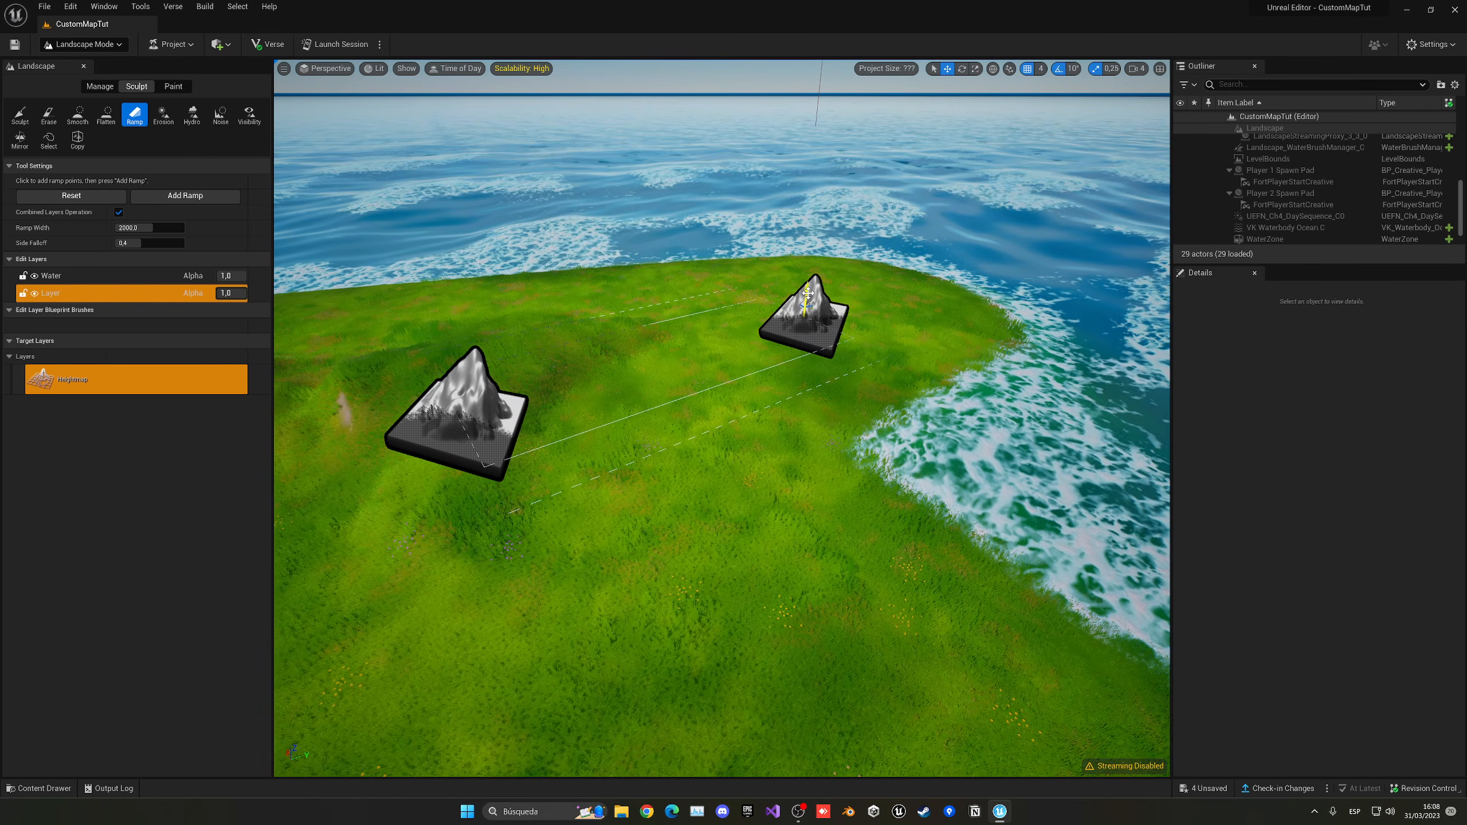
Step: Raise the far ramp point above the ground, examine the ramp outline, and reset the ramp points
left_click_drag(811, 253, 818, 177)
key("q")
right_click_drag(818, 176, 756, 86)
key("d")
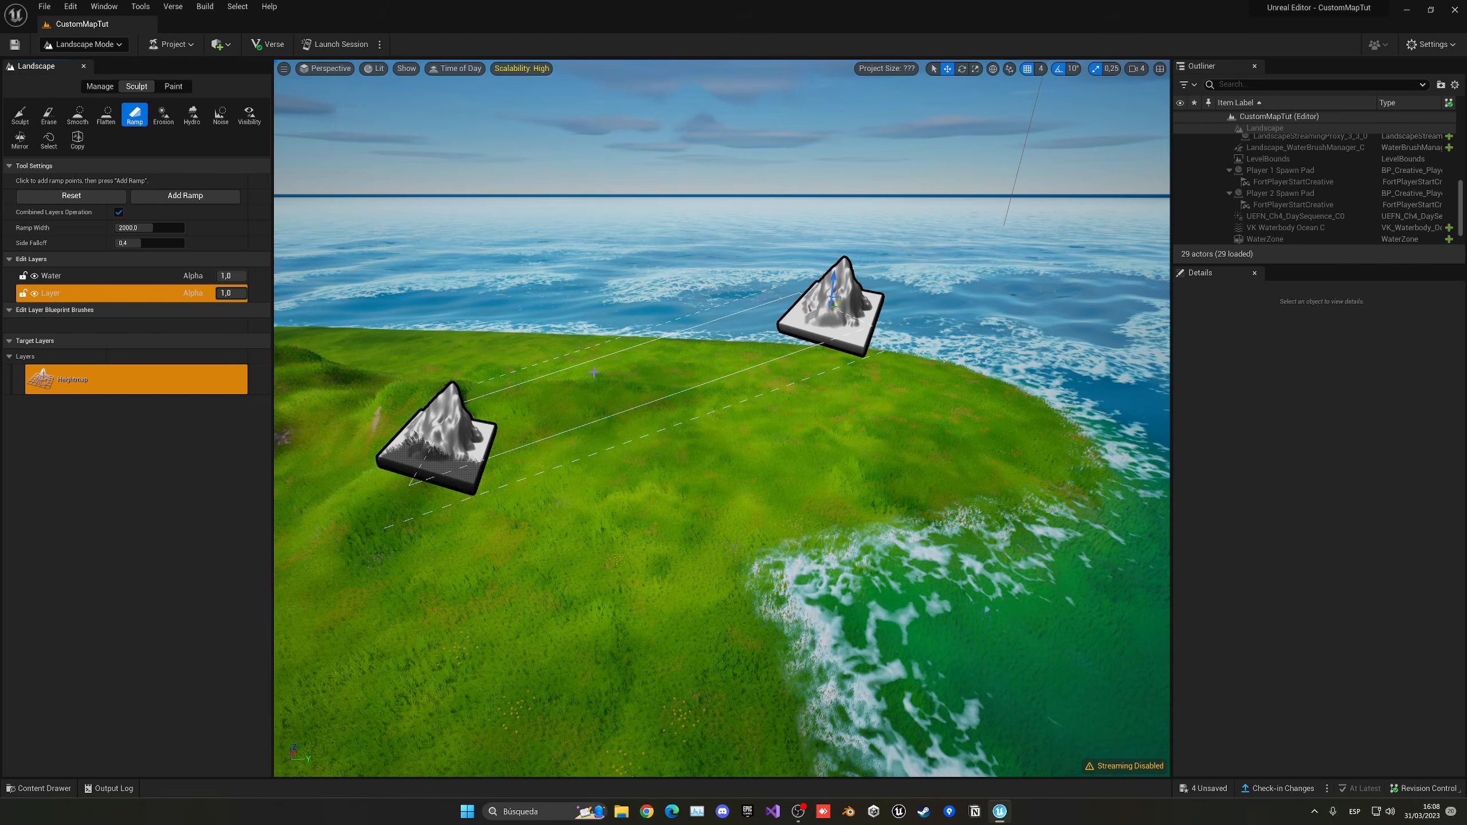
key("d")
right_click_drag(722, 417, 695, 439)
key("w")
key("s")
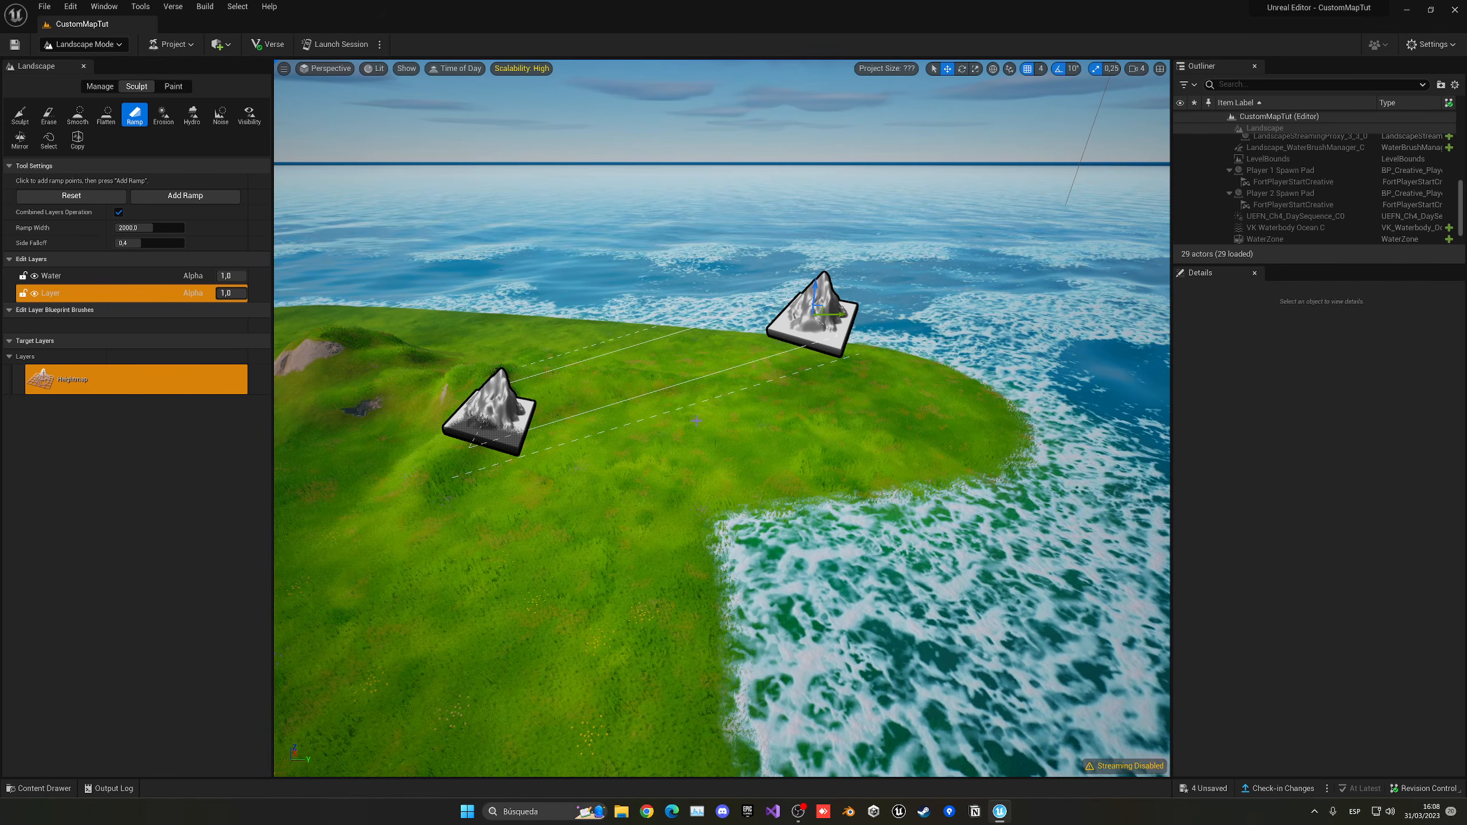
key("s")
right_click_drag(696, 420, 642, 448)
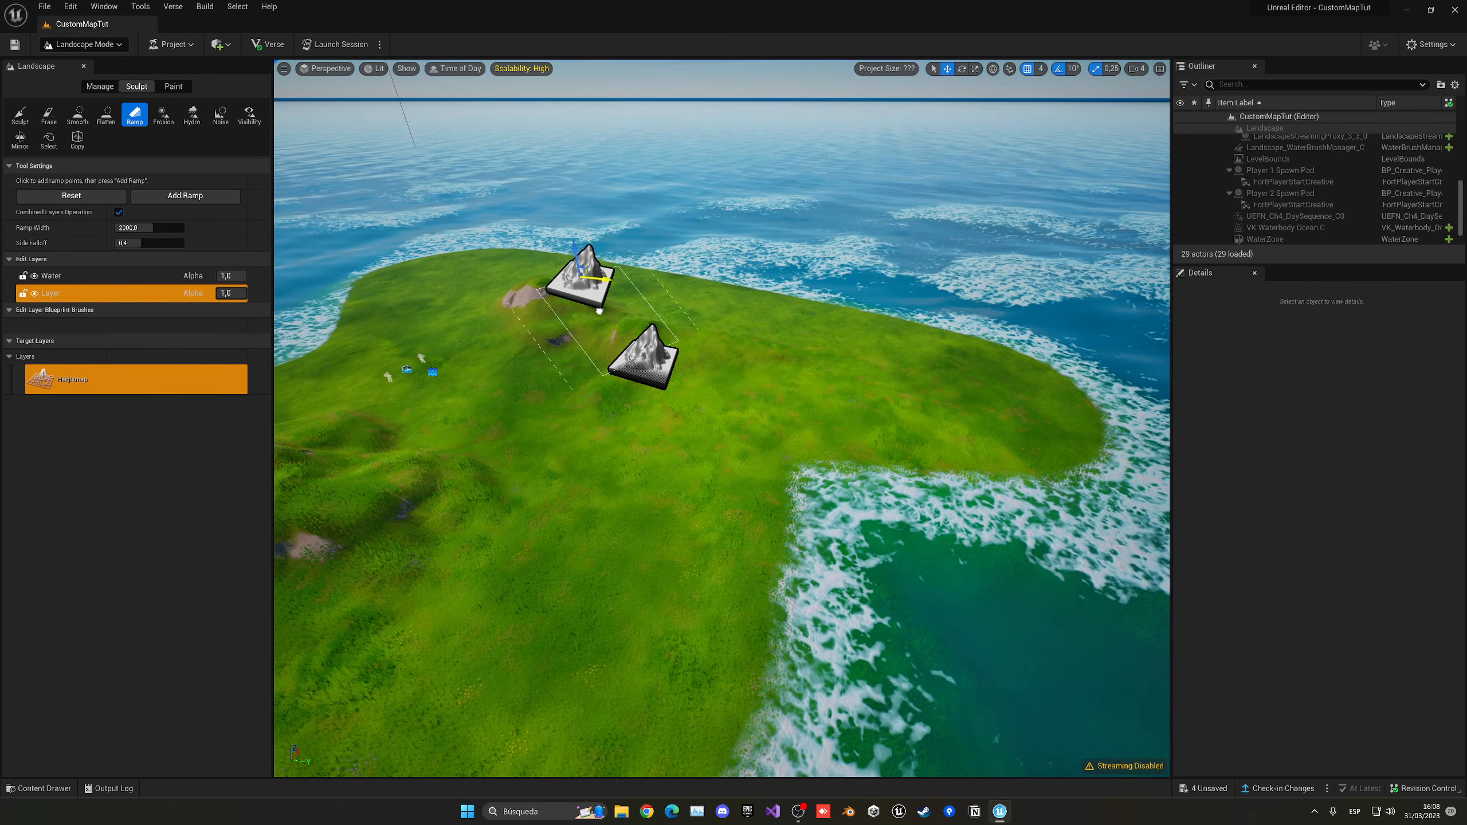
left_click(99, 194)
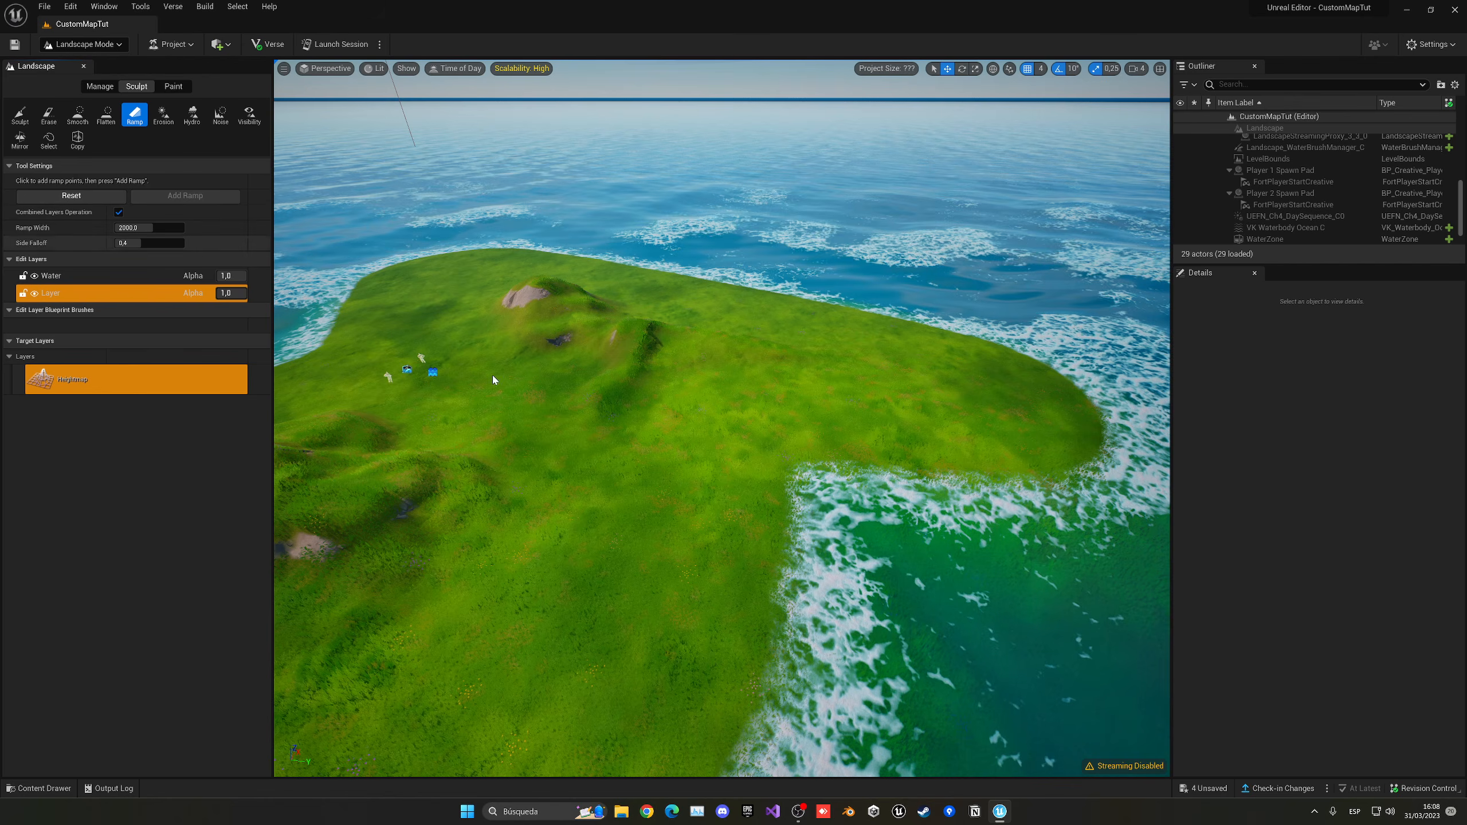
Step: Place two ramp points beside the spawn pads, raise the far one, and add a ramp with a width of 2000
left_click(575, 460)
left_click(467, 358)
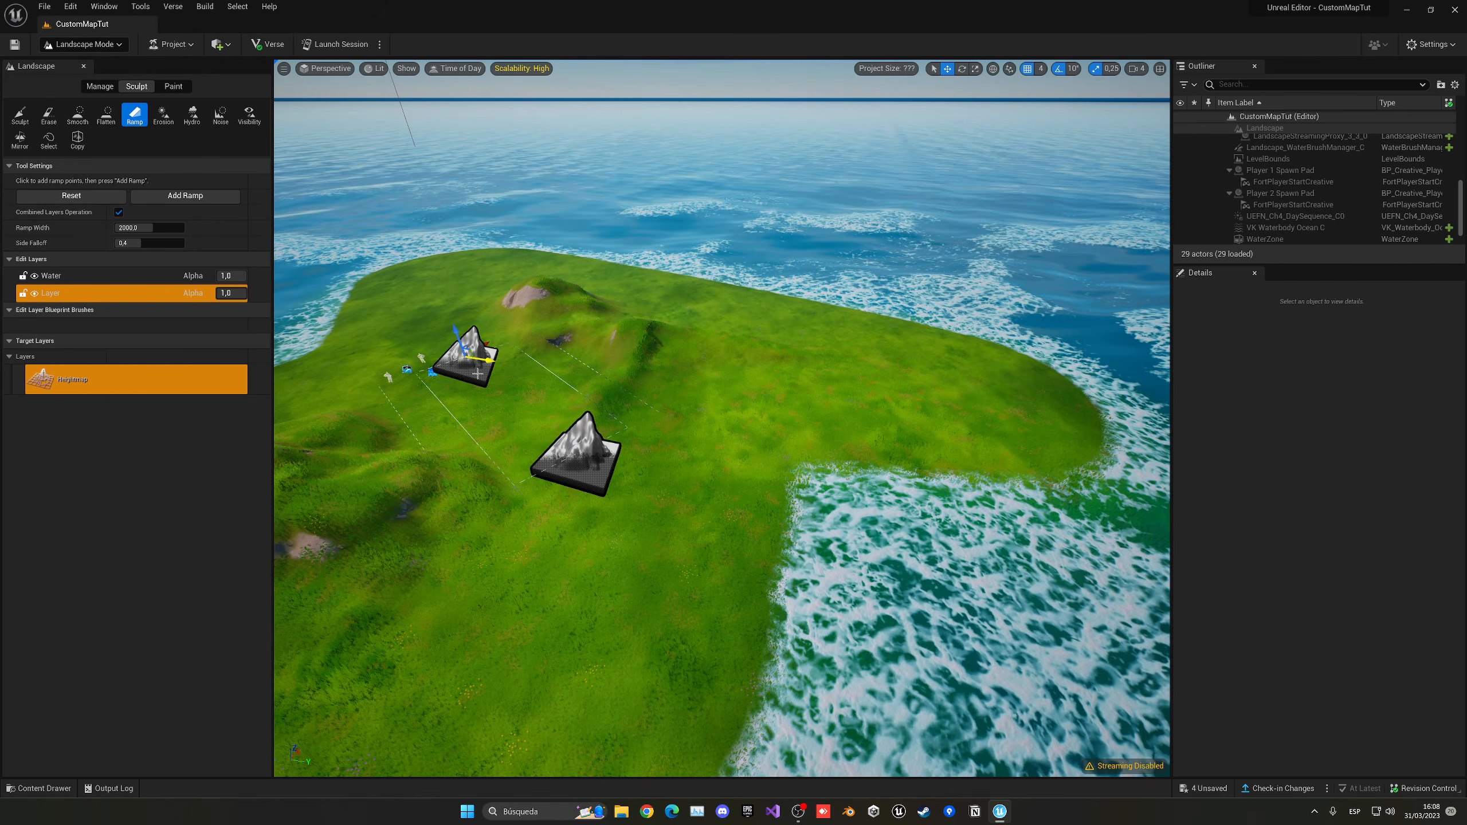
left_click_drag(478, 374, 456, 323)
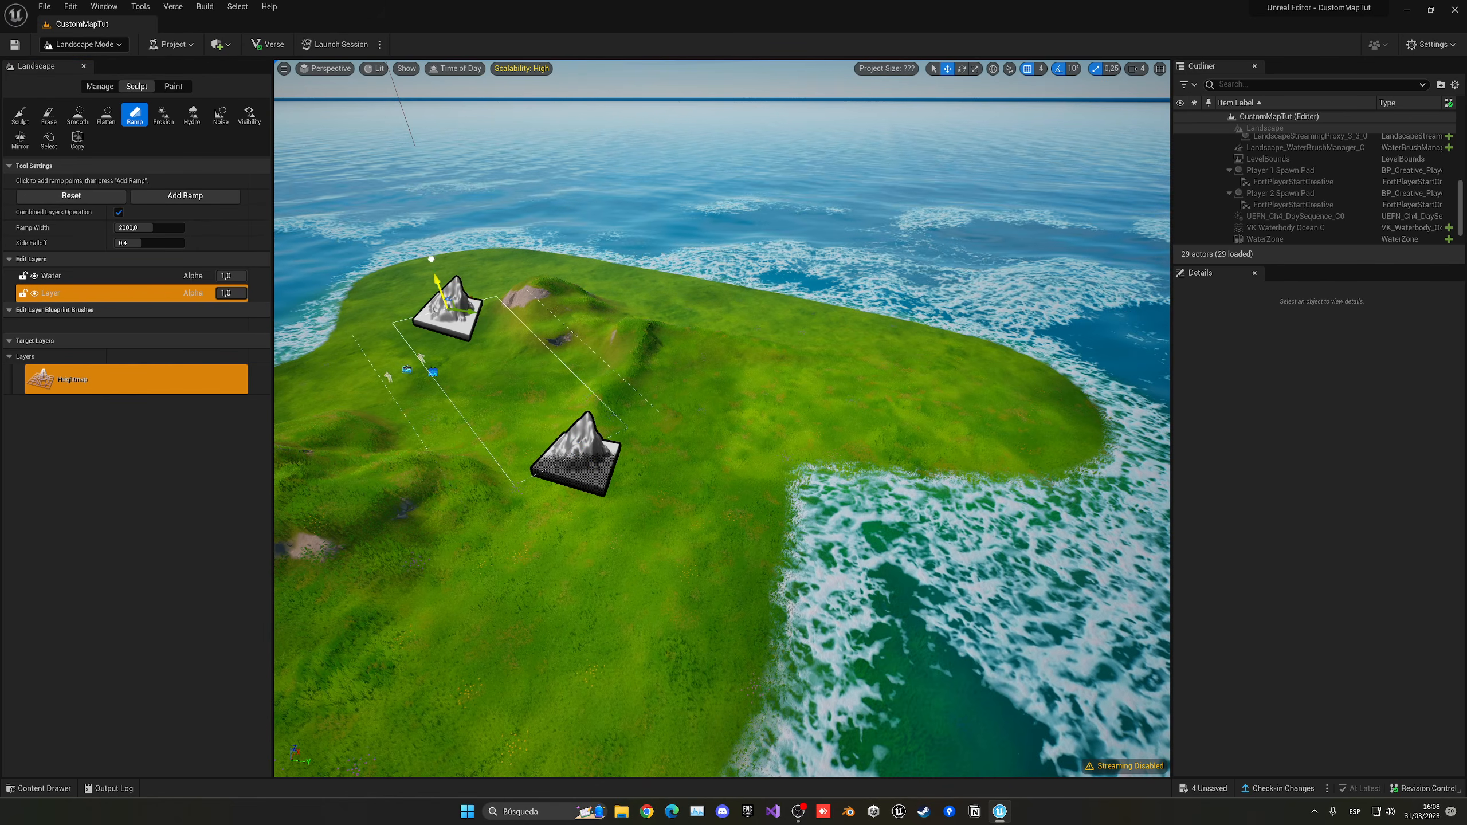
left_click(184, 196)
right_click_drag(668, 303, 615, 309)
key("w")
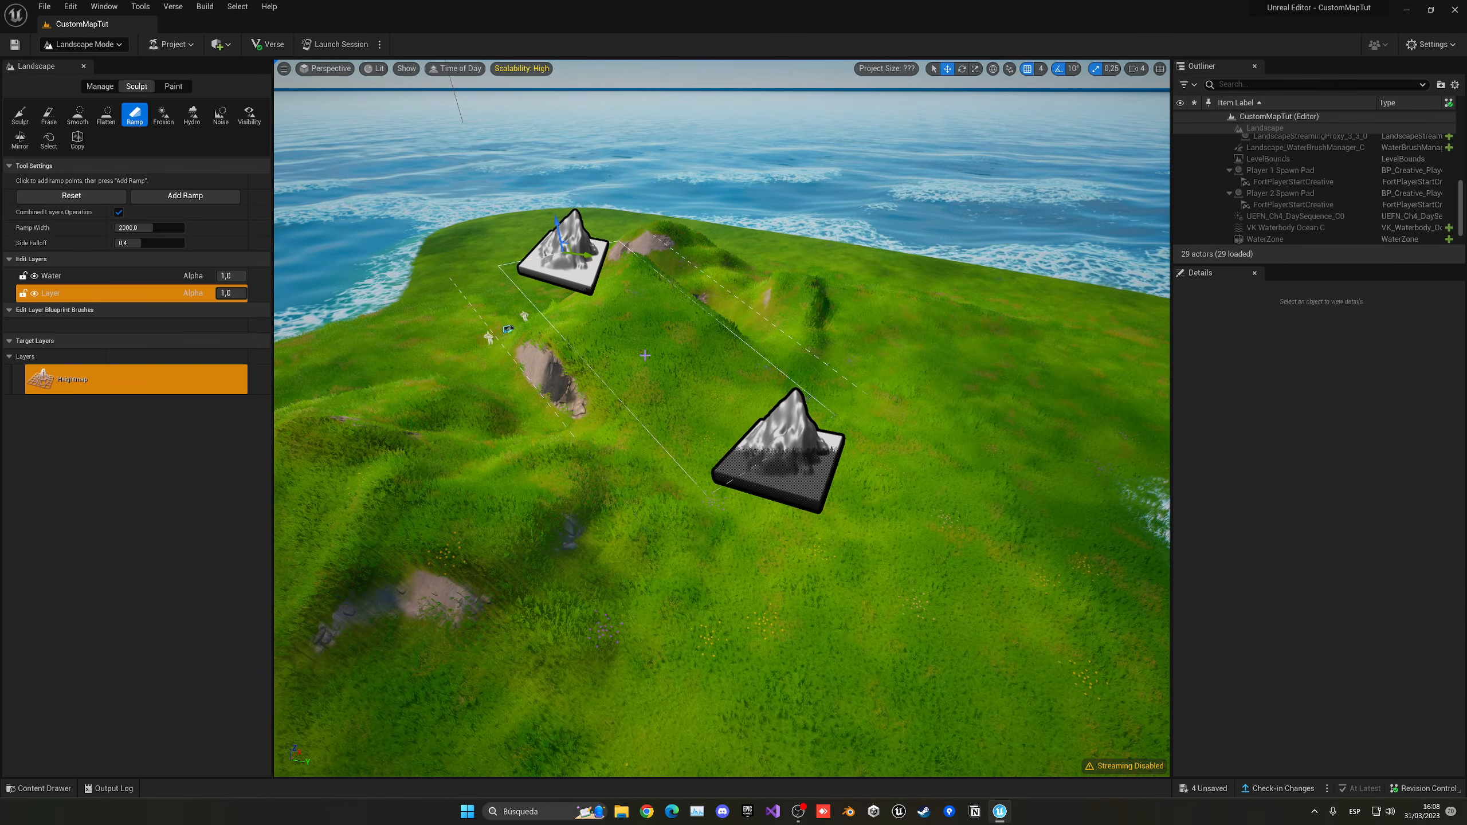
Step: Clear the ramp points and undo the ramp beside the spawn pads
left_click(113, 196)
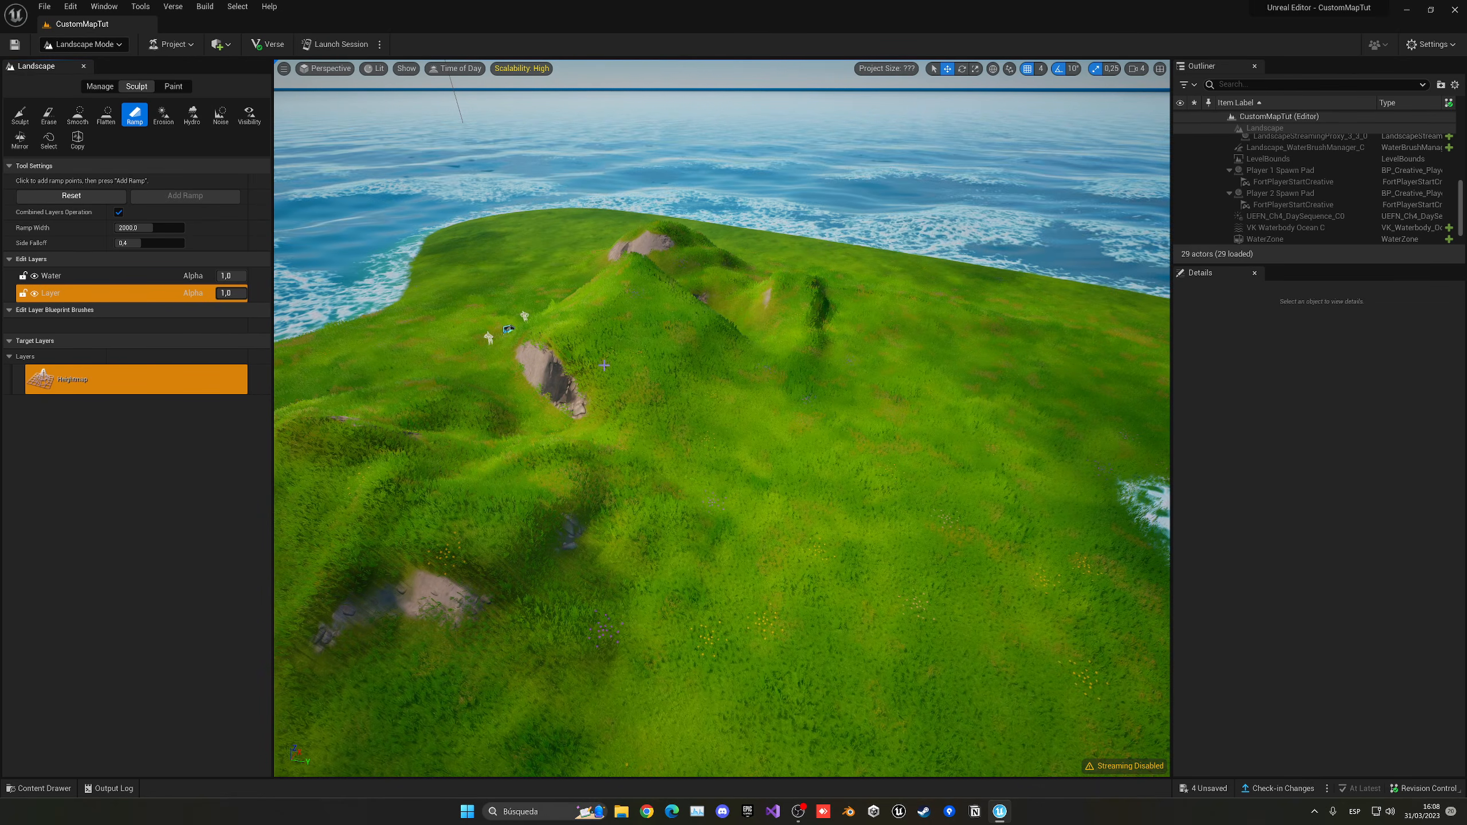
key("ctrl+z")
right_click_drag(603, 365, 630, 312)
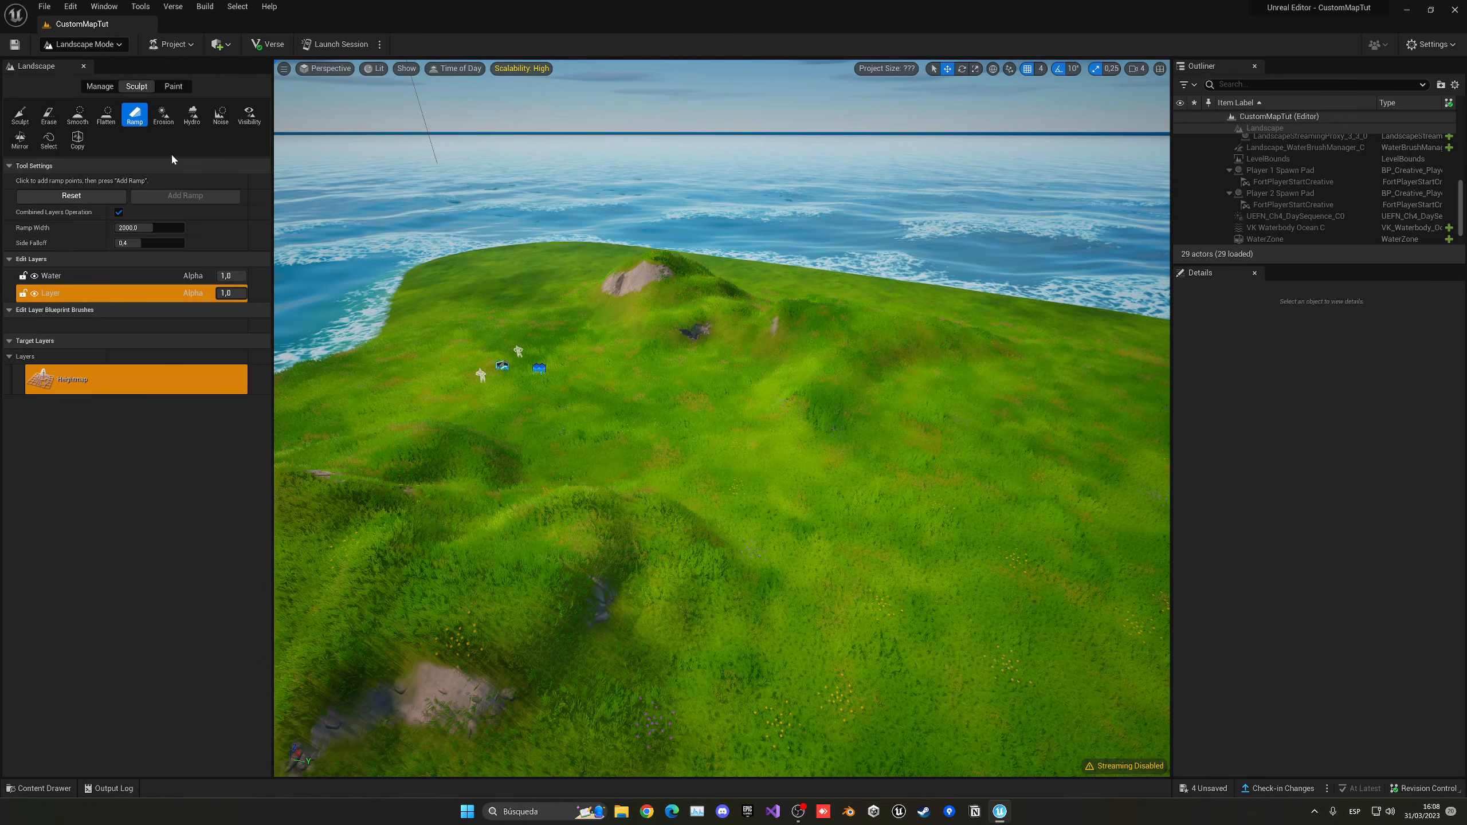
Step: Look through the settings of the Erosion, Hydro and Noise sculpting tools
left_click(163, 114)
left_click(192, 114)
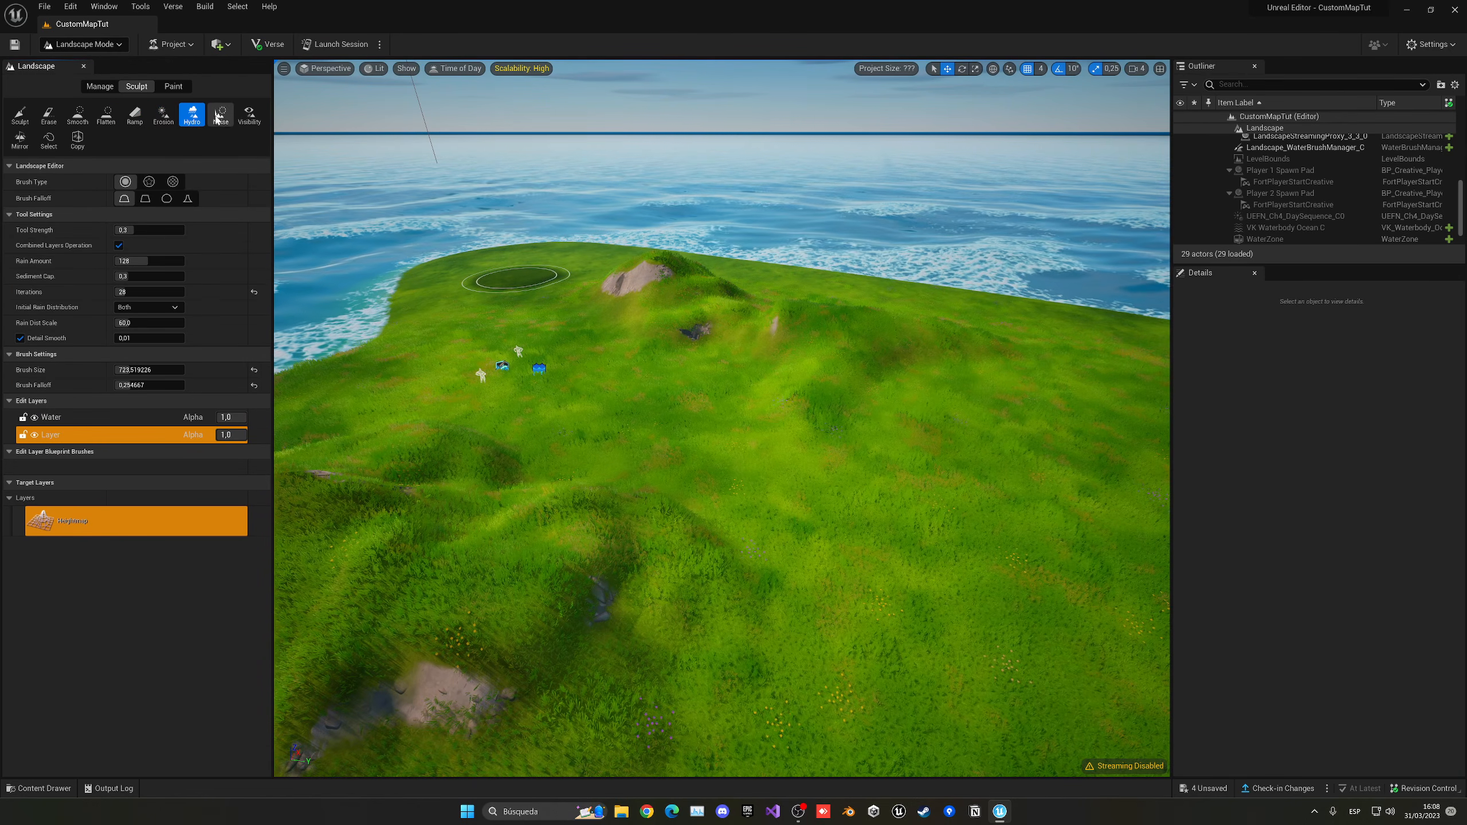
left_click(218, 114)
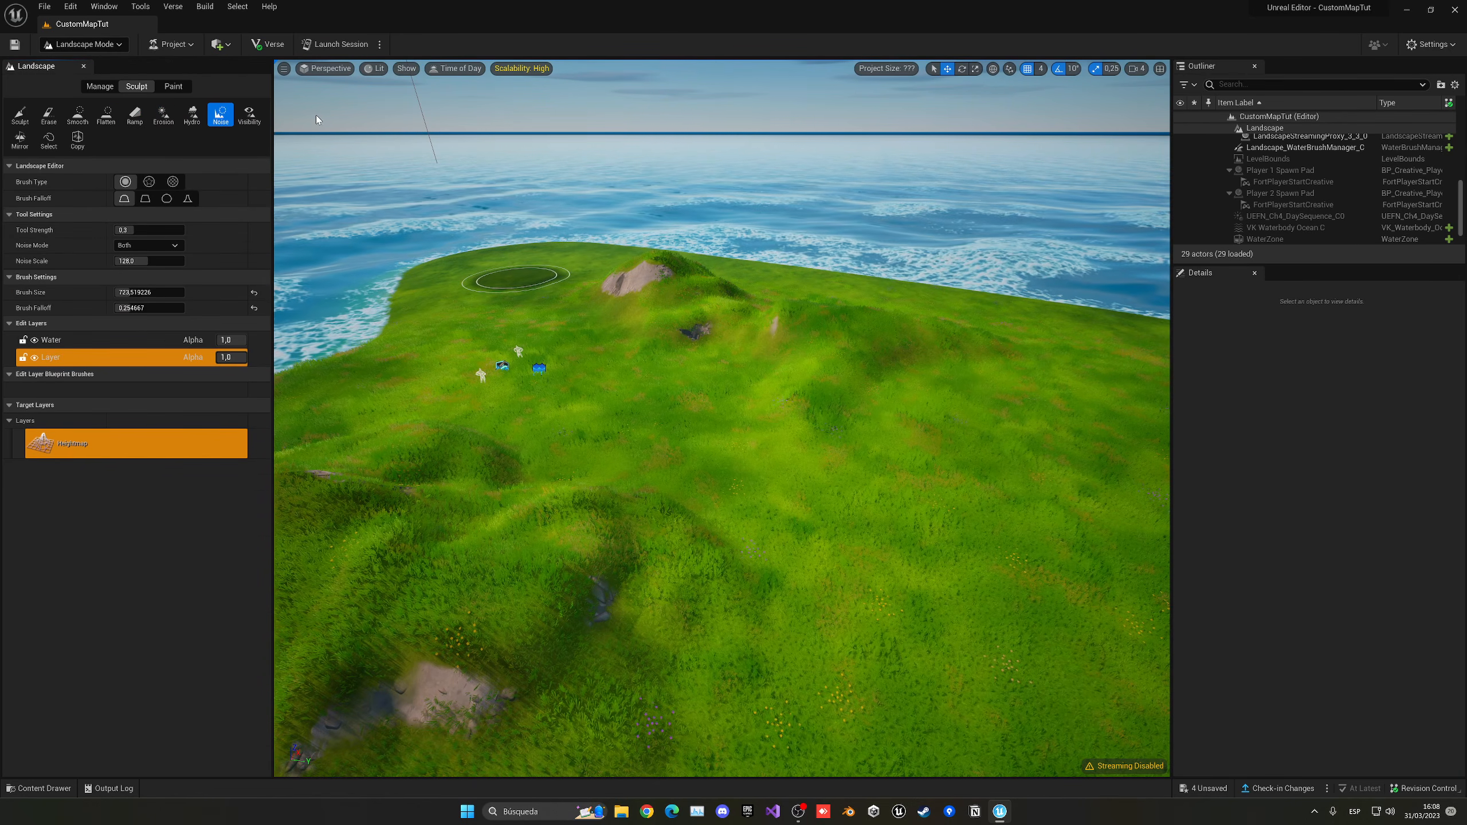
Step: Sculpt one stroke across the grass at the foot of the rocky hill near the spawn pads
left_click(20, 126)
mouse_move(760, 458)
right_mouse_down()
mouse_move(762, 385)
mouse_move(699, 381)
mouse_move(786, 385)
right_mouse_up()
key("d")
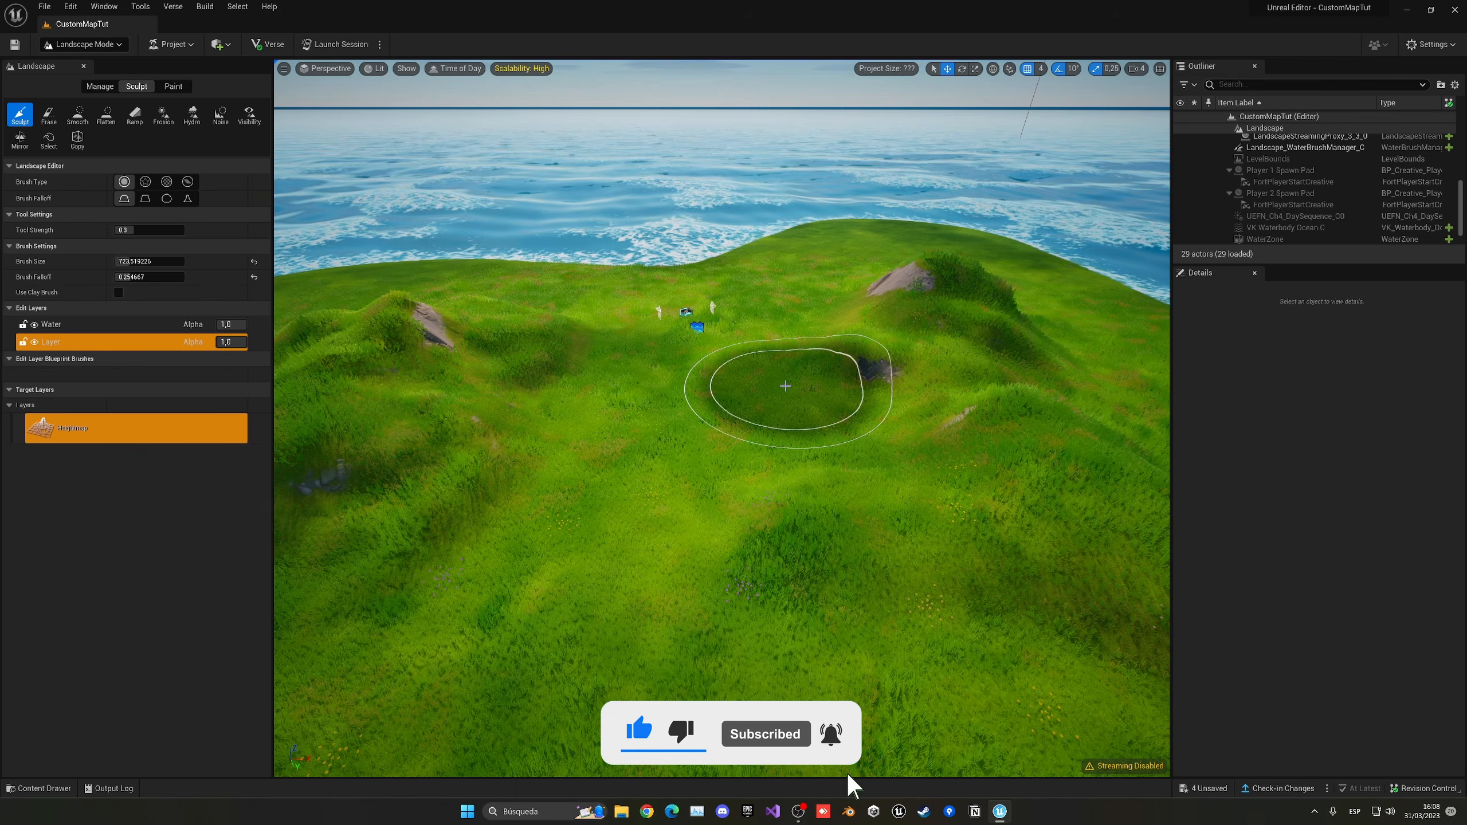
left_click_drag(786, 385, 919, 352)
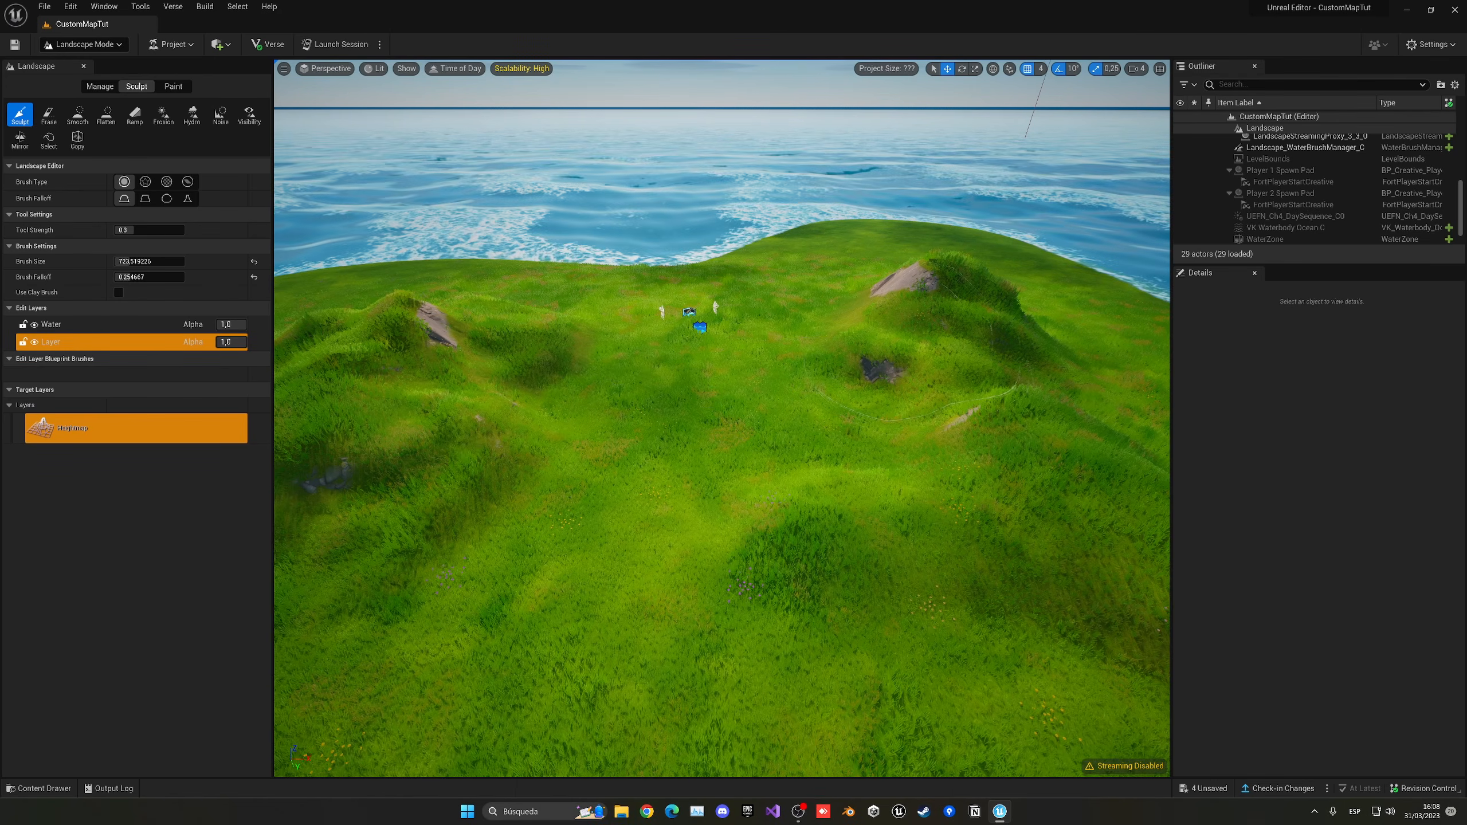
mouse_move(919, 352)
right_mouse_down()
mouse_move(912, 324)
mouse_move(902, 342)
right_mouse_up()
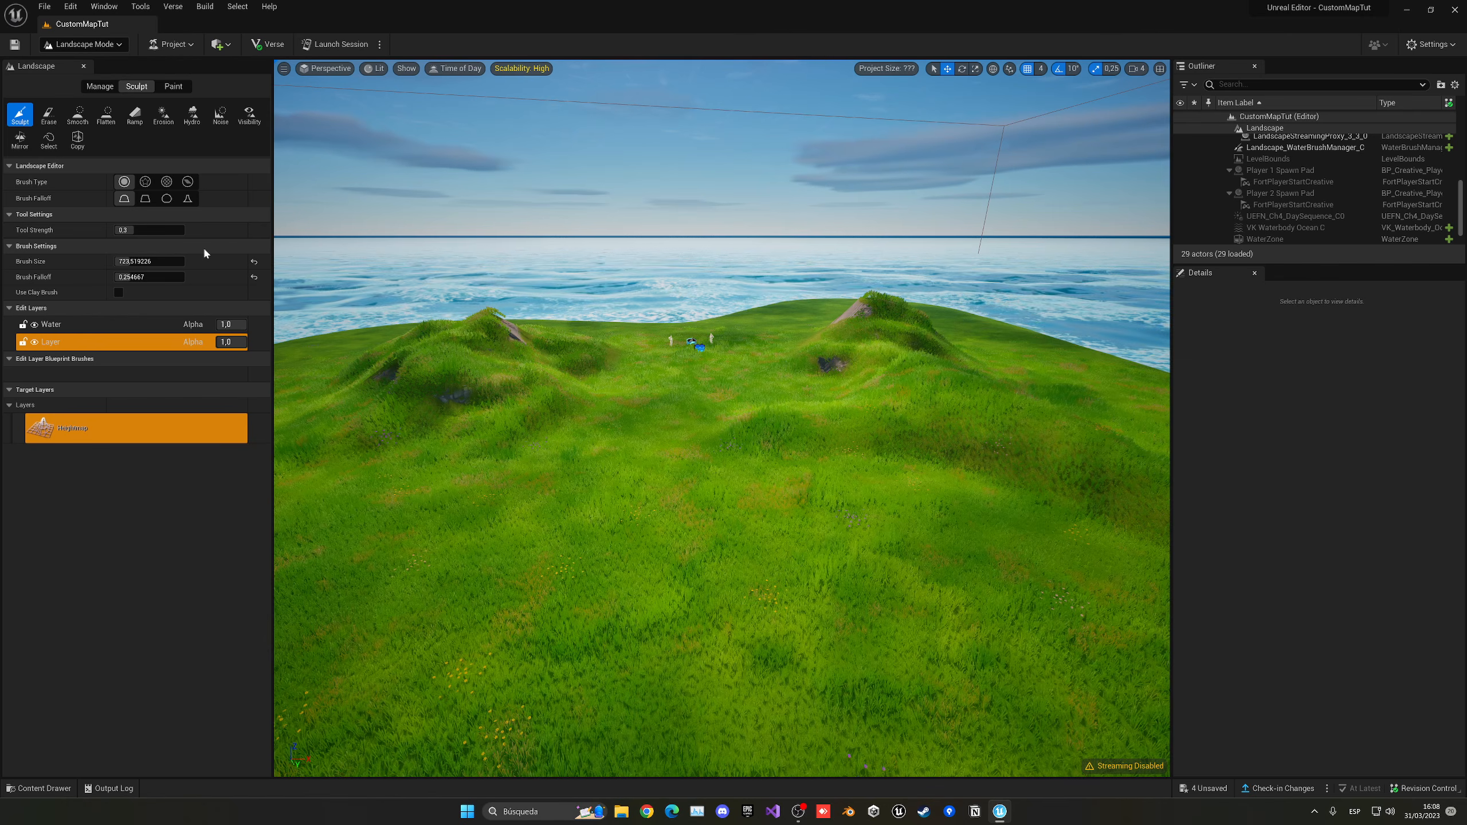
Step: Return to Selection Mode and save the map
left_click(84, 44)
left_click(80, 62)
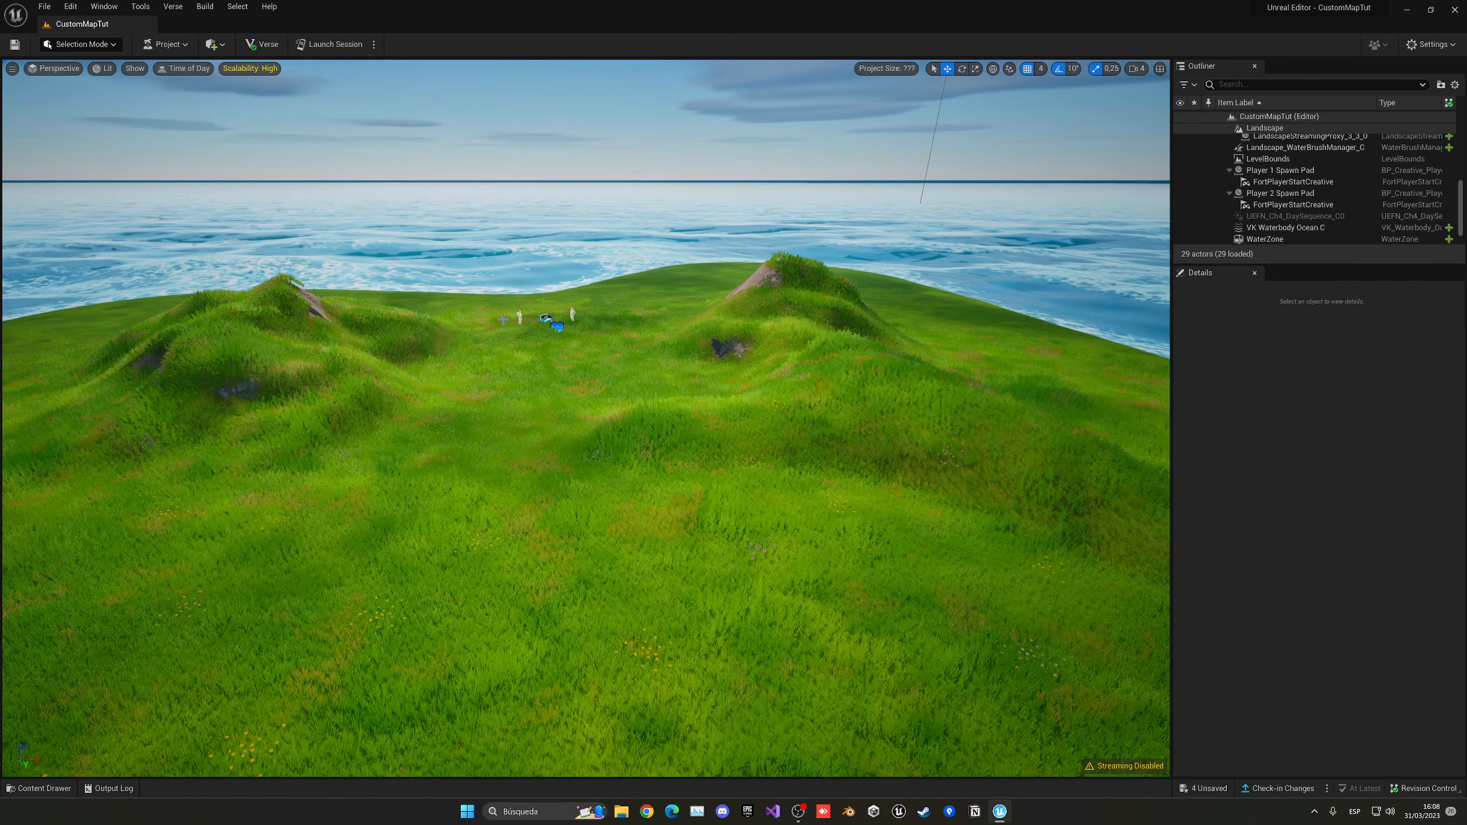
right_click_drag(503, 319, 480, 324)
key("w")
key("ctrl+s")
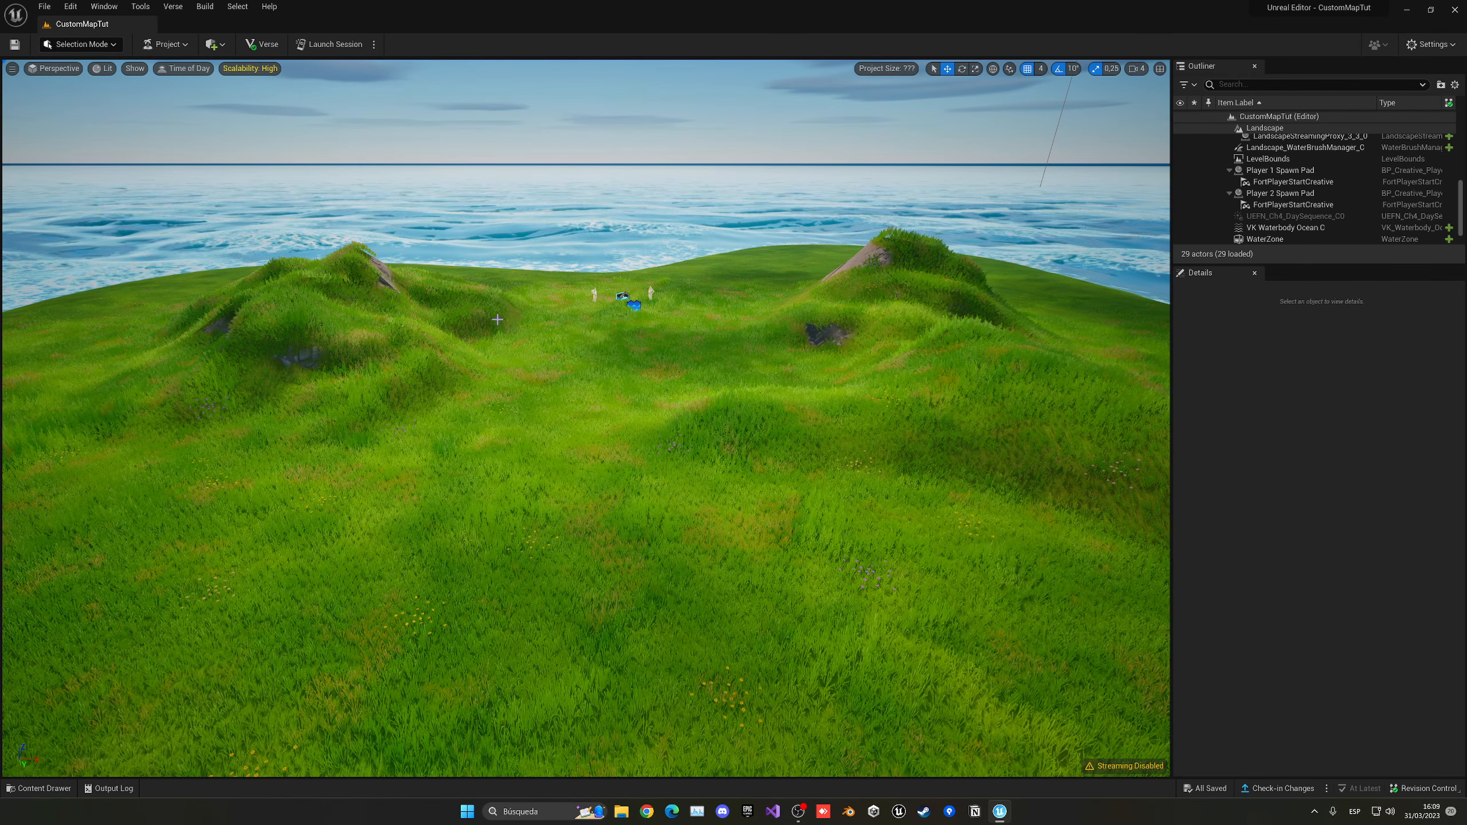
key("ctrl+space")
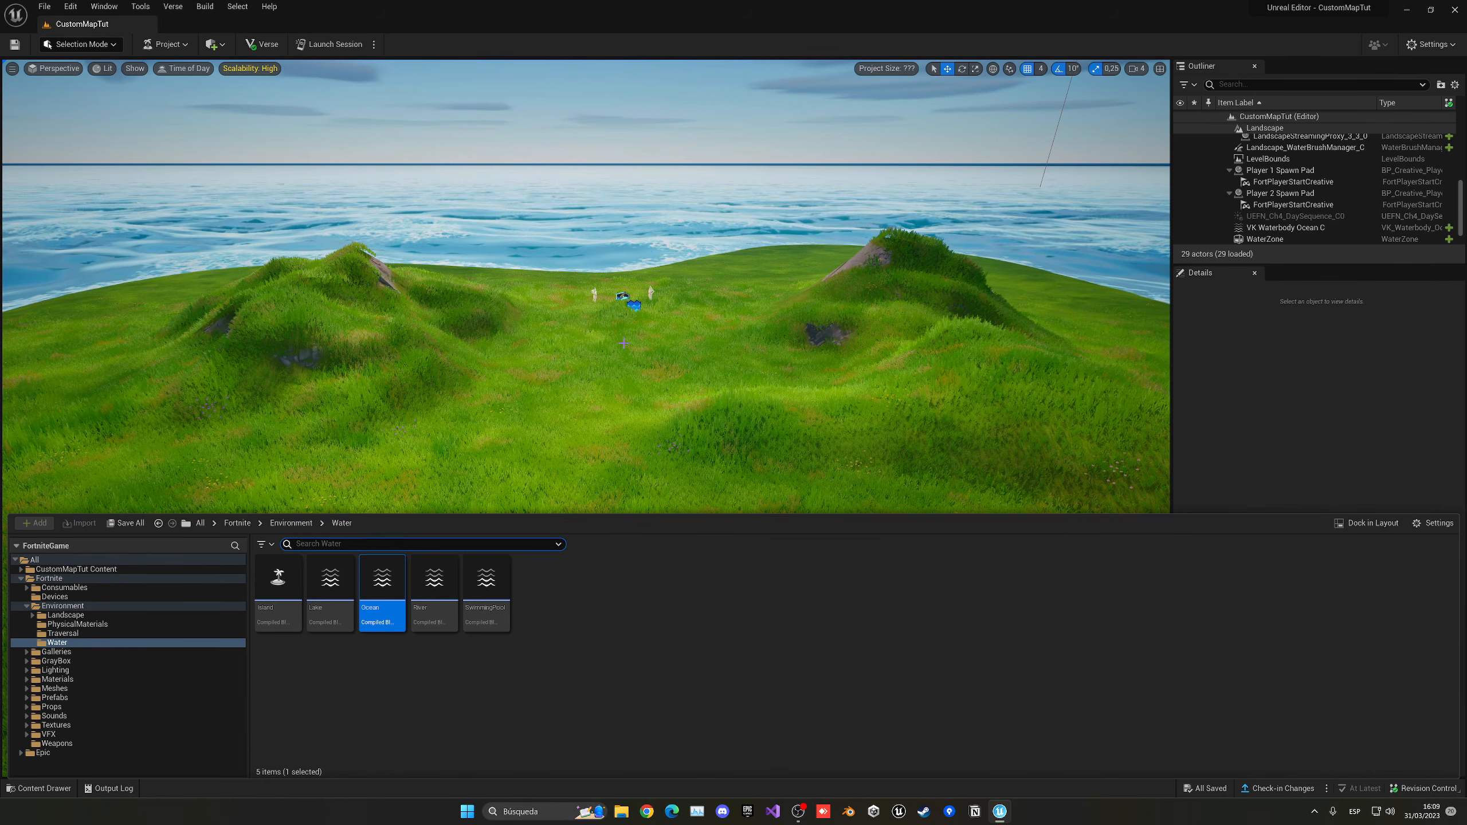
right_click_drag(624, 343, 636, 351)
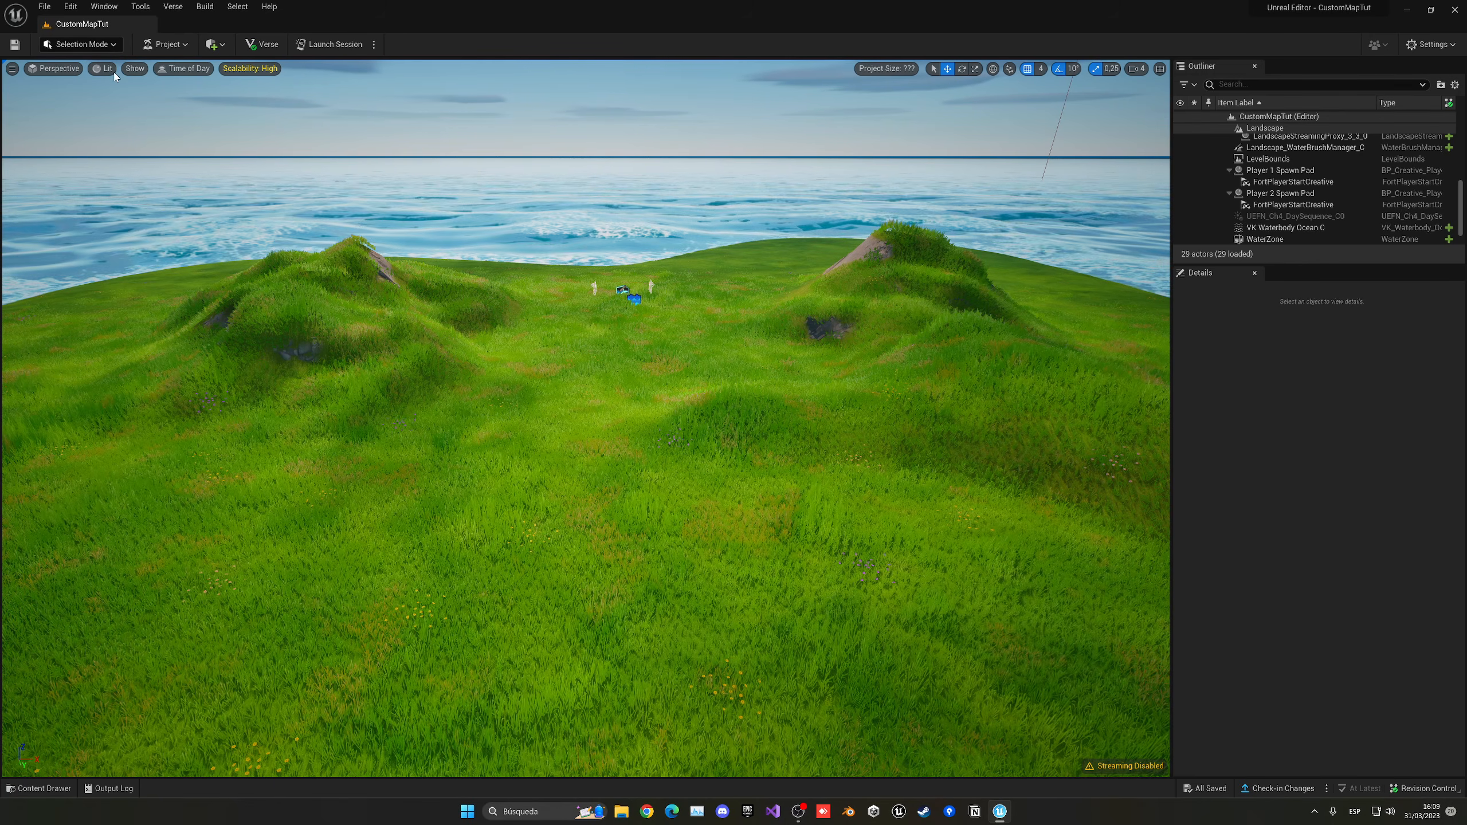
Step: Switch the landscape tools to painting, look through the target layers, and select Layer3
left_click(81, 44)
left_click(75, 71)
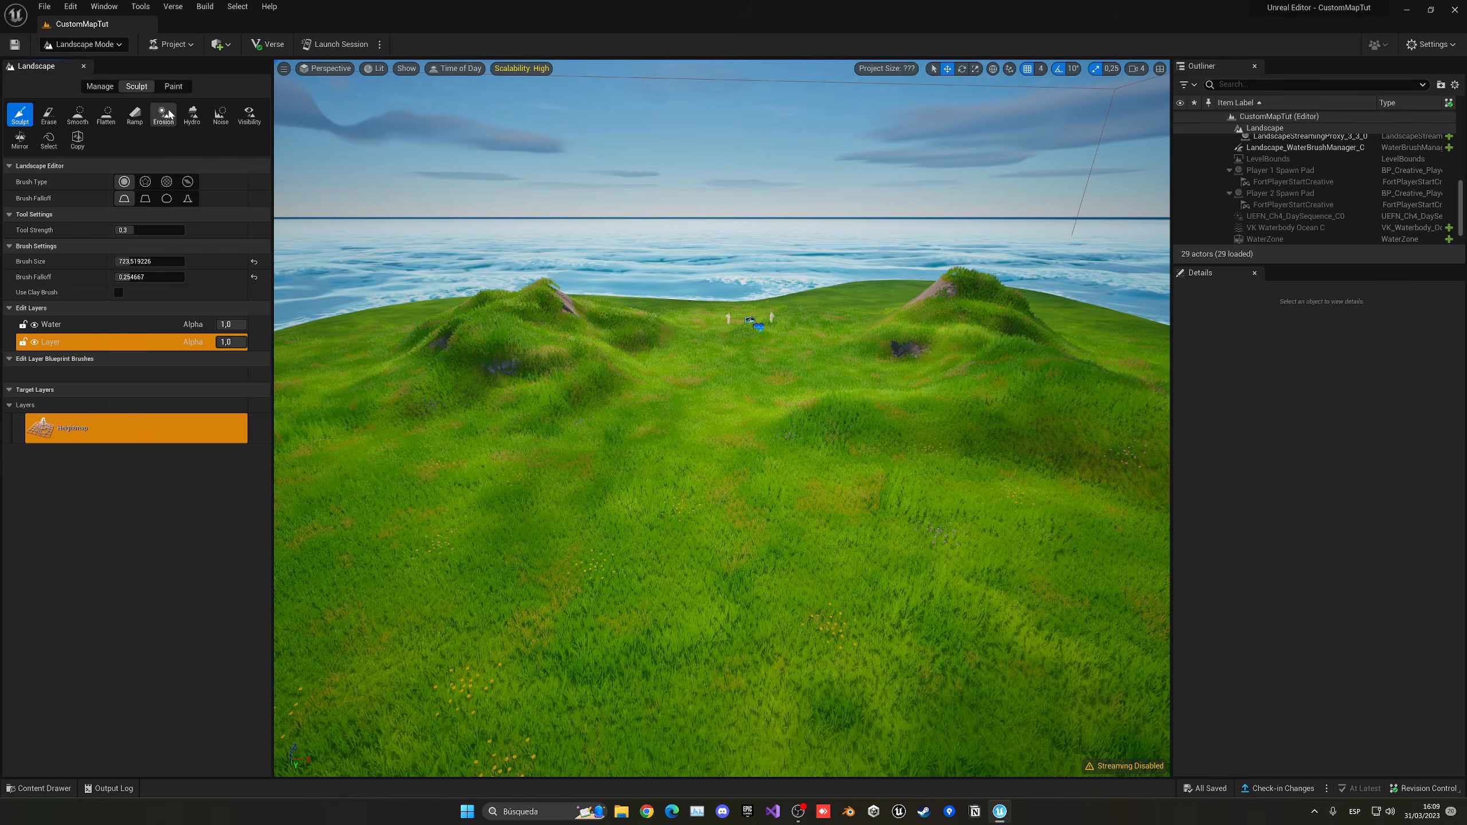
left_click(169, 89)
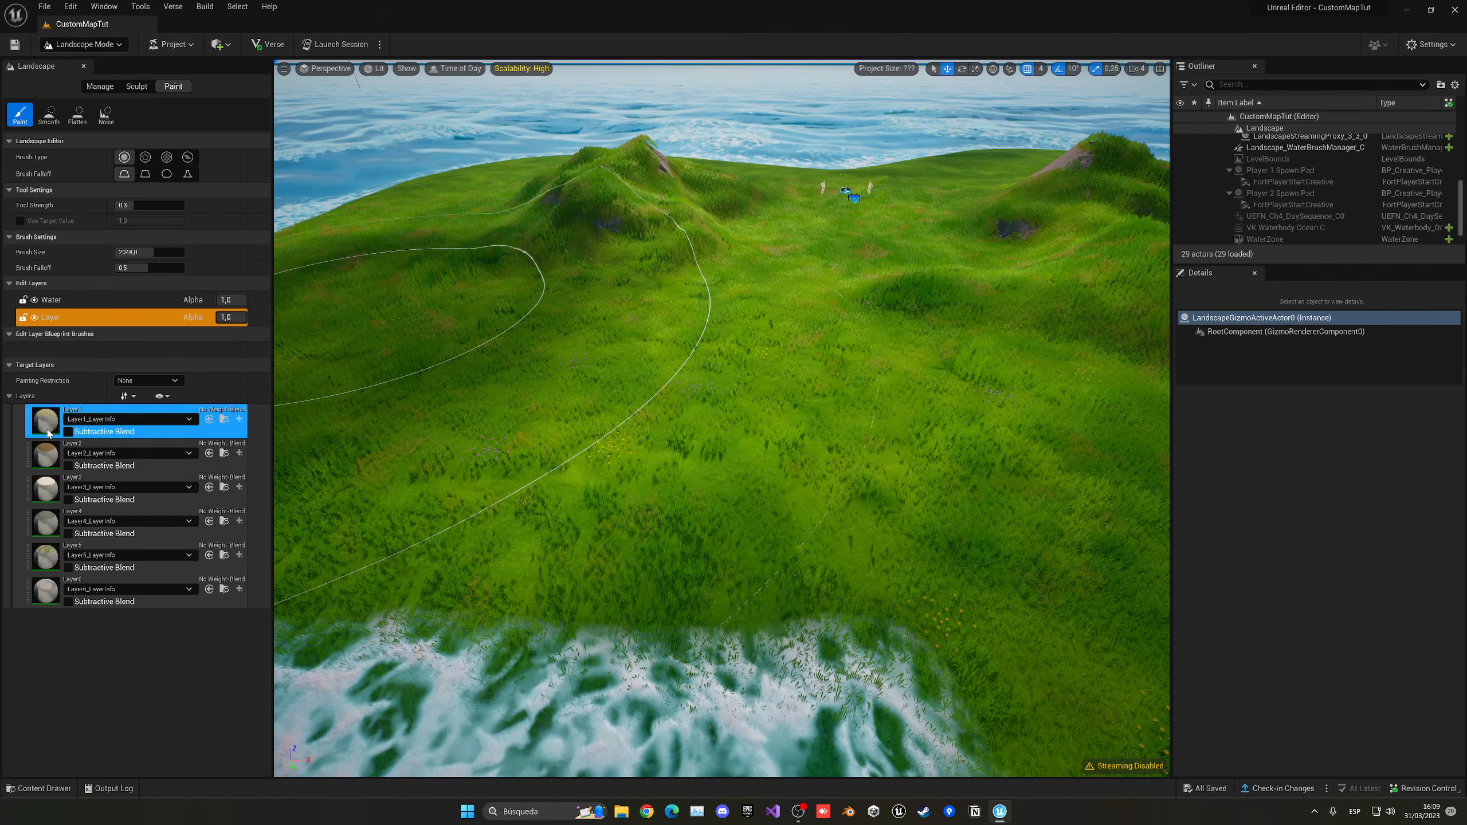
left_click(45, 465)
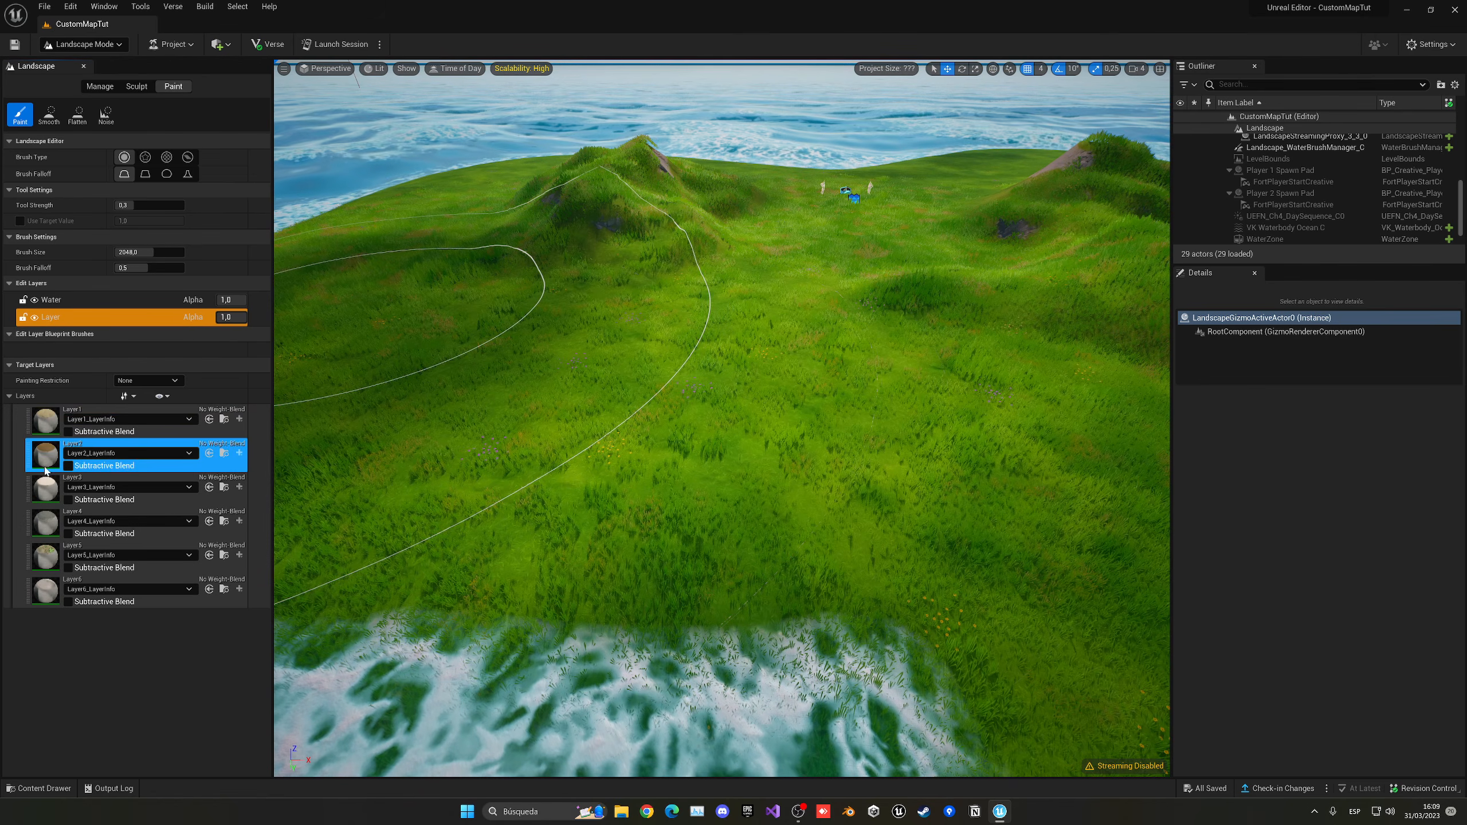
left_click(45, 489)
left_click(46, 523)
left_click(46, 558)
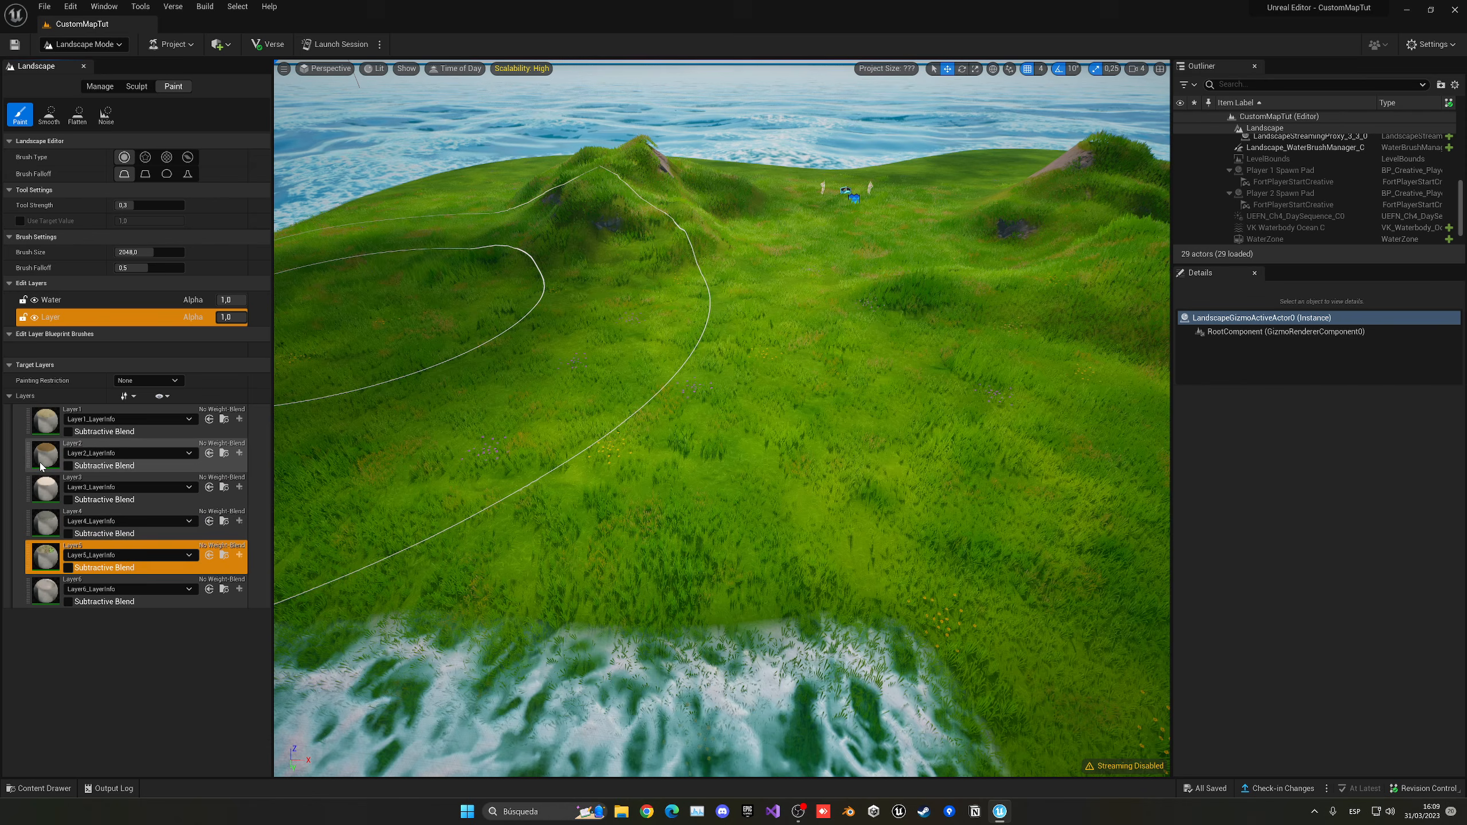
left_click(49, 420)
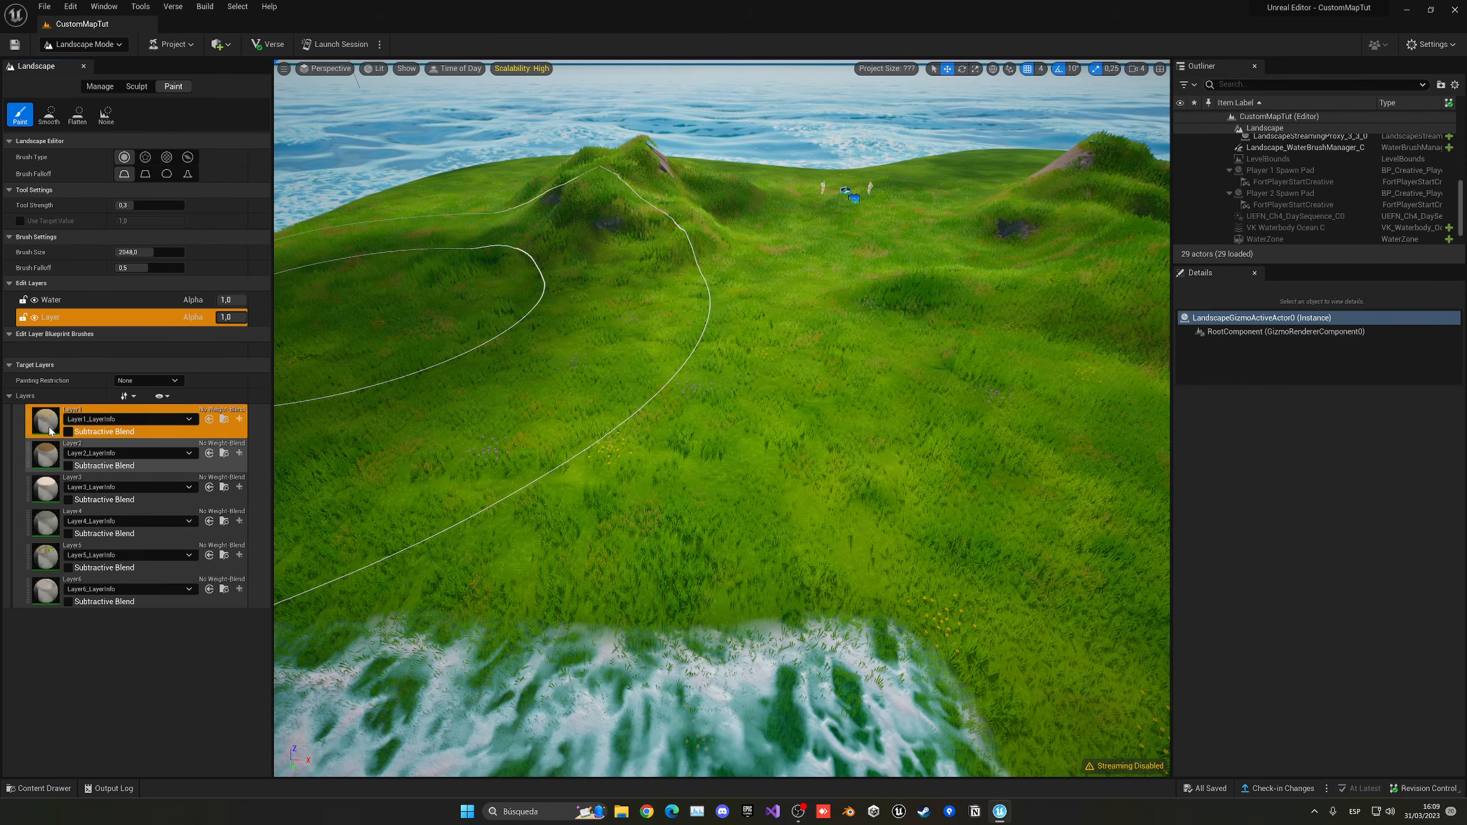
left_click(40, 491)
Step: Paint a Layer3 sand patch over the grass between the shore and the hills
left_click_drag(632, 481, 649, 434)
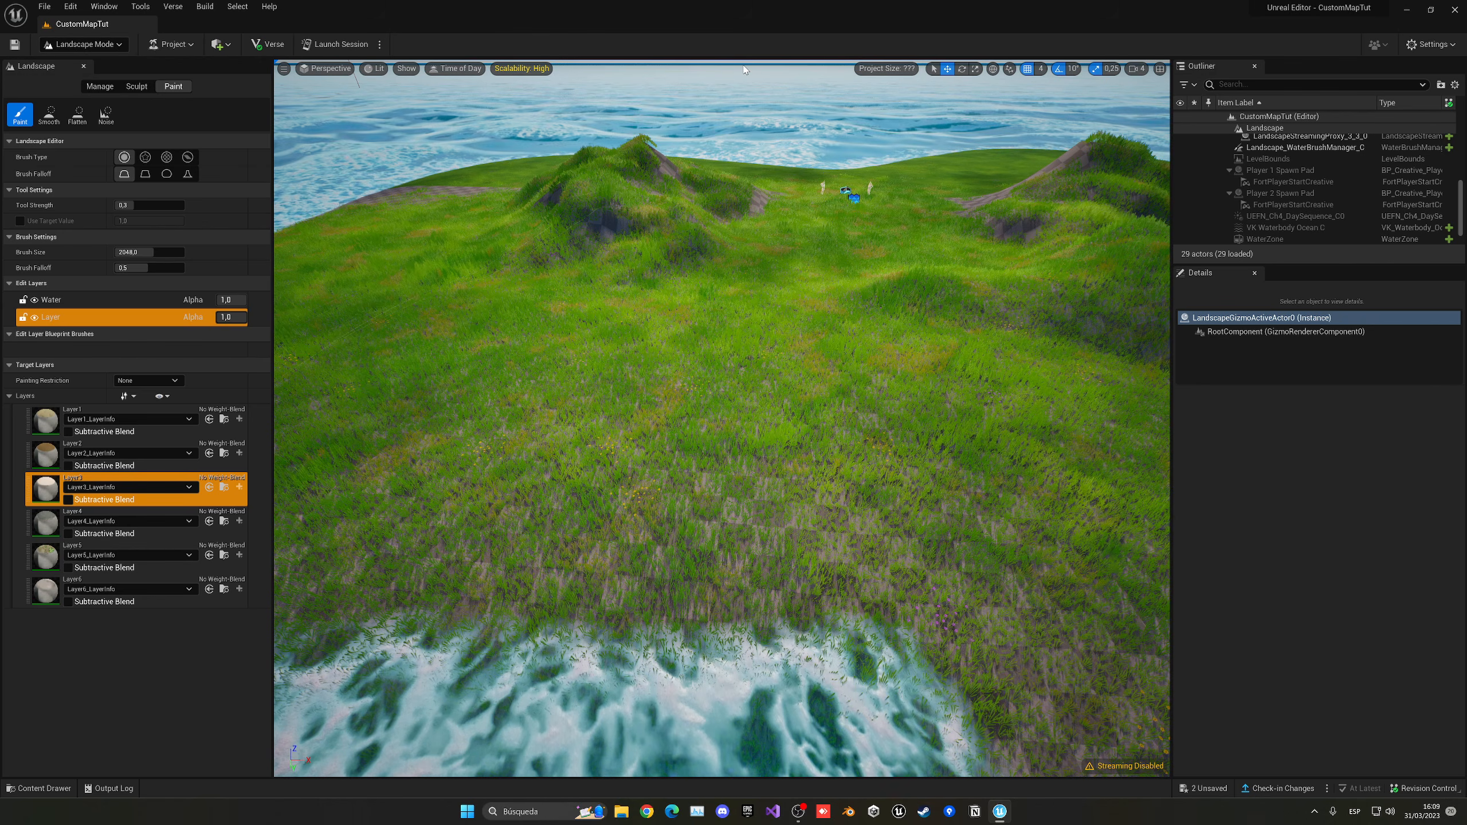
mouse_move(747, 318)
right_mouse_down()
mouse_move(746, 428)
mouse_move(728, 410)
right_mouse_up()
key("w")
key("w")
key("s")
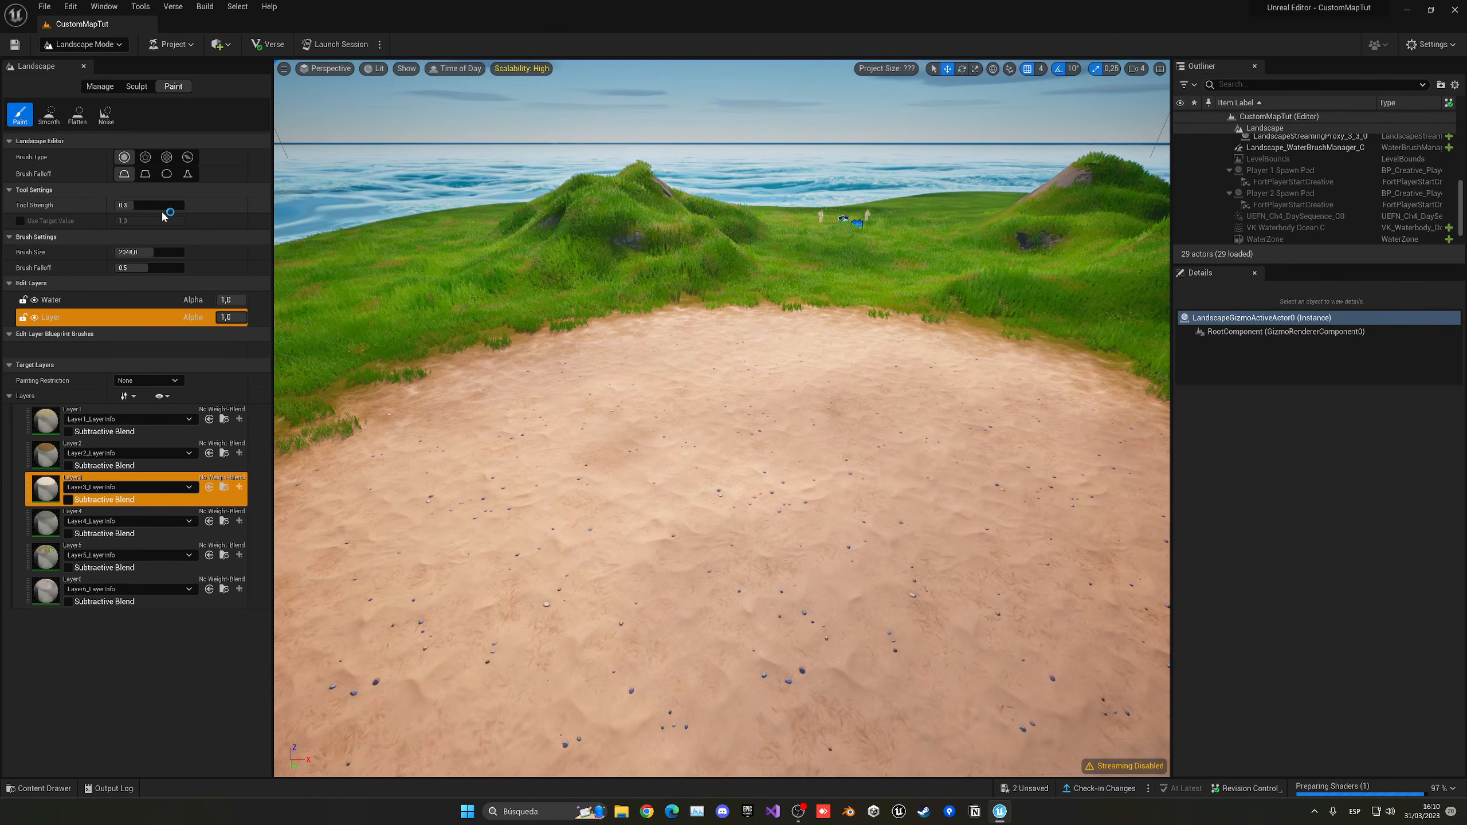
Step: Set the paint tool strength to about 0.55 and undo the painted sand patch
left_click_drag(149, 205, 154, 205)
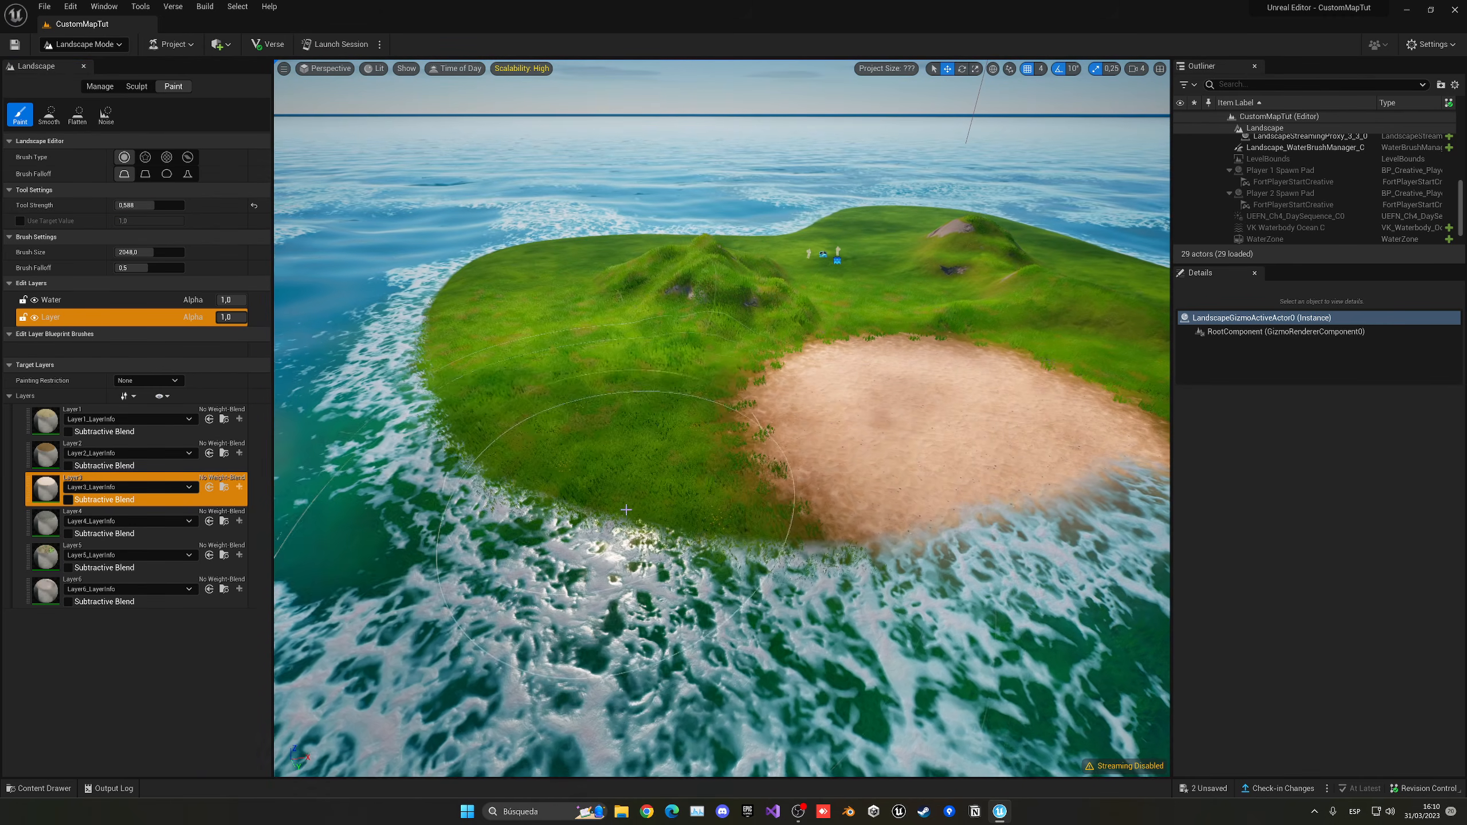
key("ctrl+z")
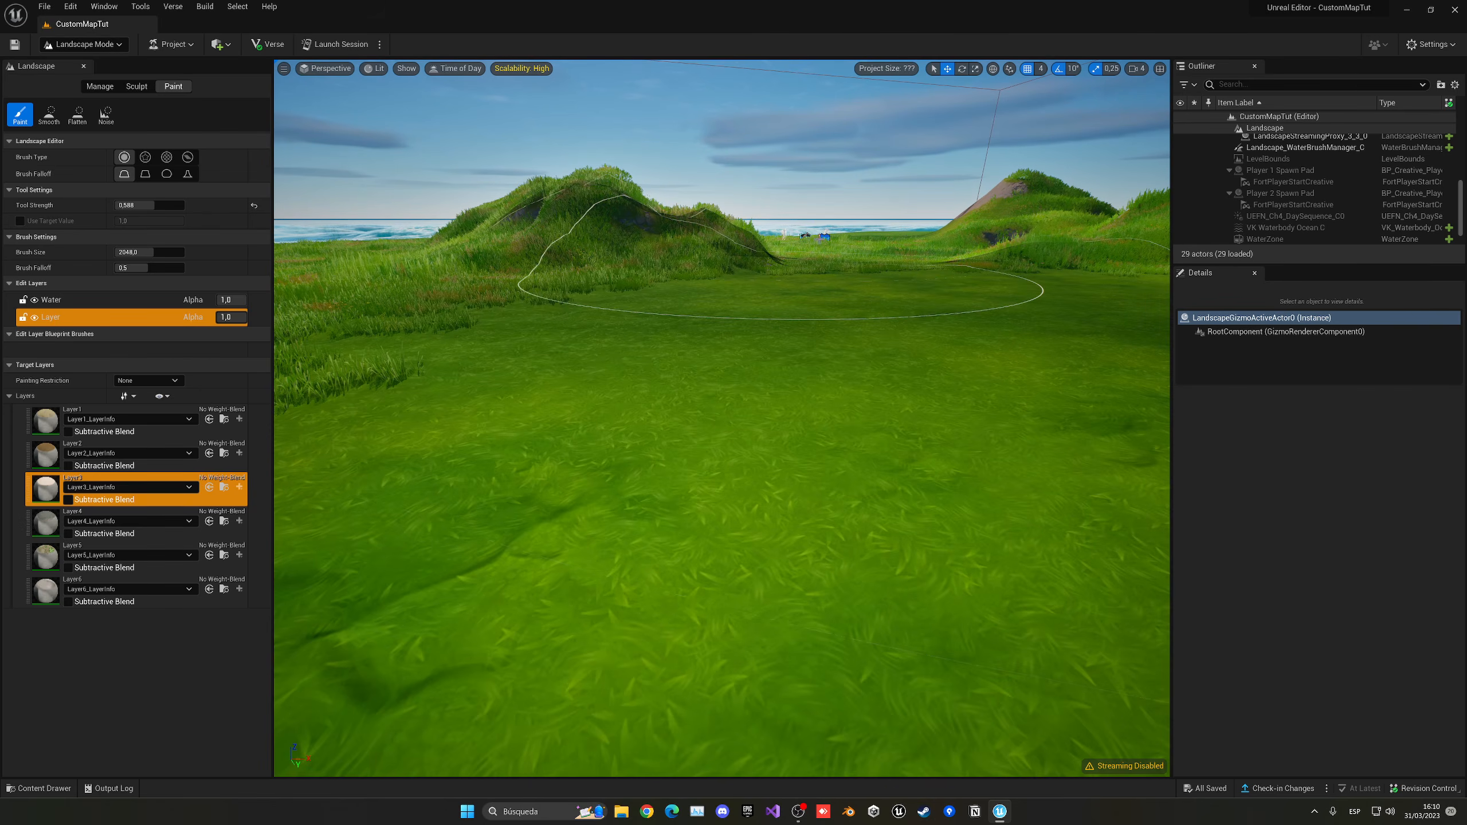
key("ctrl+z")
Step: Keep the edit layer named Layer active and reduce the paint brush size to about 1638
key("s")
right_click_drag(781, 272, 648, 311)
key("a")
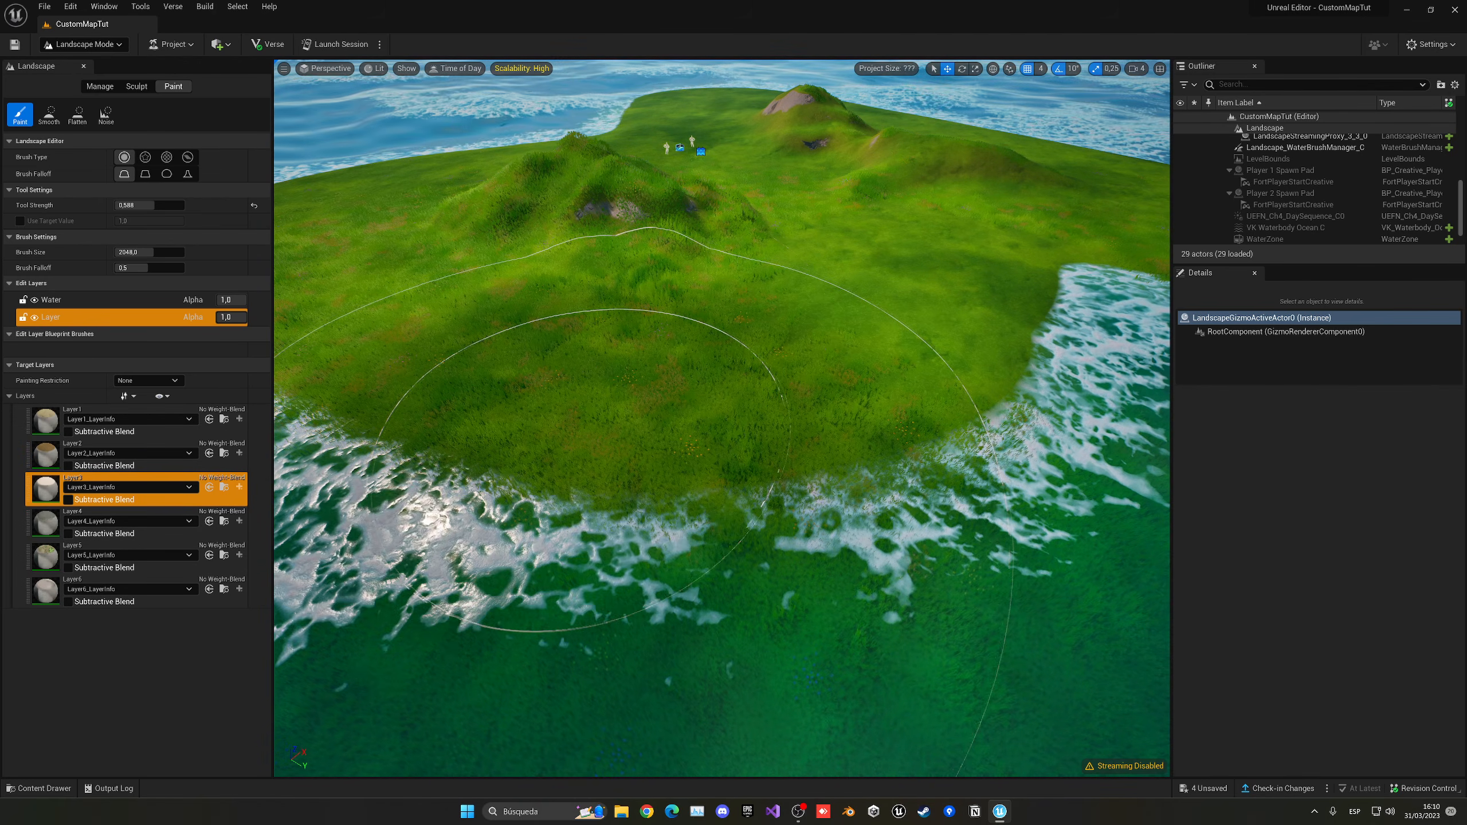
right_click_drag(583, 456, 598, 461)
key("s")
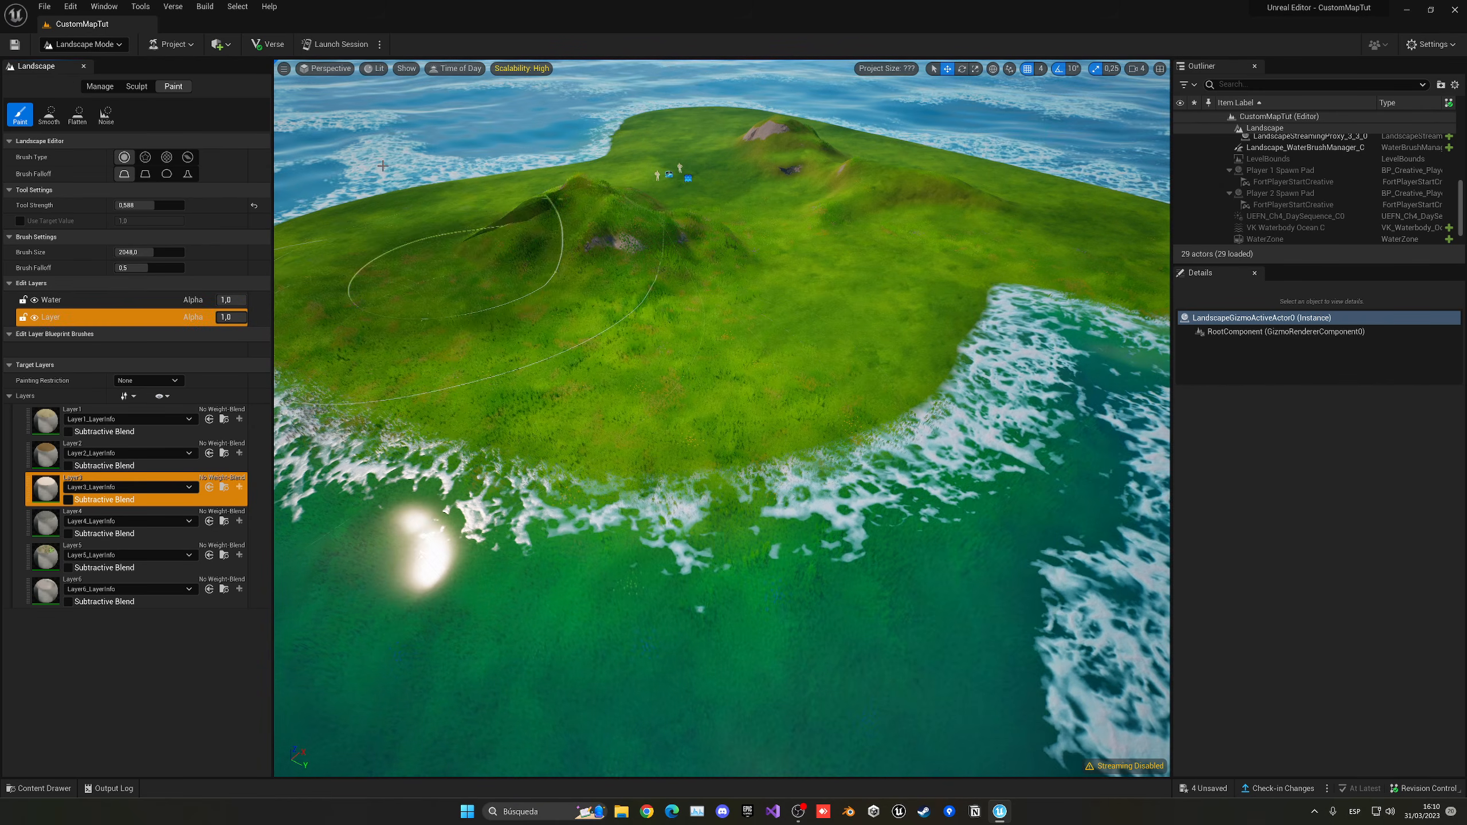
left_click(103, 301)
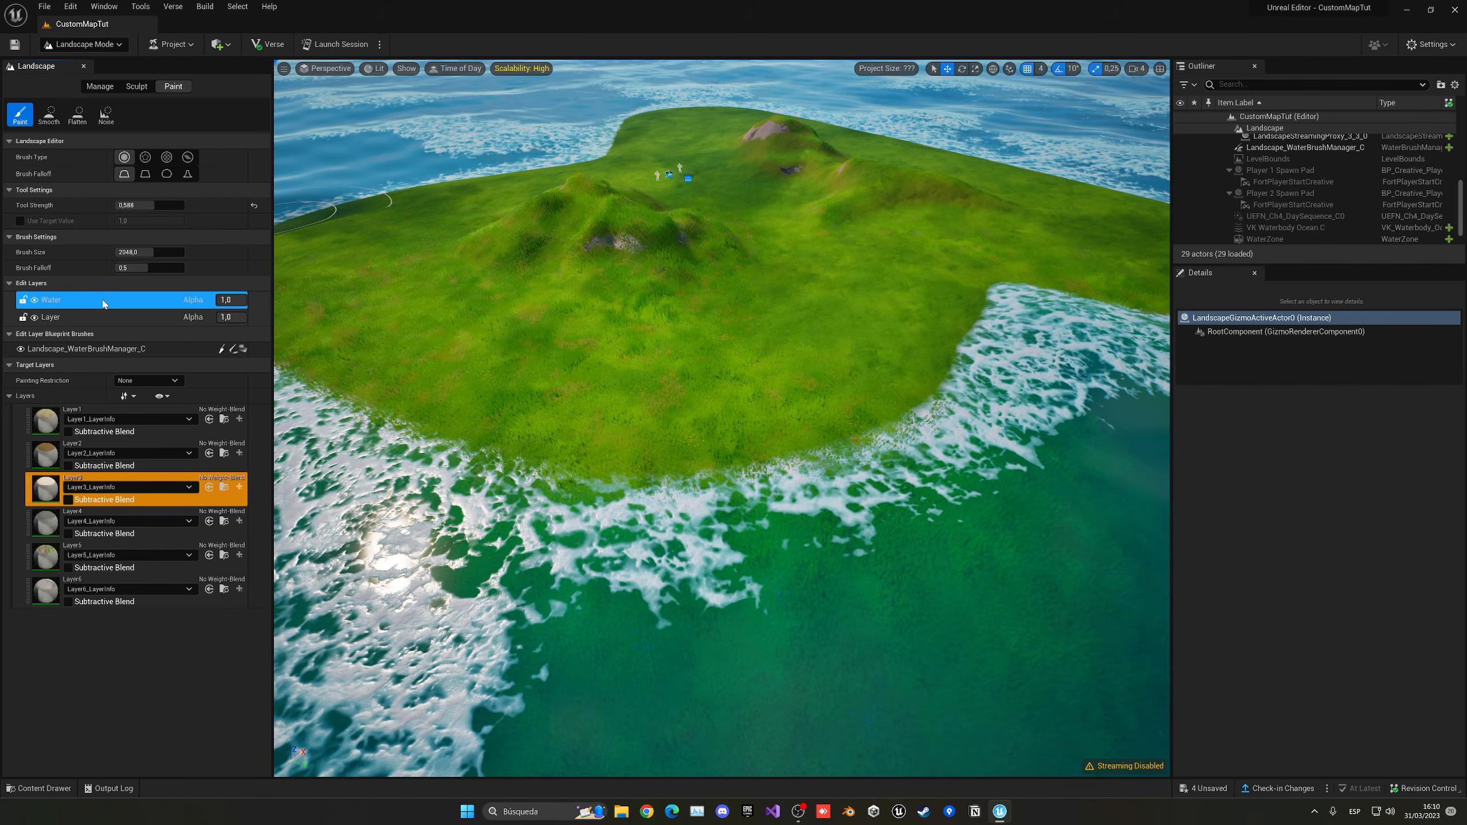
left_click(98, 318)
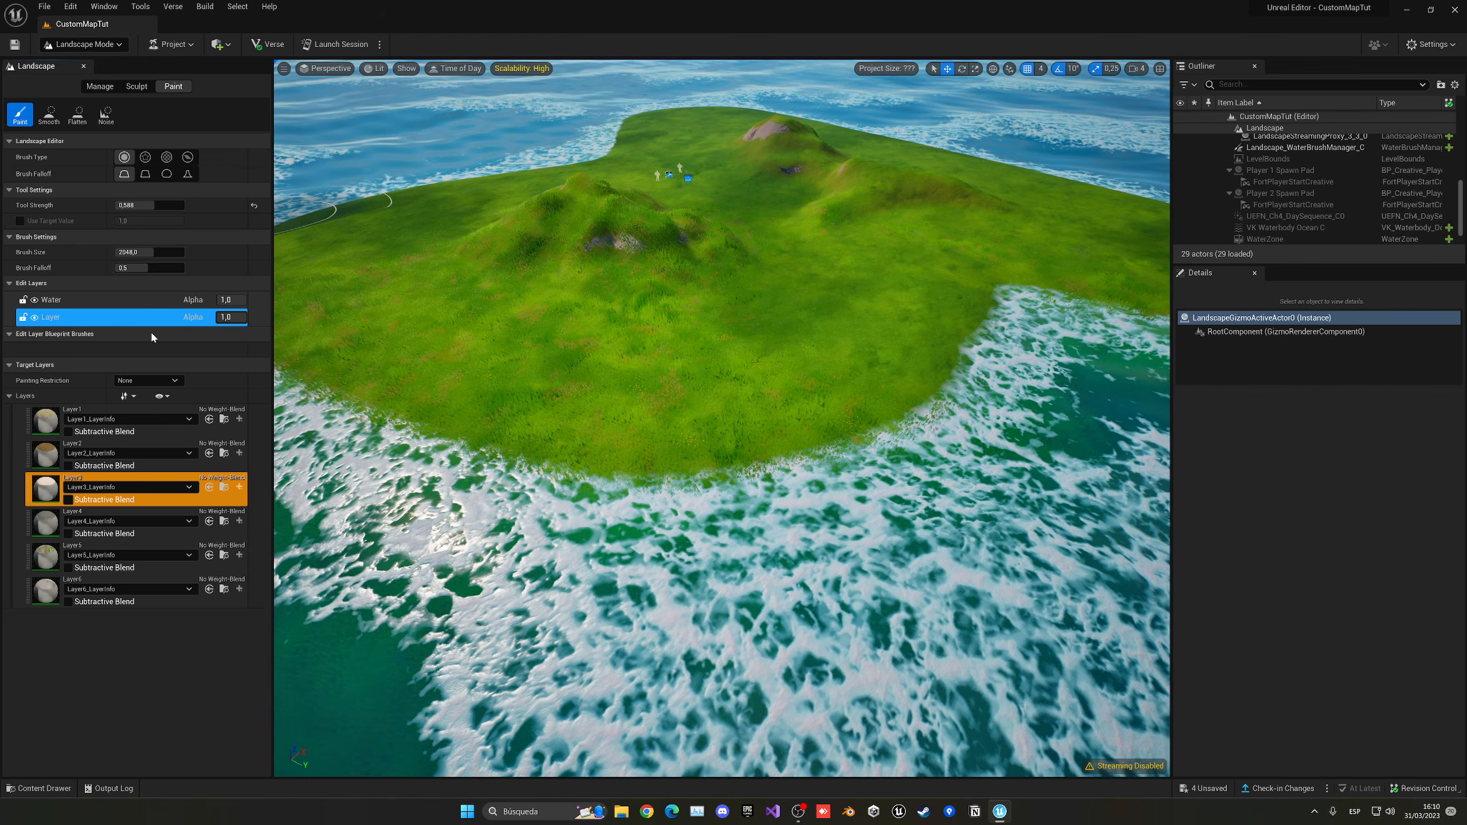
right_click_drag(405, 346, 405, 393)
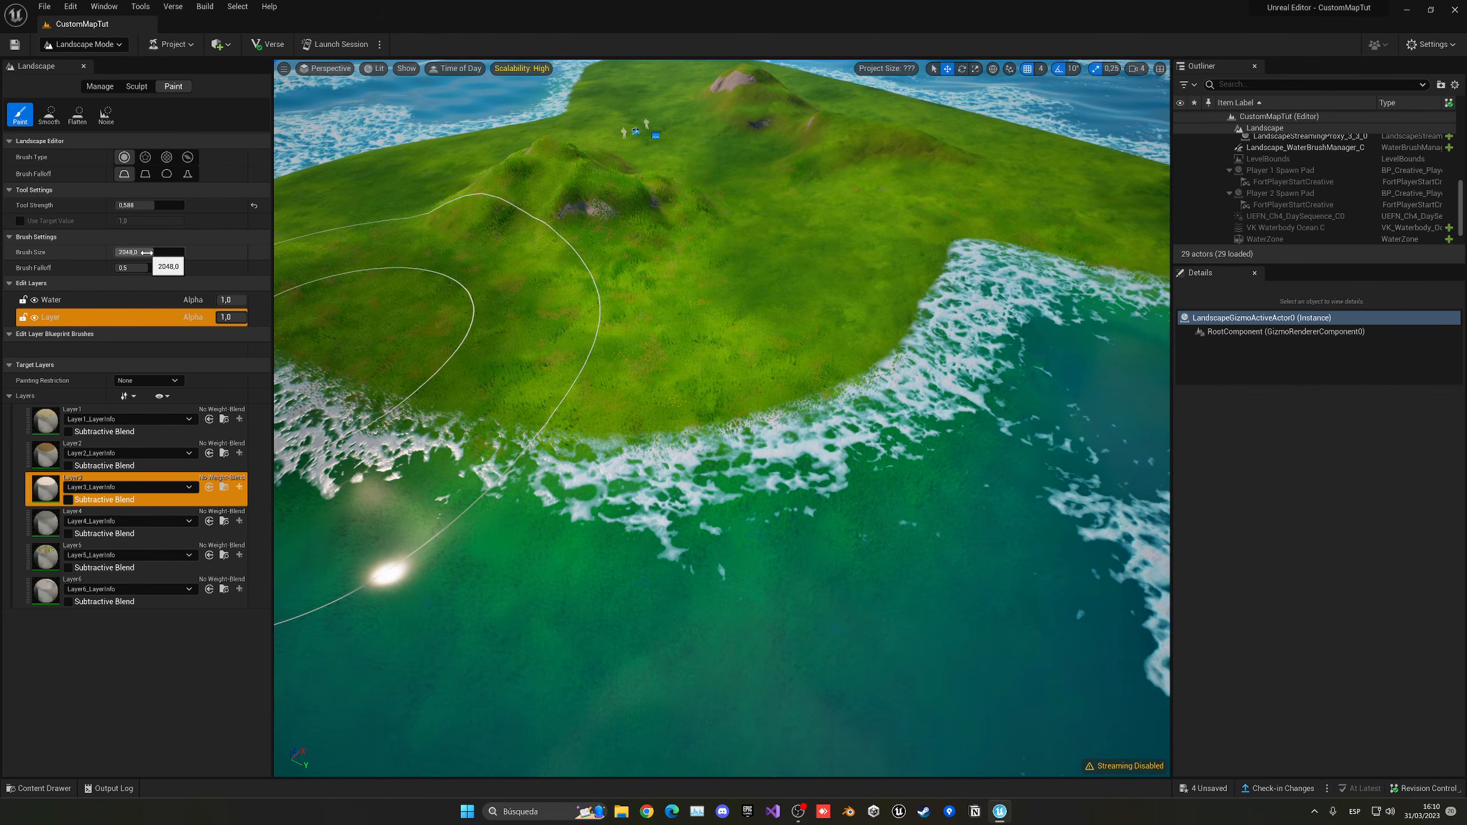
left_click_drag(147, 253, 118, 253)
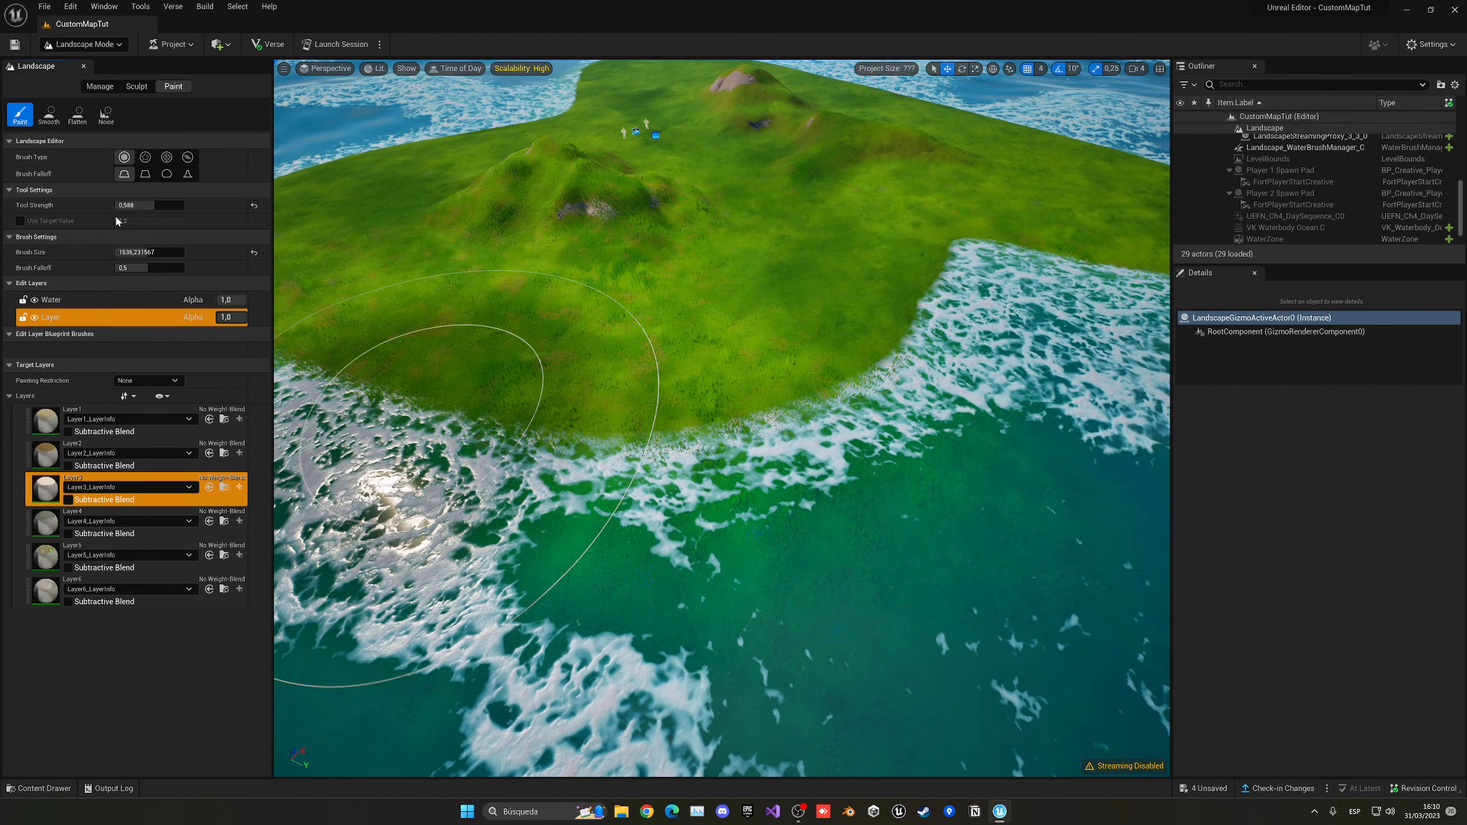
Step: Paint Layer3 sand along the island's shoreline to form a beach around the grass
scroll(667, 427, "down", 3)
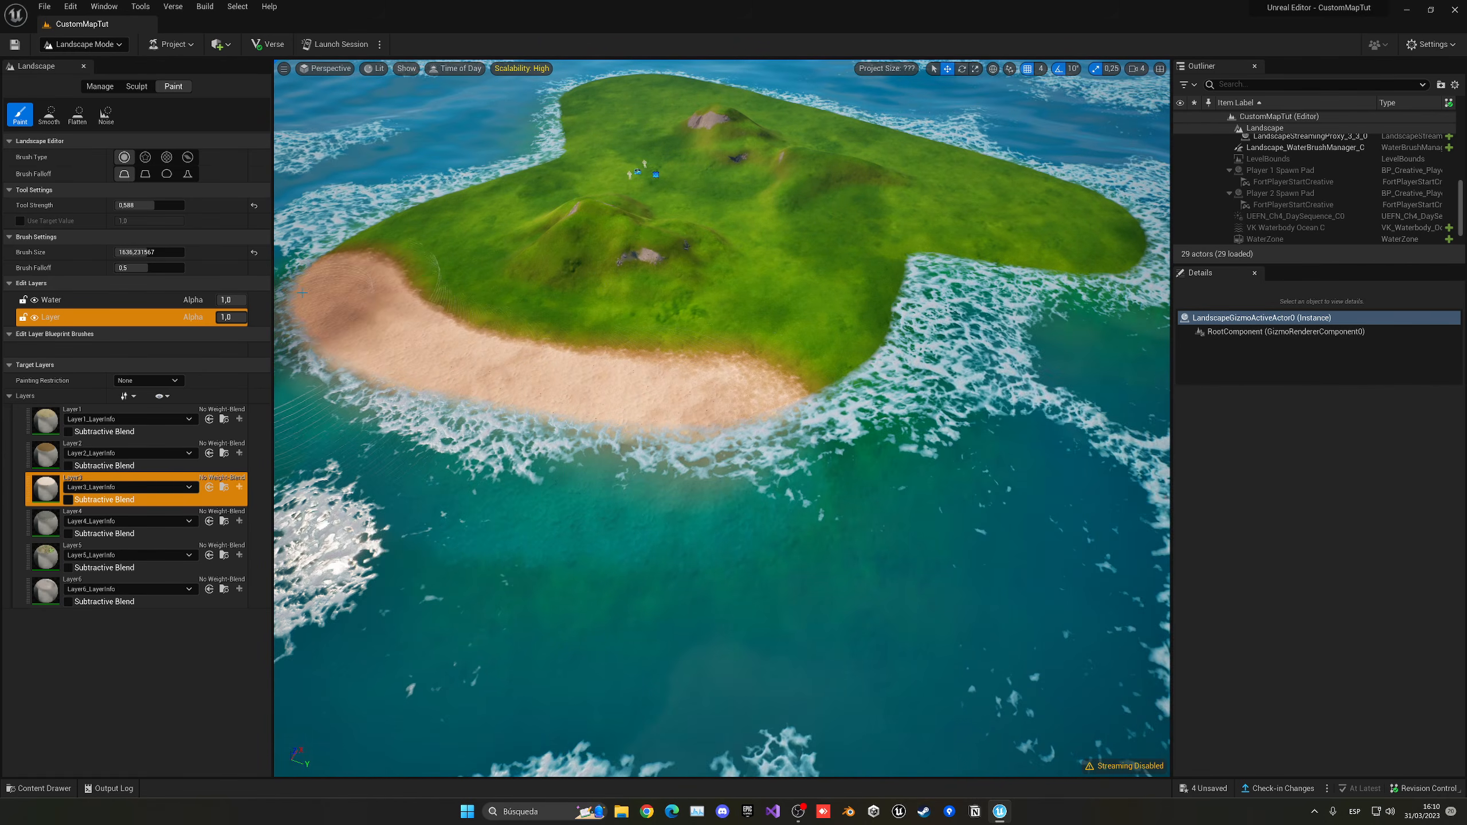
left_click_drag(301, 293, 609, 472)
right_click_drag(693, 439, 741, 439)
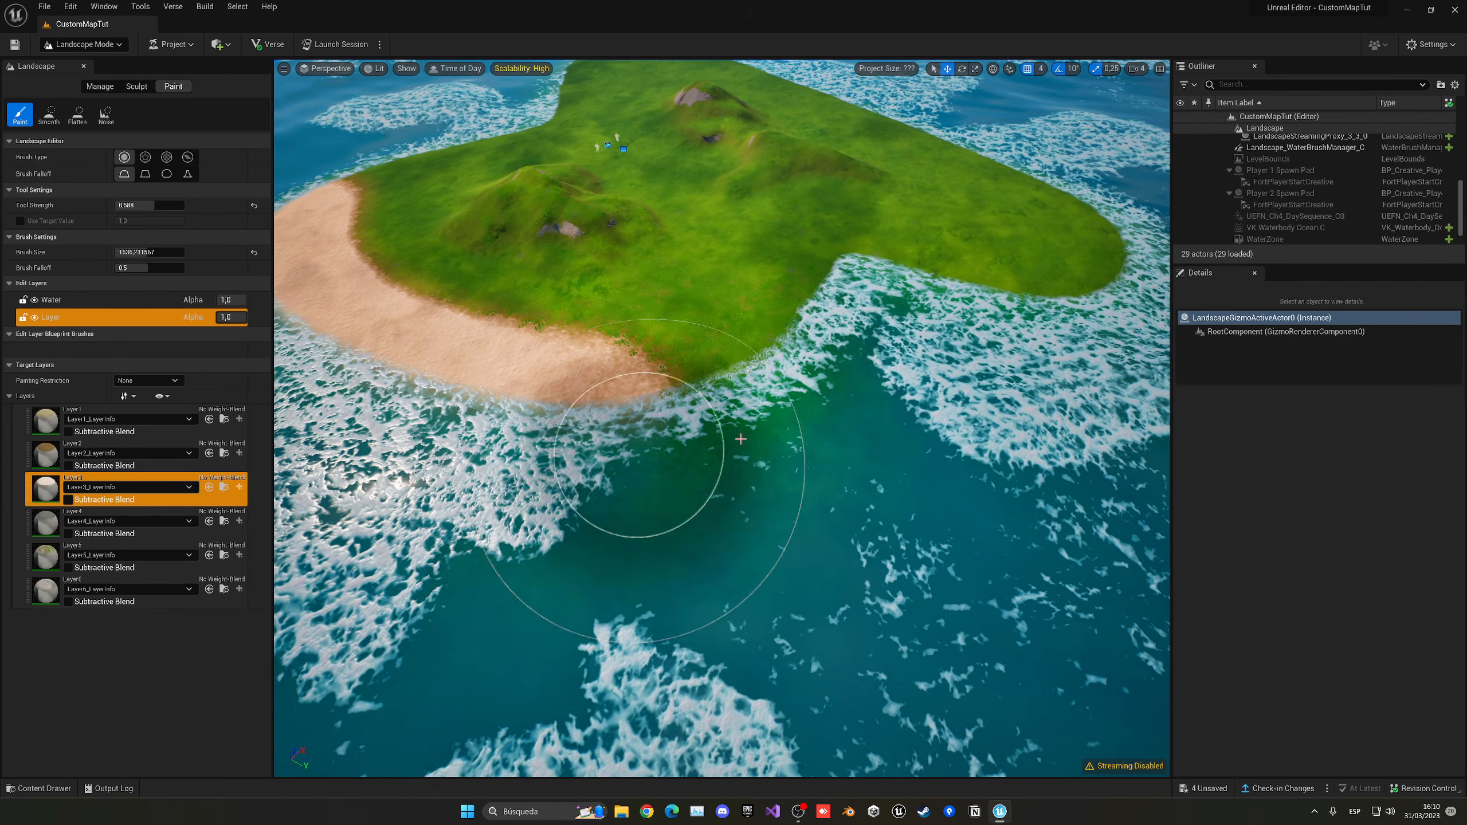
mouse_move(685, 419)
left_mouse_down()
mouse_move(707, 370)
mouse_move(854, 276)
mouse_move(1016, 285)
left_mouse_up()
right_click_drag(1086, 263, 706, 582)
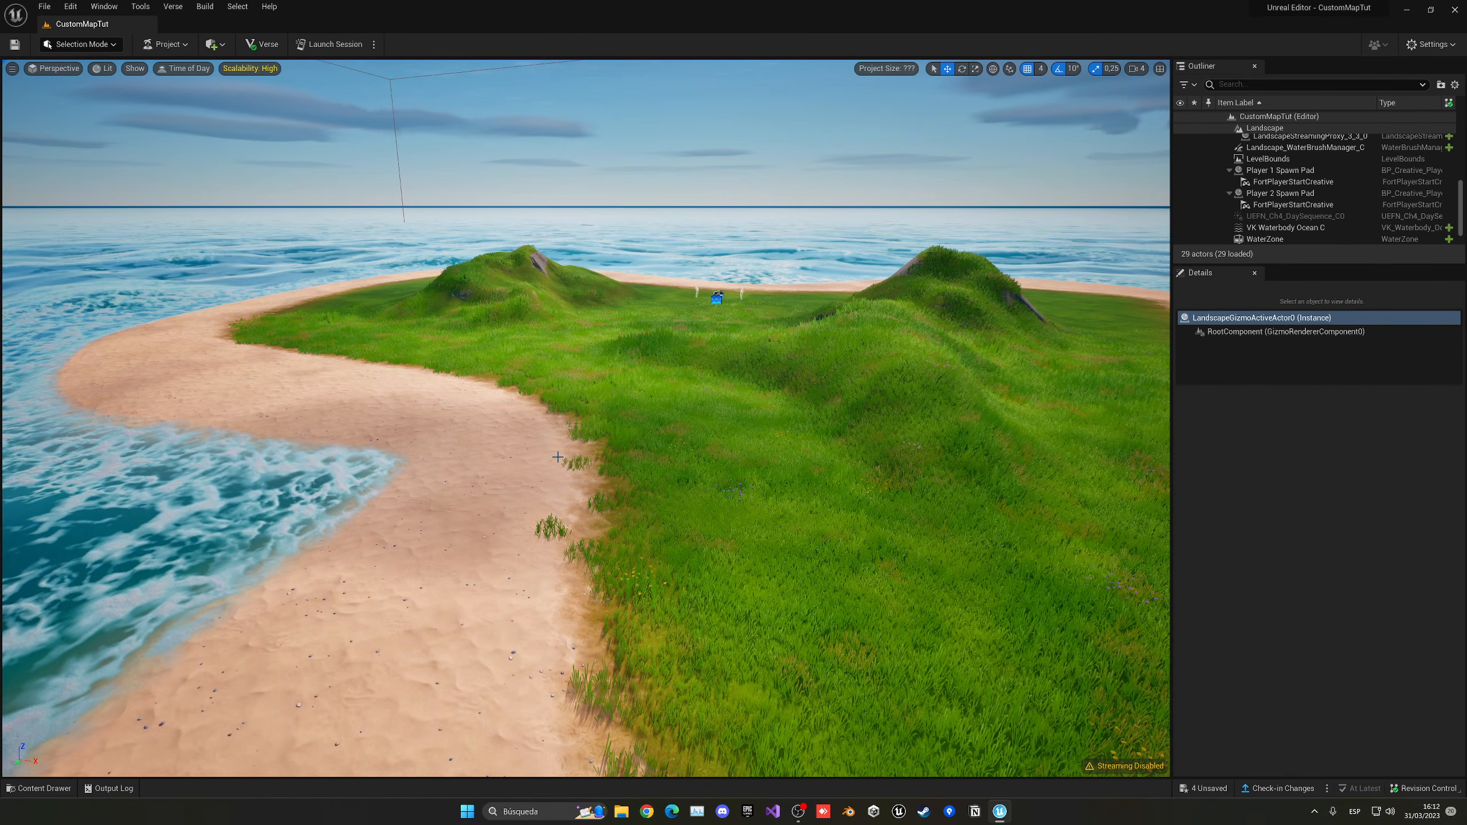
Step: Search the Fortnite content folder for "palm tree"
key("ctrl+space")
left_click(291, 523)
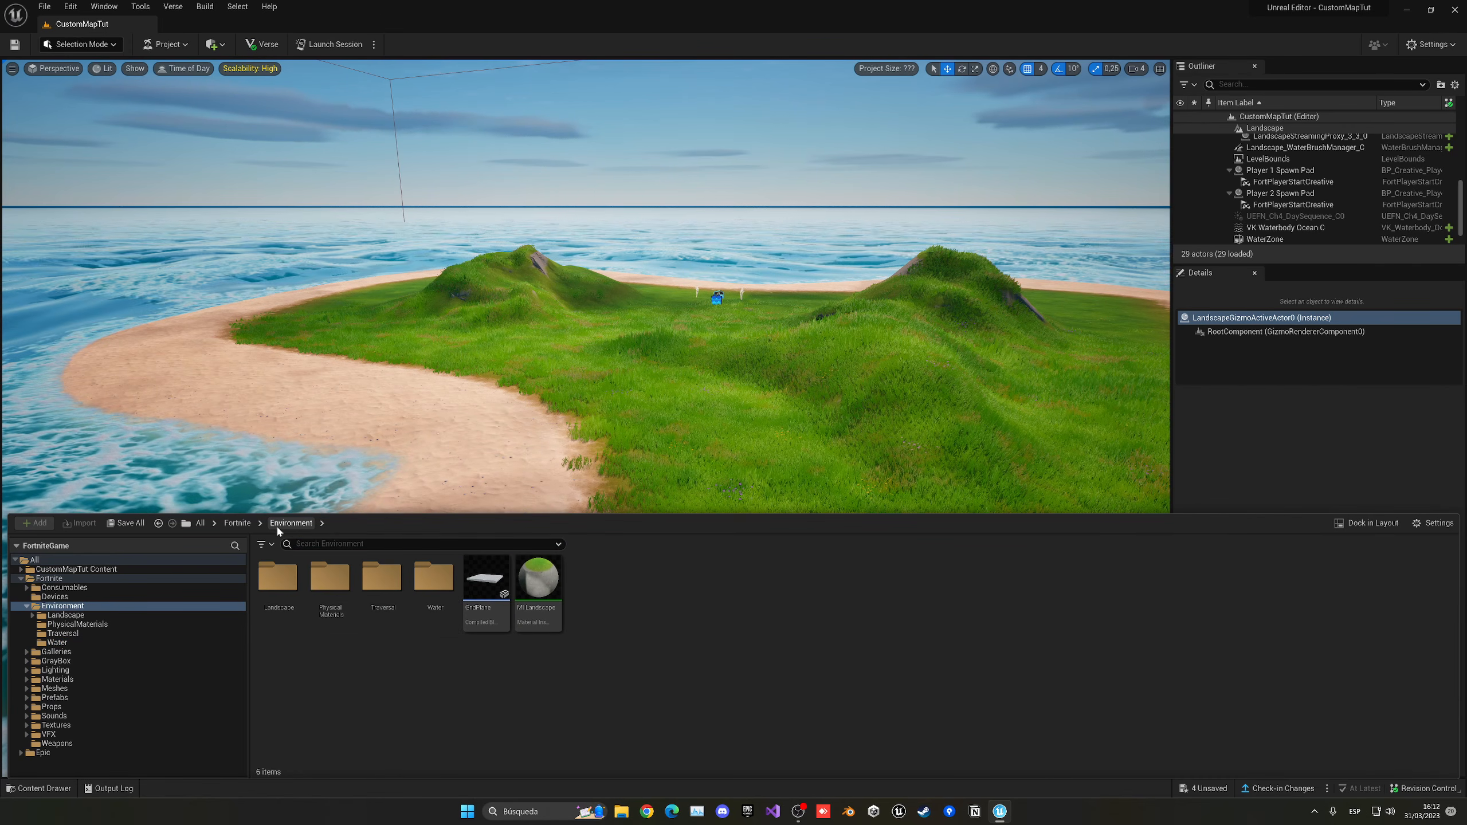
left_click(237, 523)
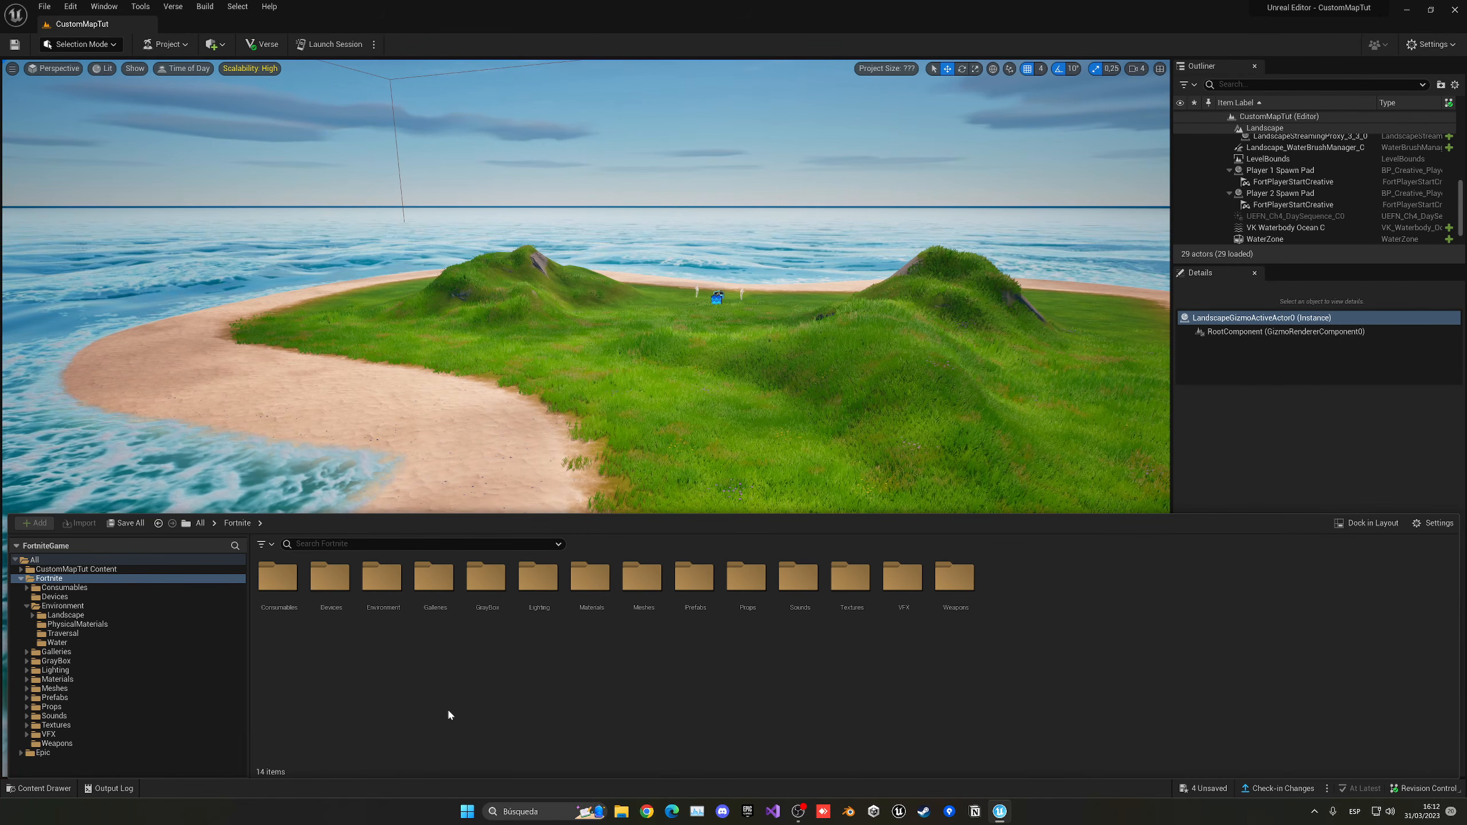
left_click(361, 546)
type("palm")
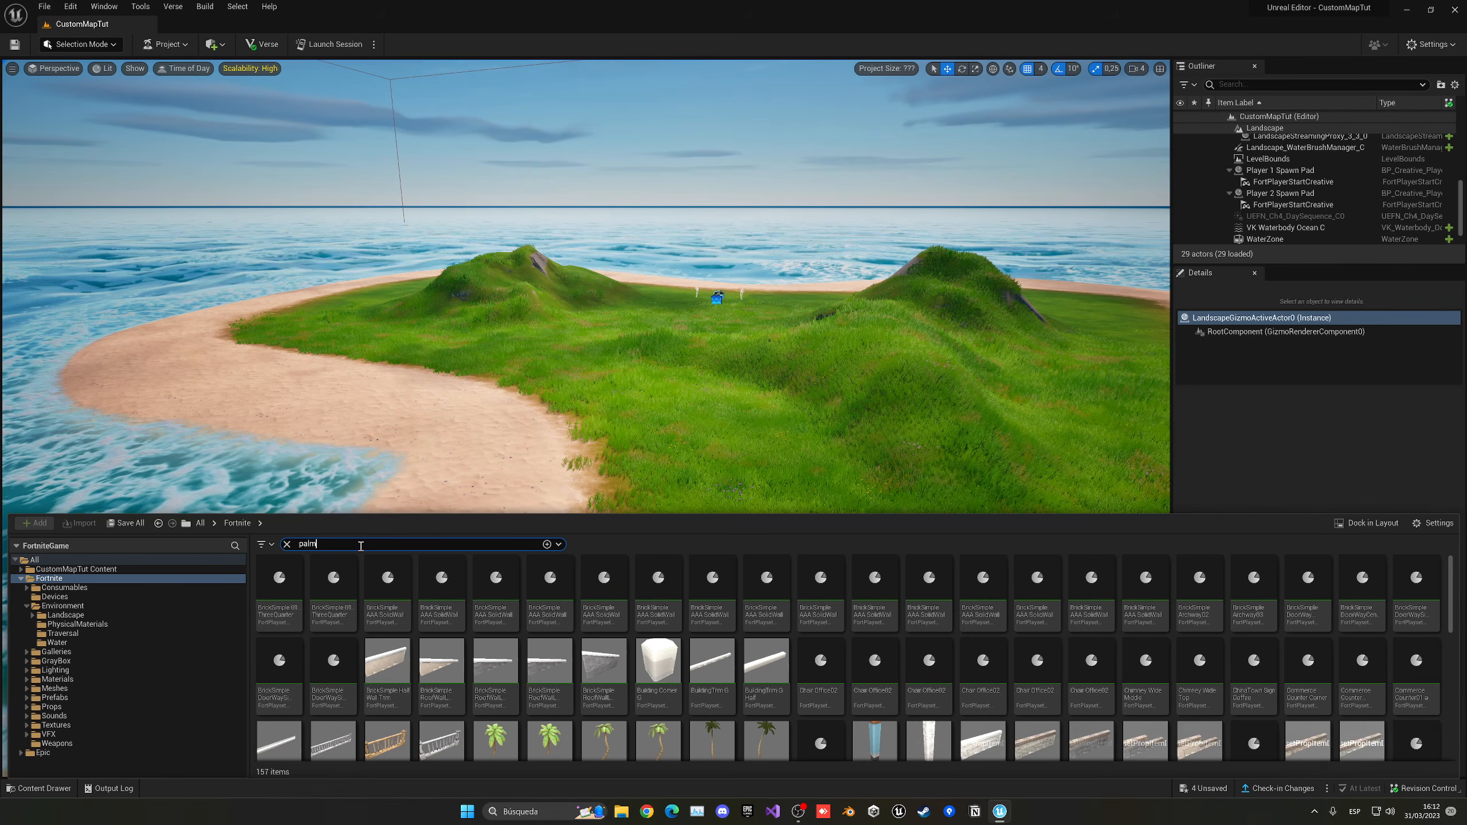
type(" tree")
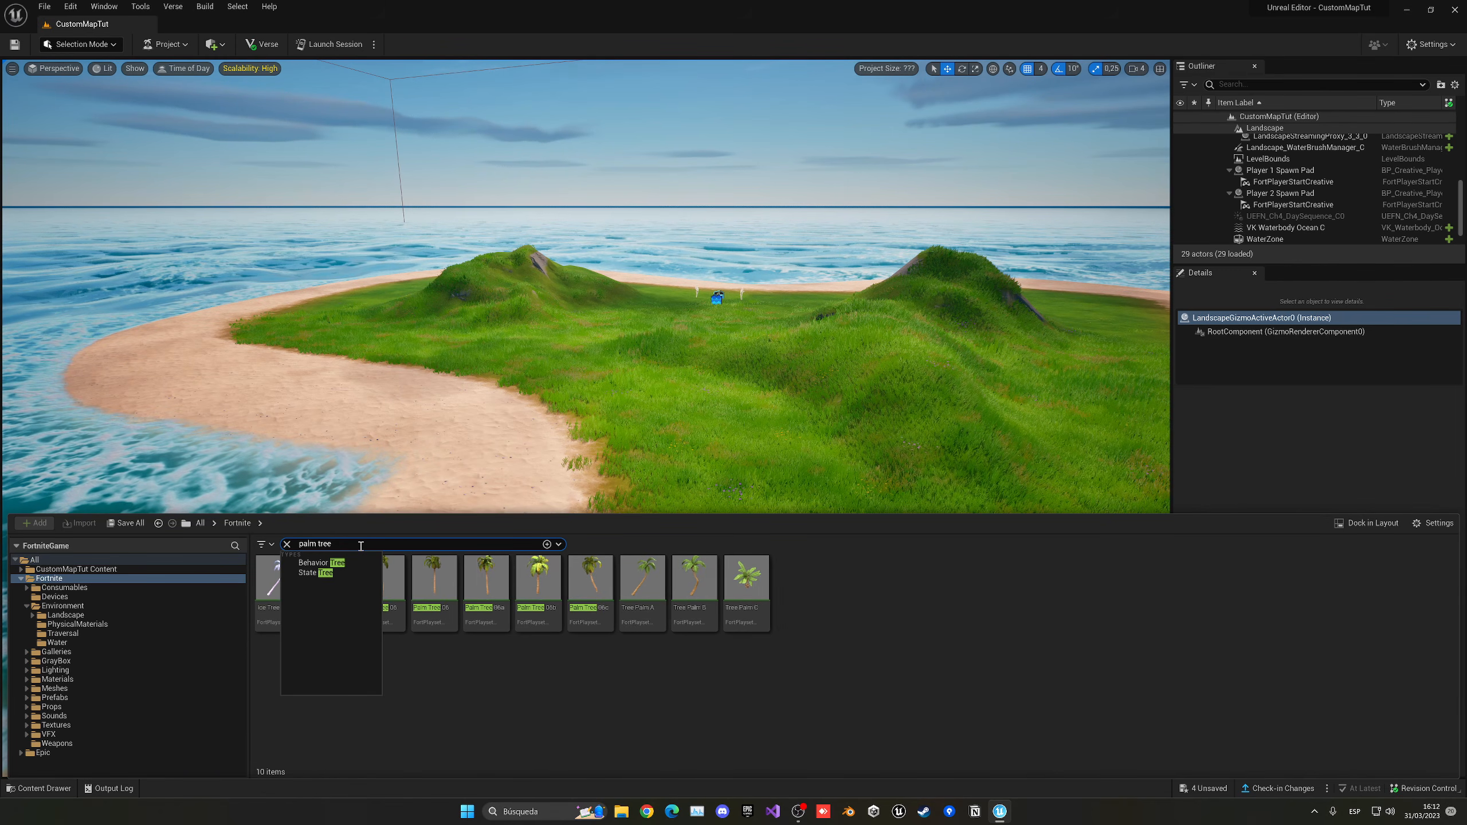
Step: Place a Palm Tree 06 on the sandy beach near the water in front of the hills
key("d")
right_click_drag(570, 495, 479, 491)
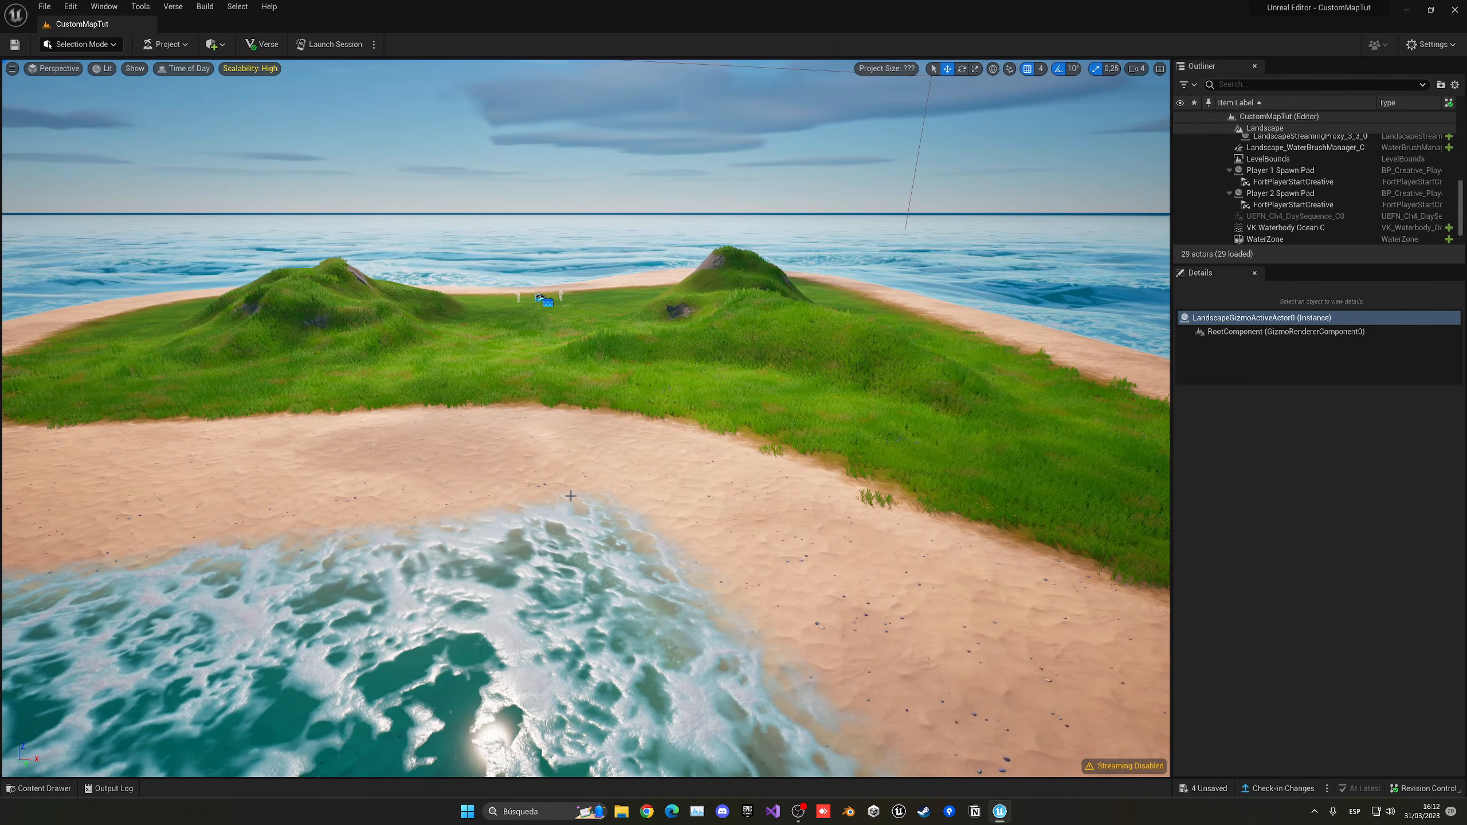
key("s")
right_click_drag(590, 457, 522, 459)
key("ctrl+space")
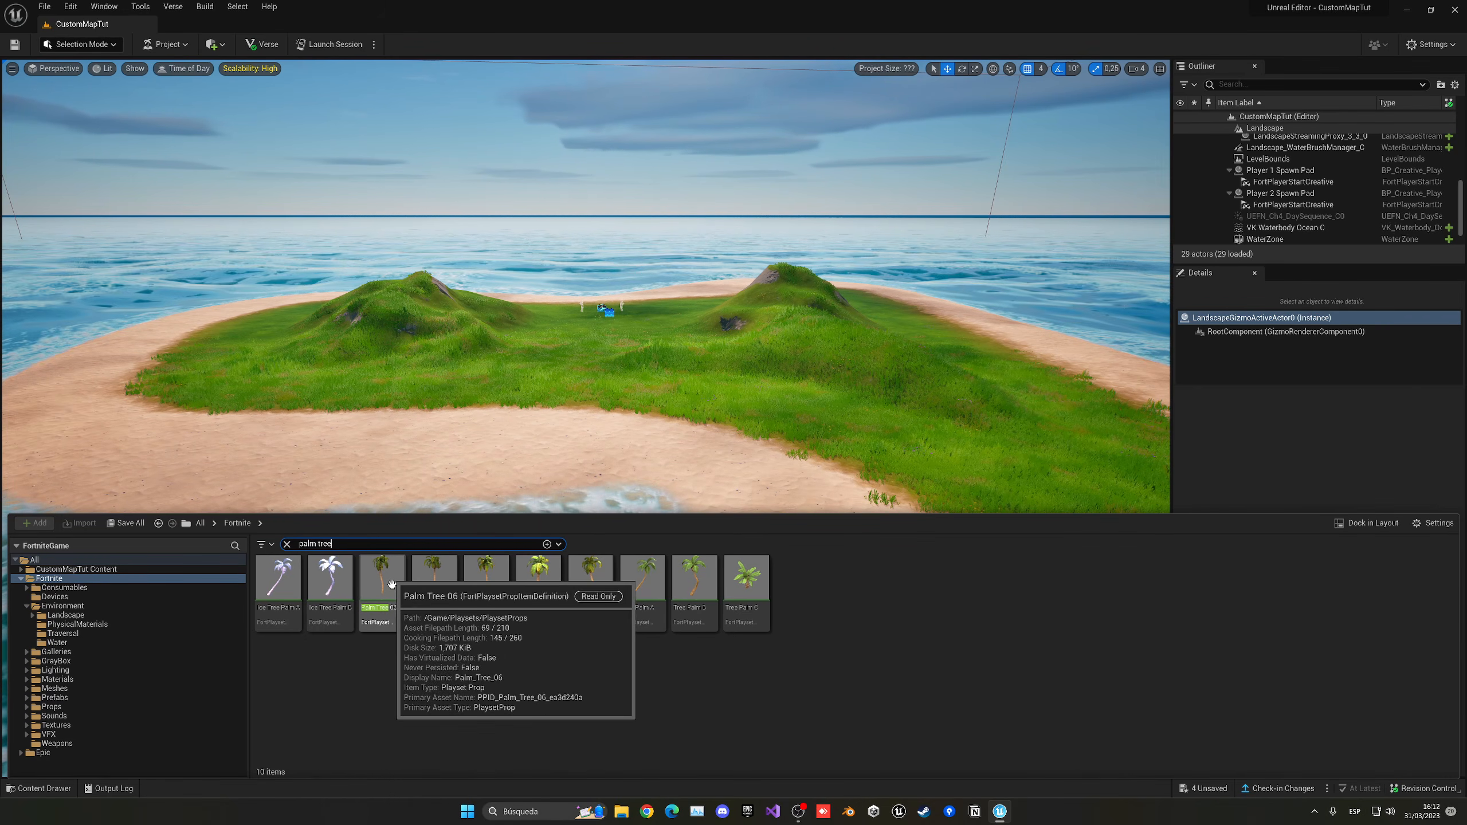
left_click_drag(381, 578, 302, 424)
key("s")
right_click_drag(302, 424, 285, 396)
Step: Place a Palm Tree 06c on the near beach and a Tree Palm B on the far beach behind the hills
key("ctrl+space")
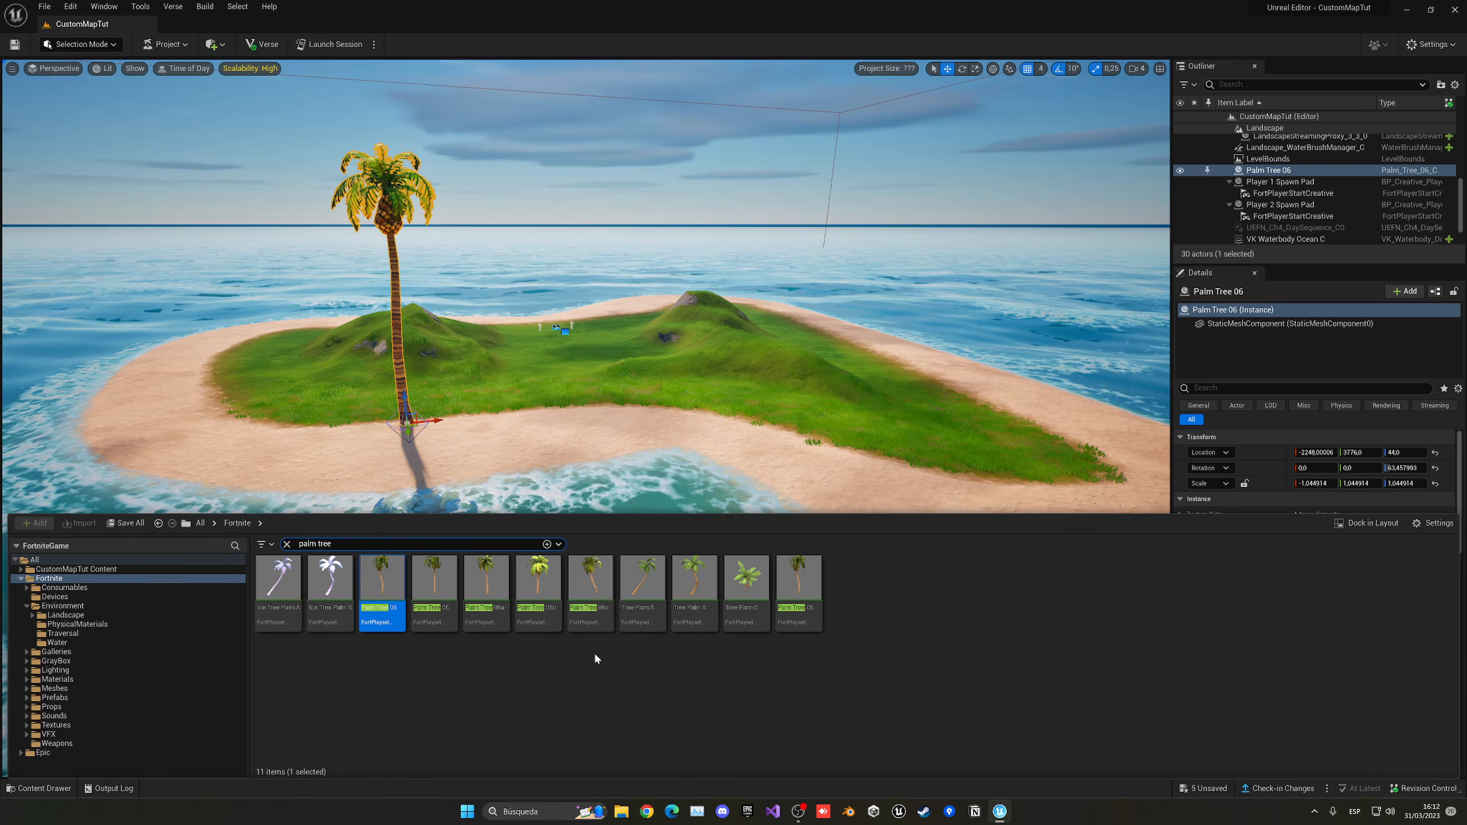
left_click_drag(590, 583, 1019, 474)
key("ctrl+space")
left_click_drag(690, 588, 837, 337)
key("ctrl+space")
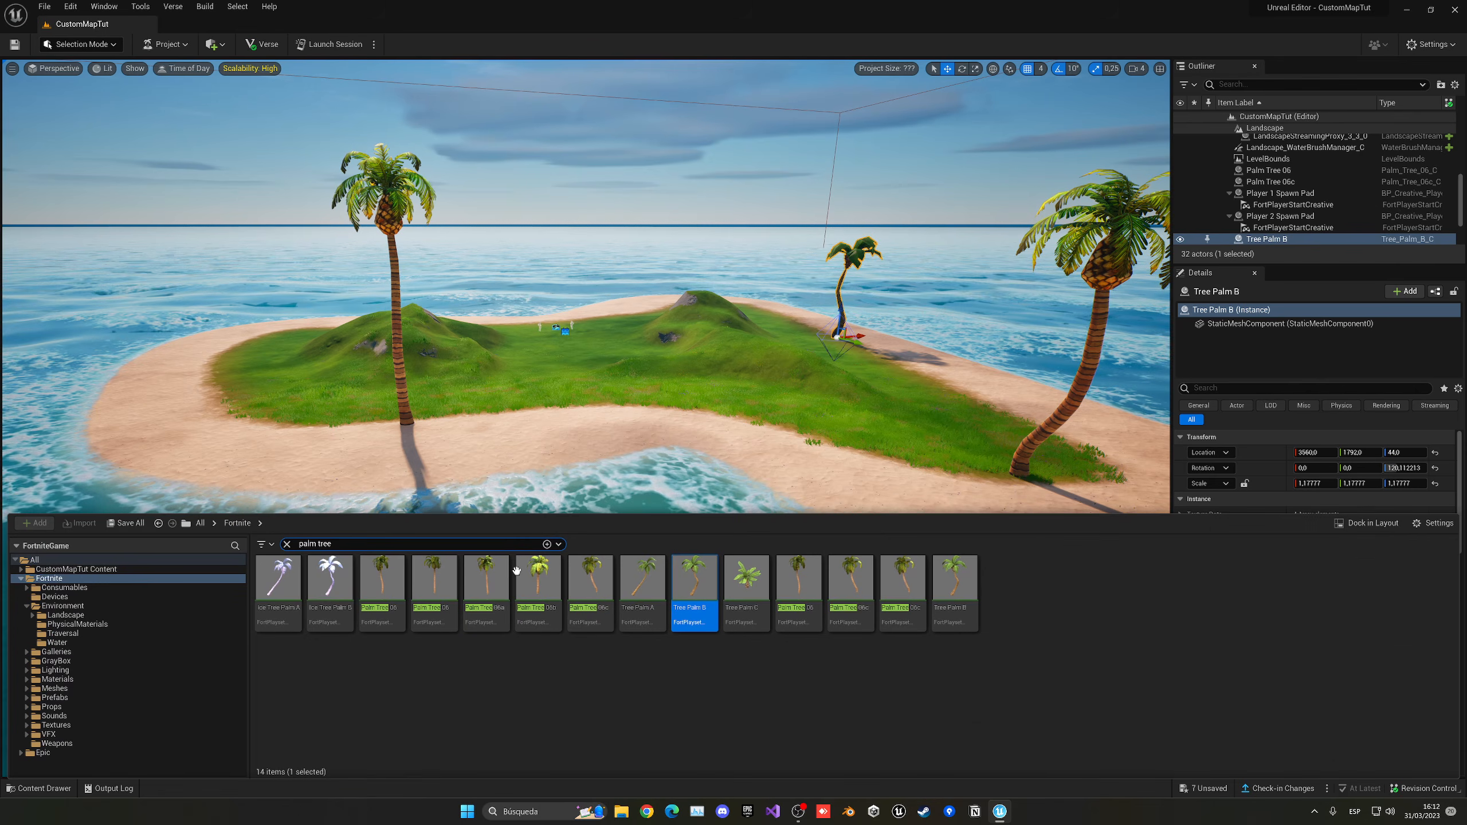
Step: Place a Tree Palm A on the far beach behind the hill and a Tree Palm C beside the upright palm on the near beach
left_click_drag(354, 347, 281, 338)
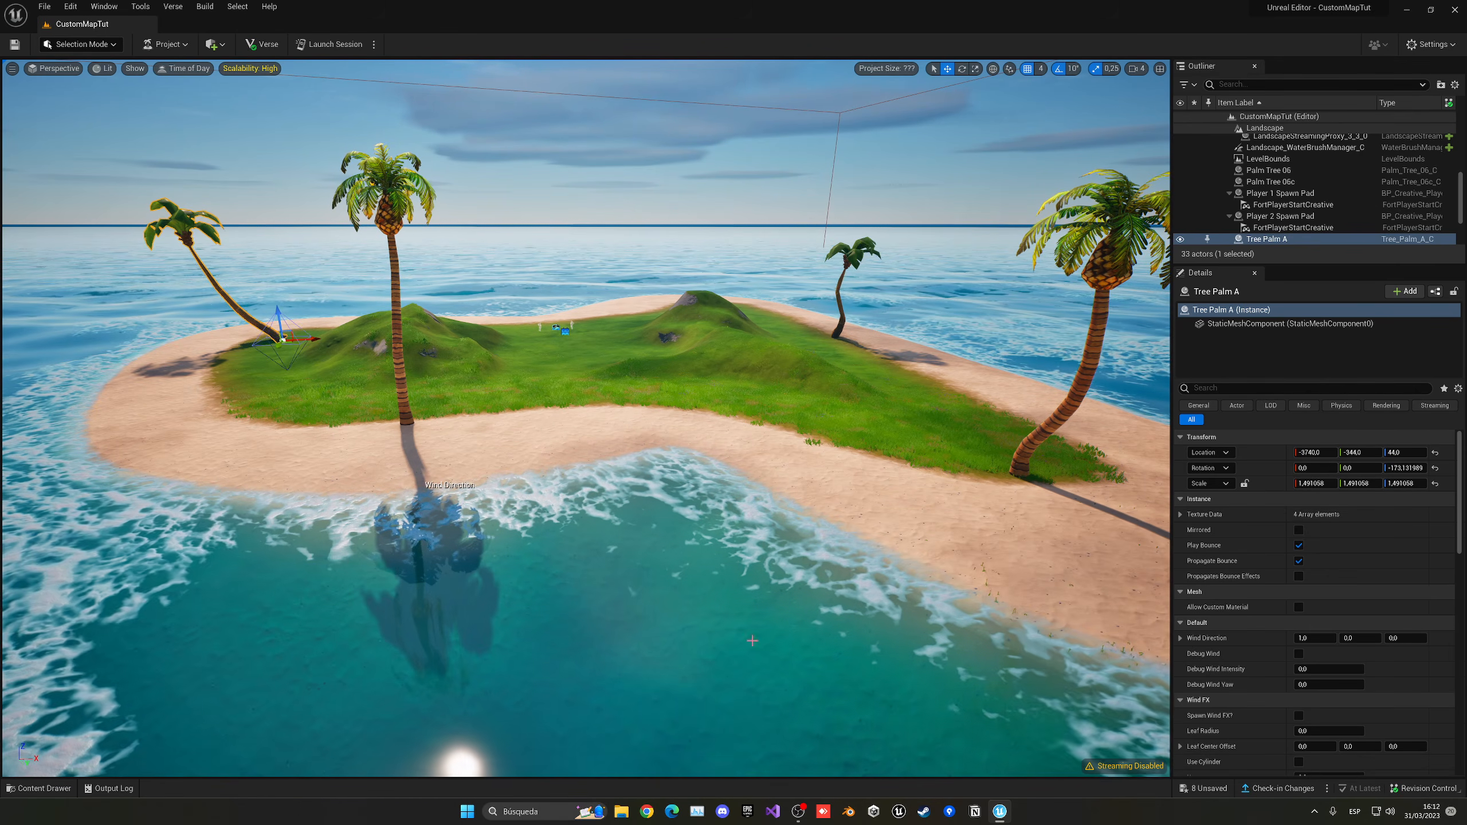
key("ctrl+space")
left_click_drag(745, 596, 455, 430)
Step: Place three more Tree Palm C props, one each beside the leaning near palm, the first Tree Palm A and the Tree Palm B
key("ctrl+space")
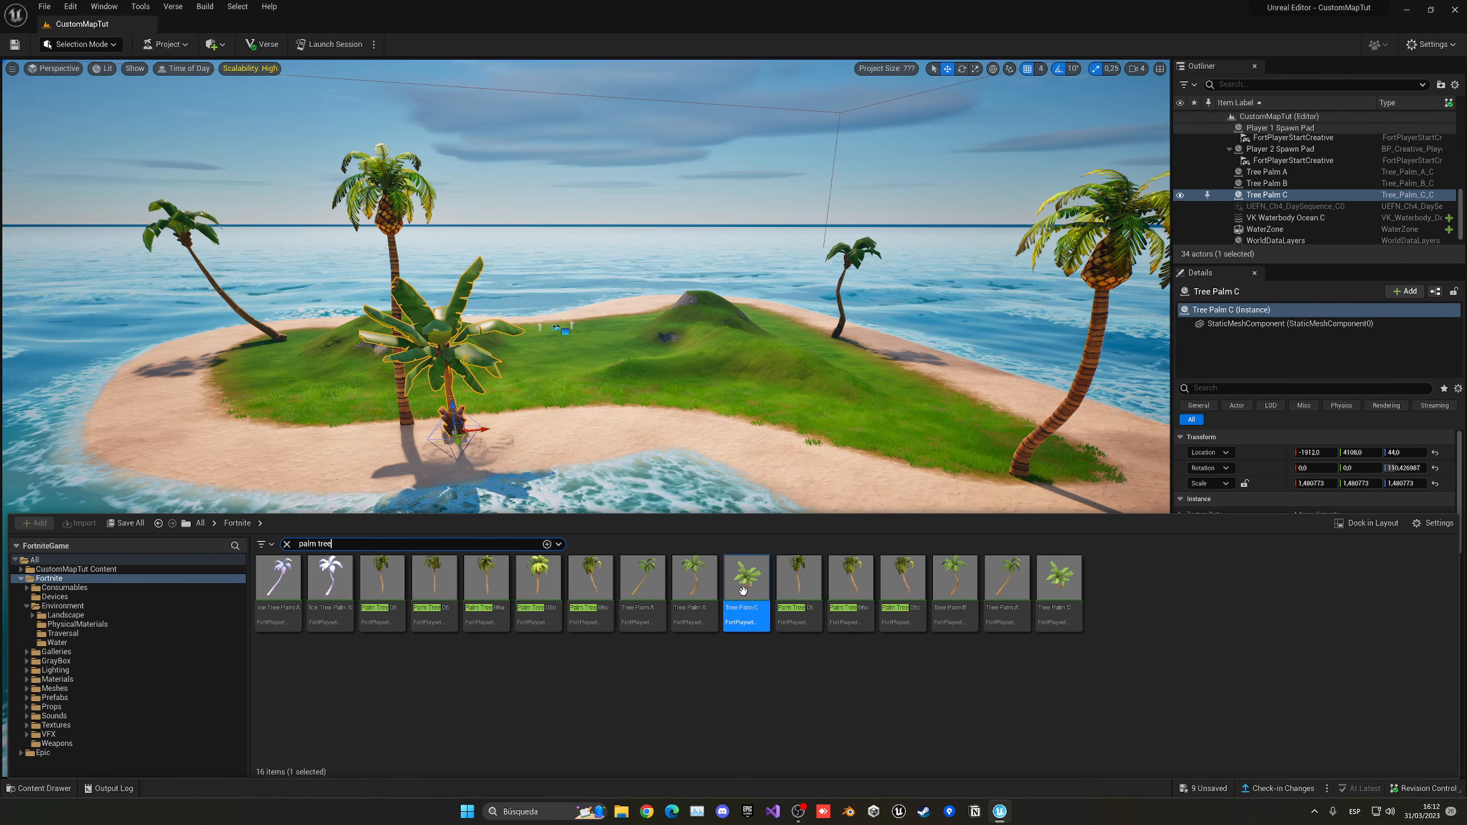
left_click_drag(744, 597, 956, 466)
key("ctrl+space")
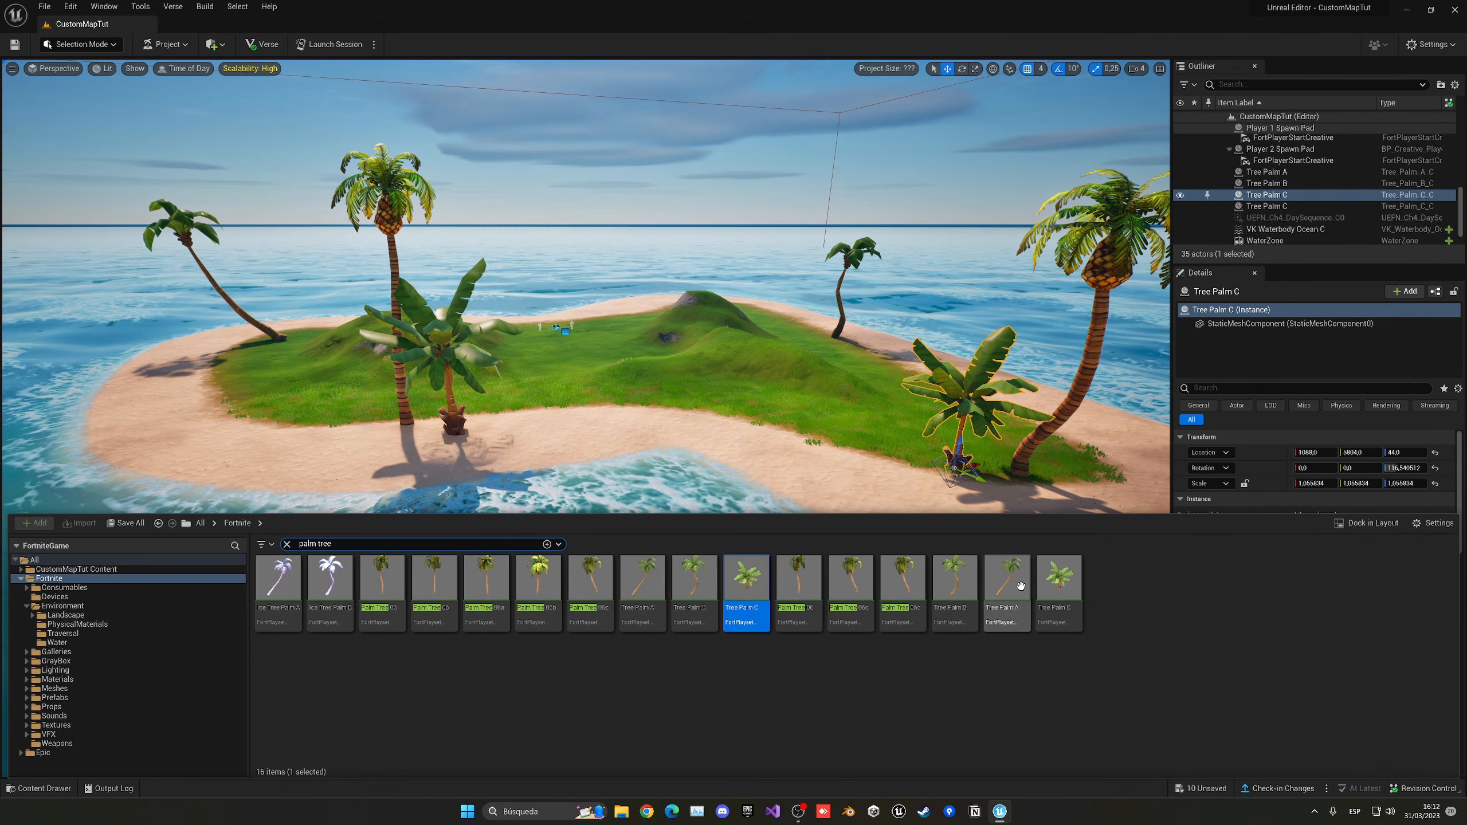
left_click_drag(745, 596, 252, 356)
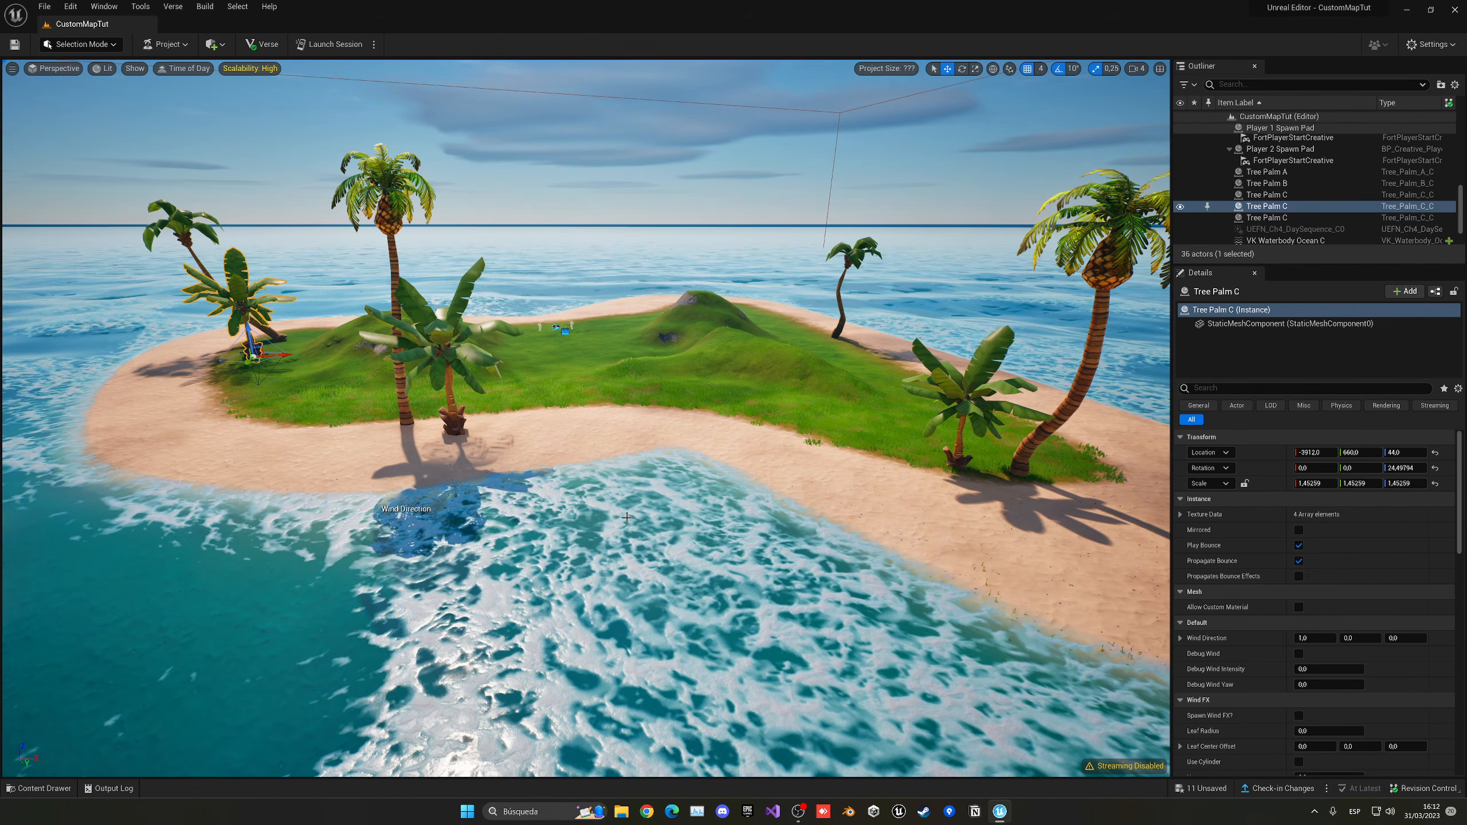
key("ctrl+space")
left_click_drag(745, 596, 790, 322)
right_click_drag(789, 322, 789, 375)
key("e")
key("w")
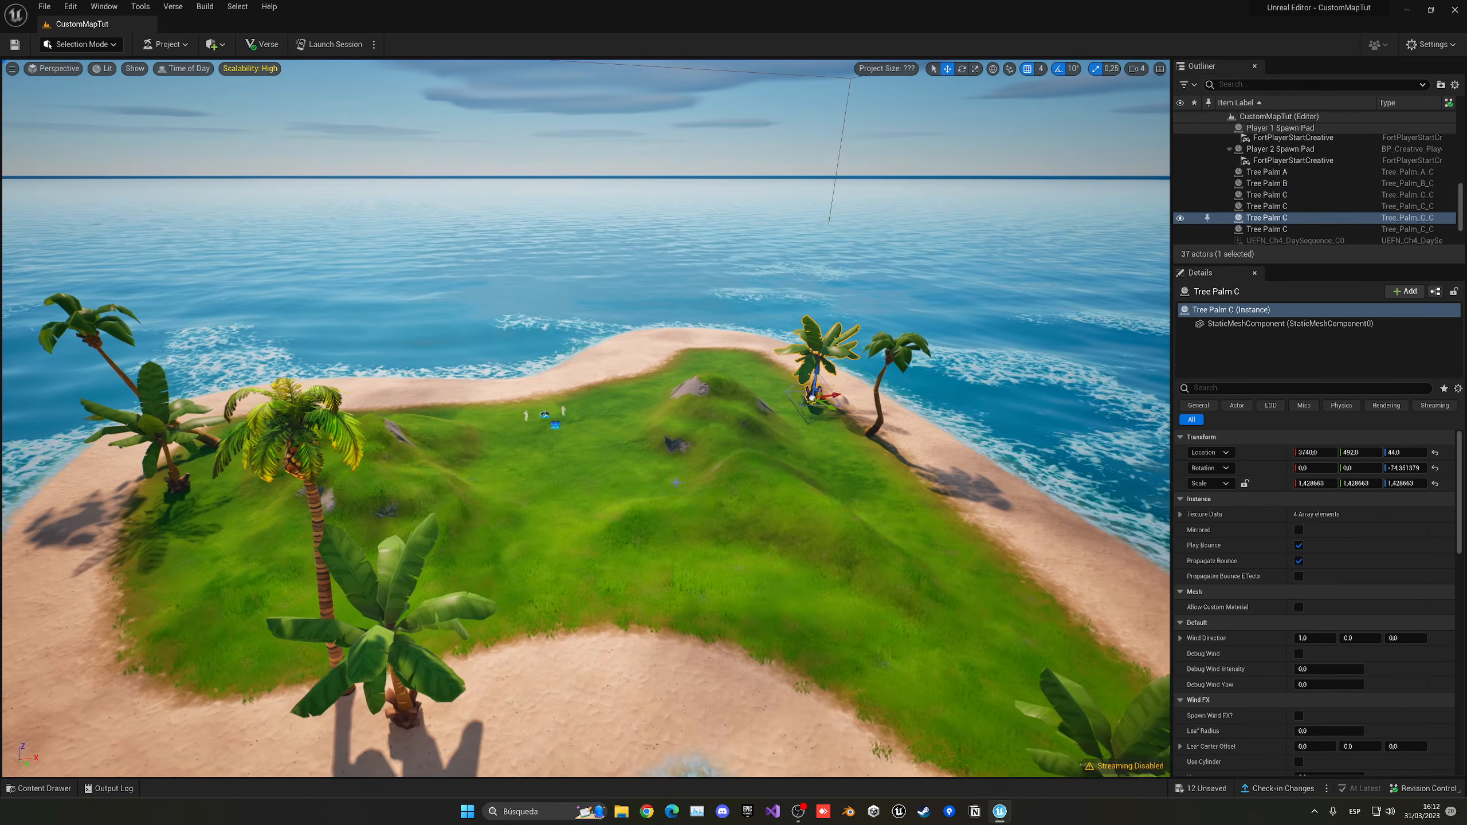
Step: Place a Palm Tree 06b and a second Tree Palm A together on the far shore beyond the player spawn pads
key("ctrl+space")
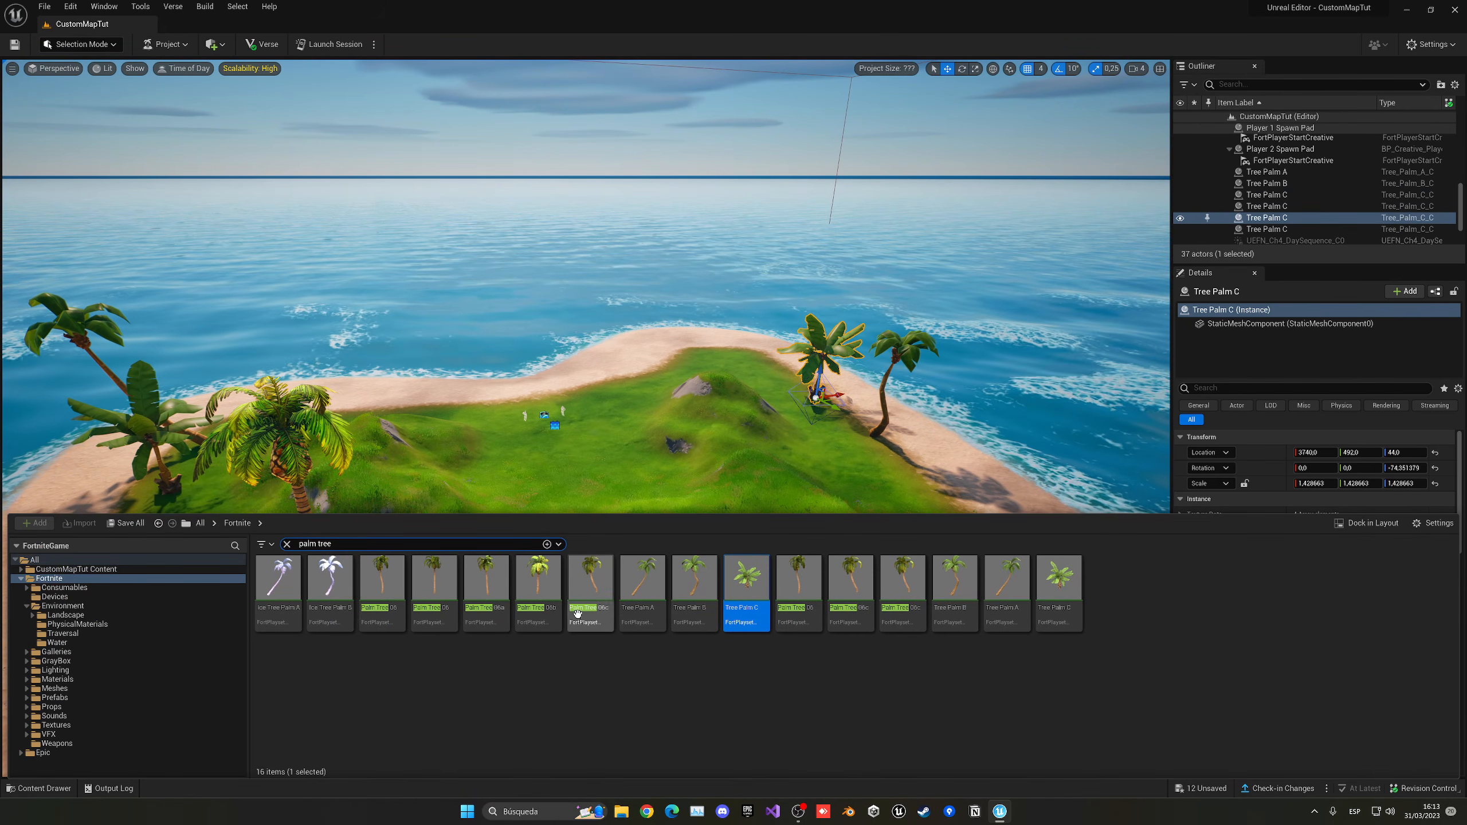
left_click_drag(537, 583, 627, 379)
key("ctrl+space")
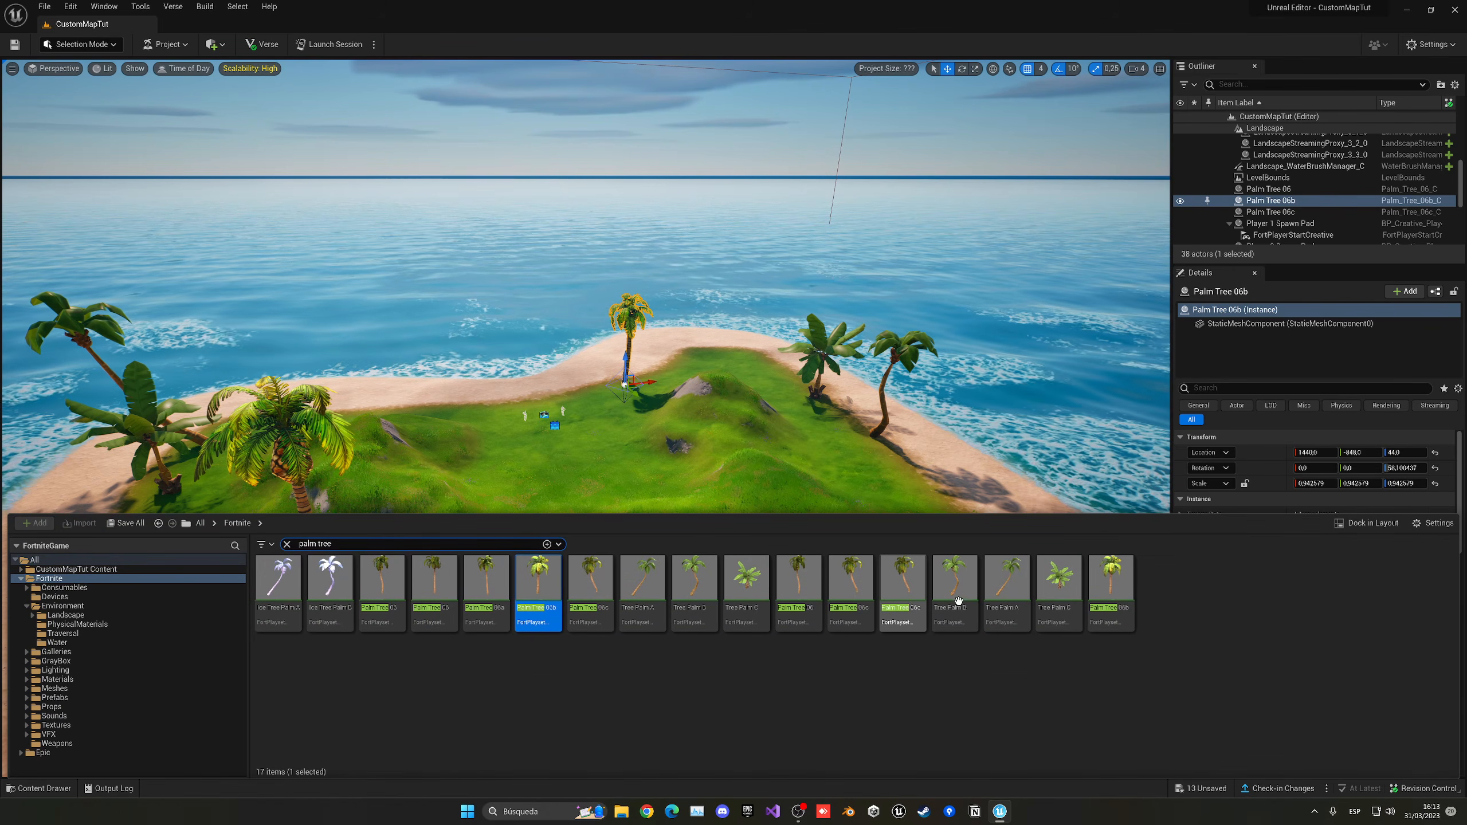
left_click_drag(1010, 589, 592, 389)
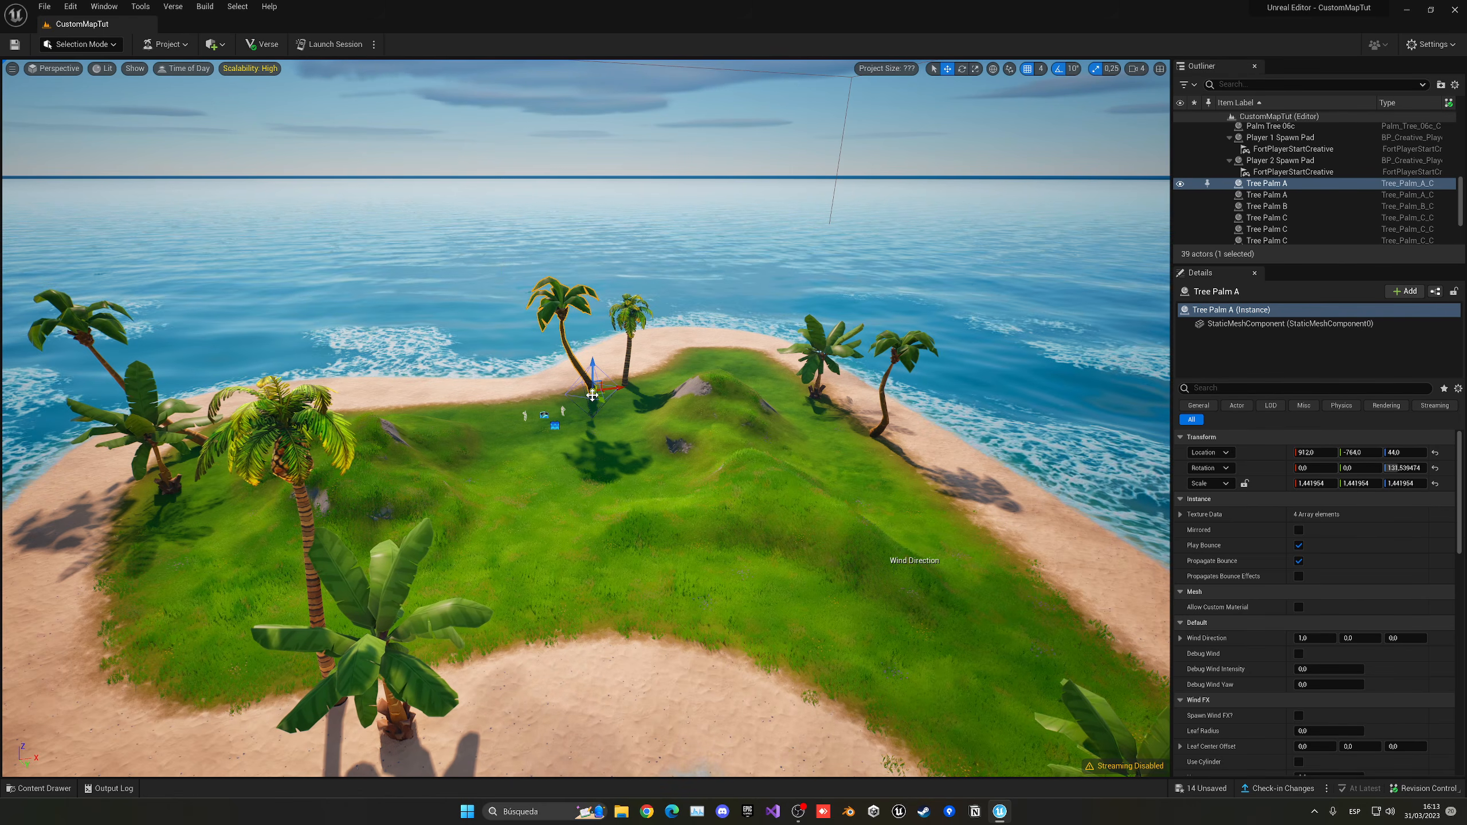
left_click_drag(592, 395, 534, 431)
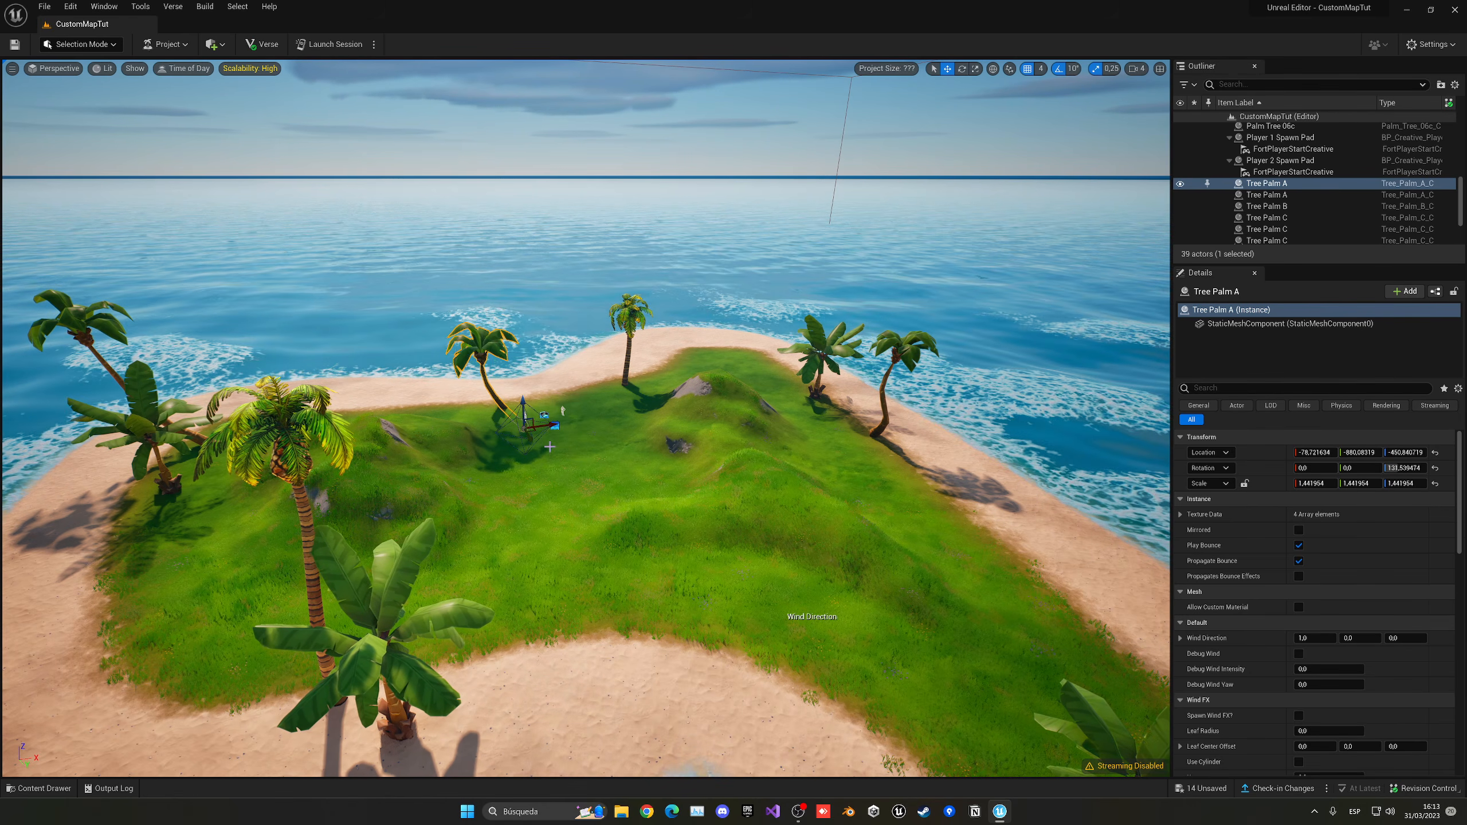
key("ctrl+z")
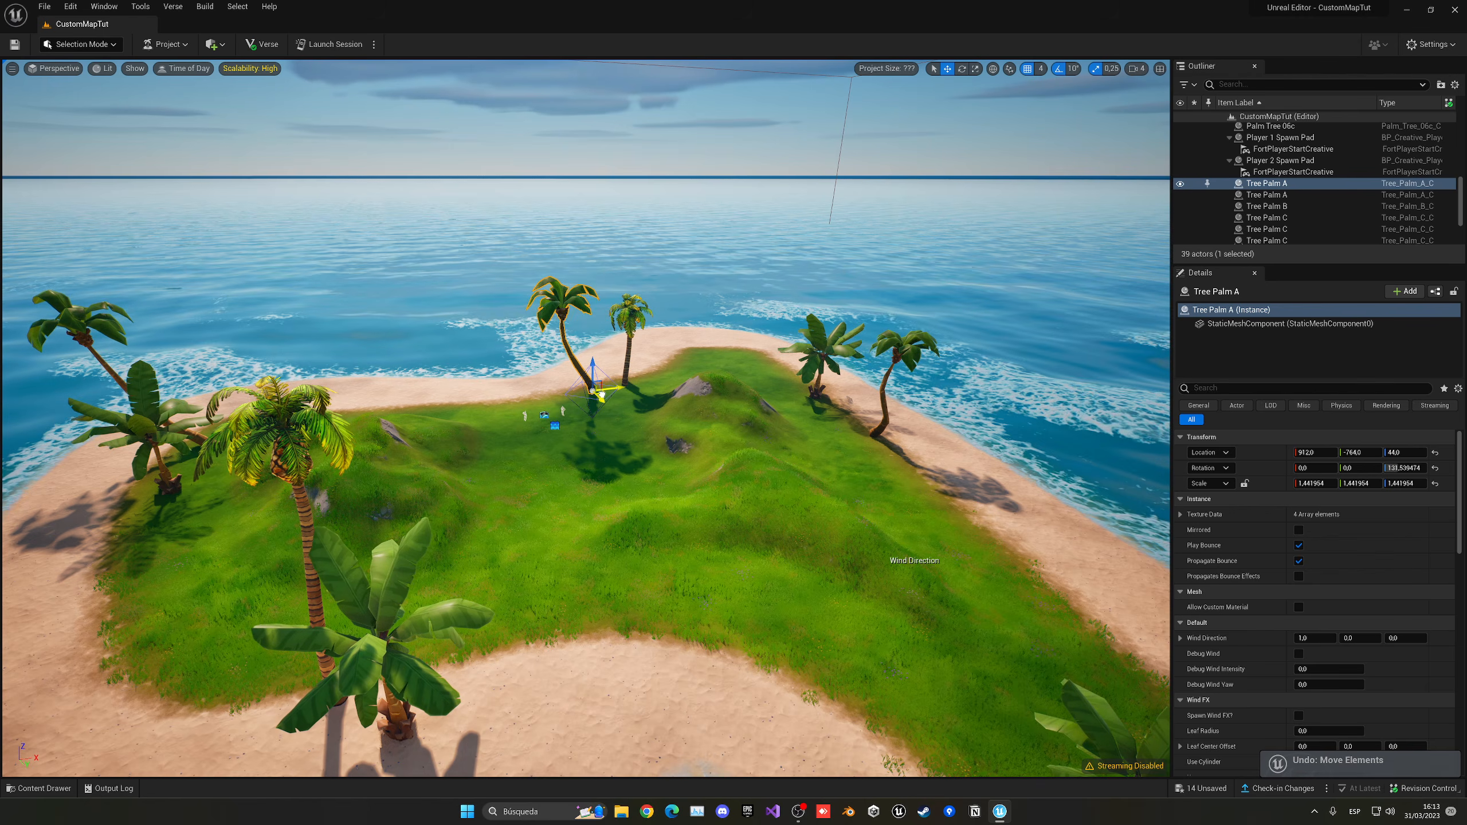
left_click_drag(601, 395, 564, 445)
key("ctrl+z")
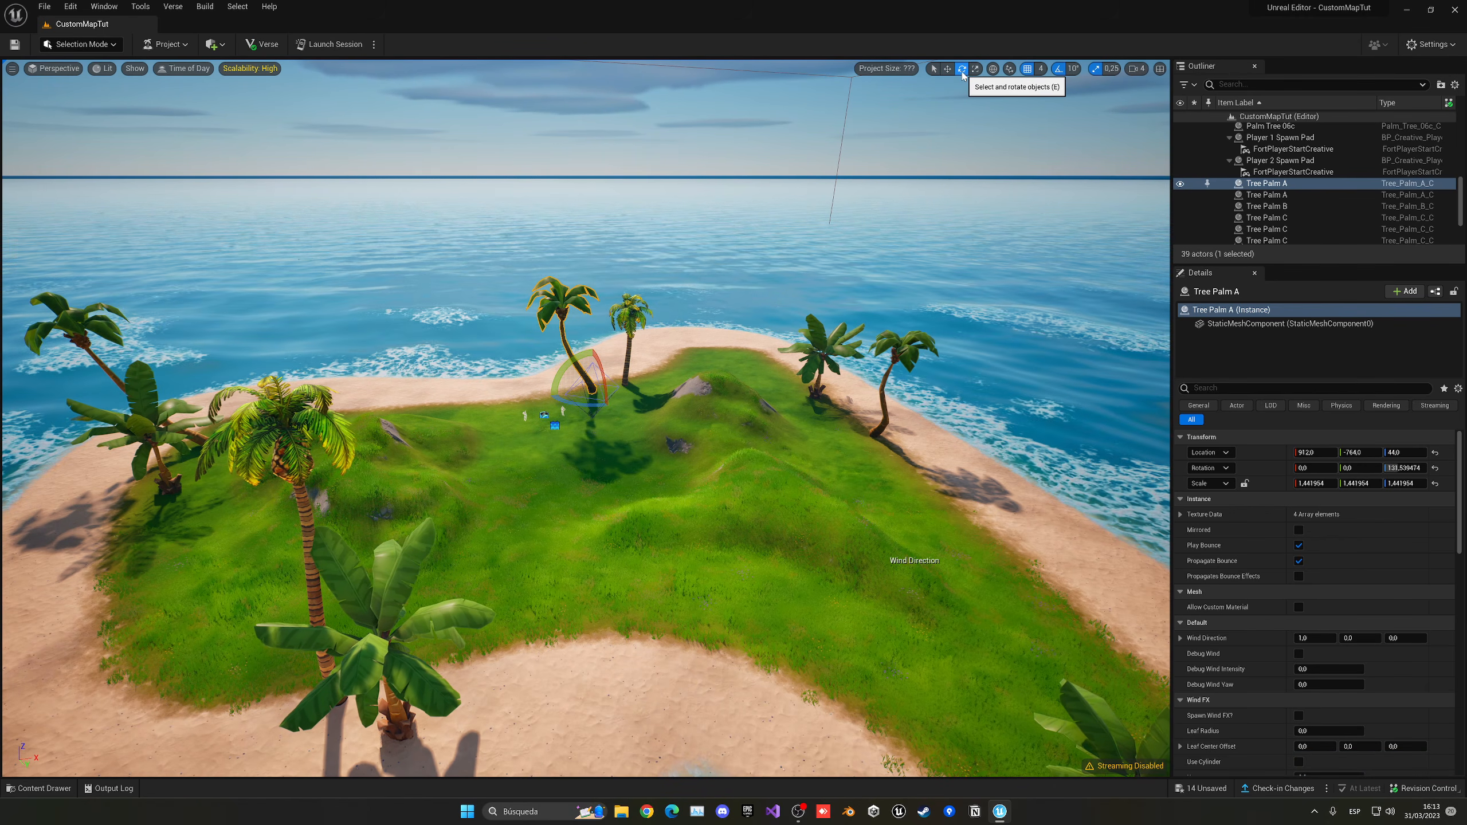
Step: Rotate the second Tree Palm A to lean away from the Palm Tree 06b and move it to 1268, -764, -24
mouse_move(636, 393)
left_mouse_down()
mouse_move(631, 406)
mouse_move(641, 388)
left_mouse_up()
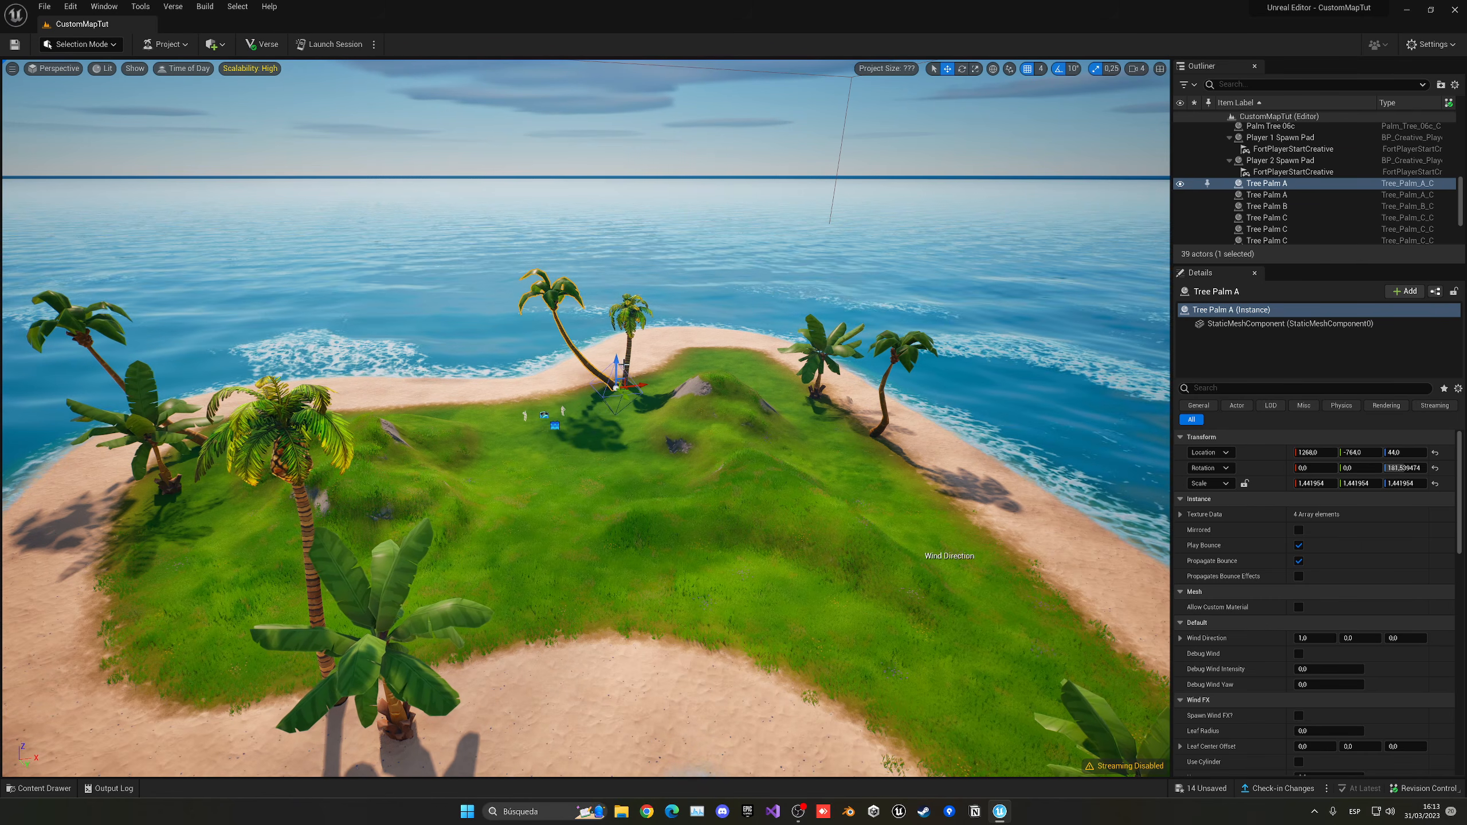
right_click_drag(618, 378, 510, 418)
key("w")
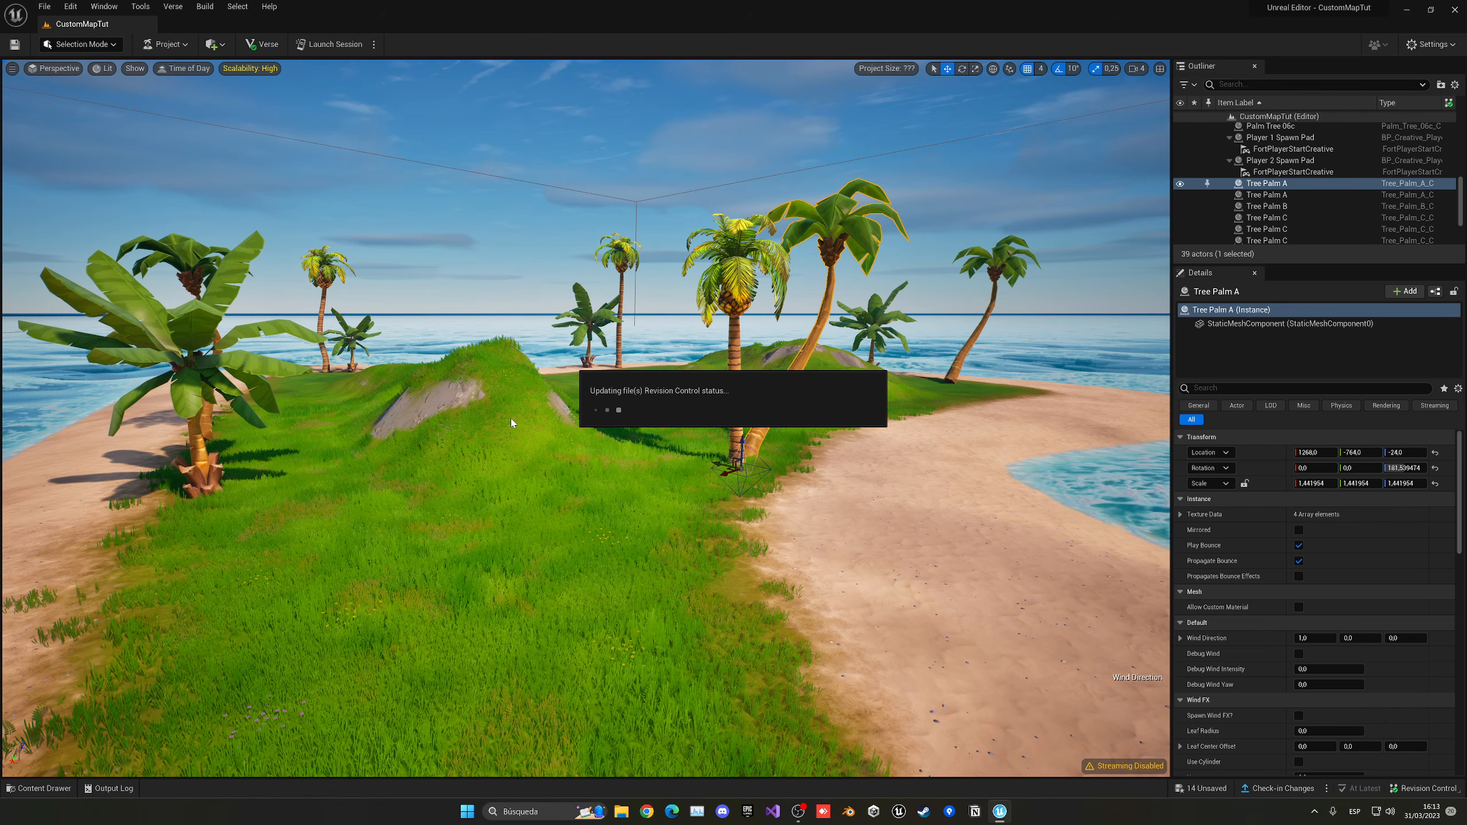
Step: Search the Fortnite content folder for "bush"
key("ctrl+space")
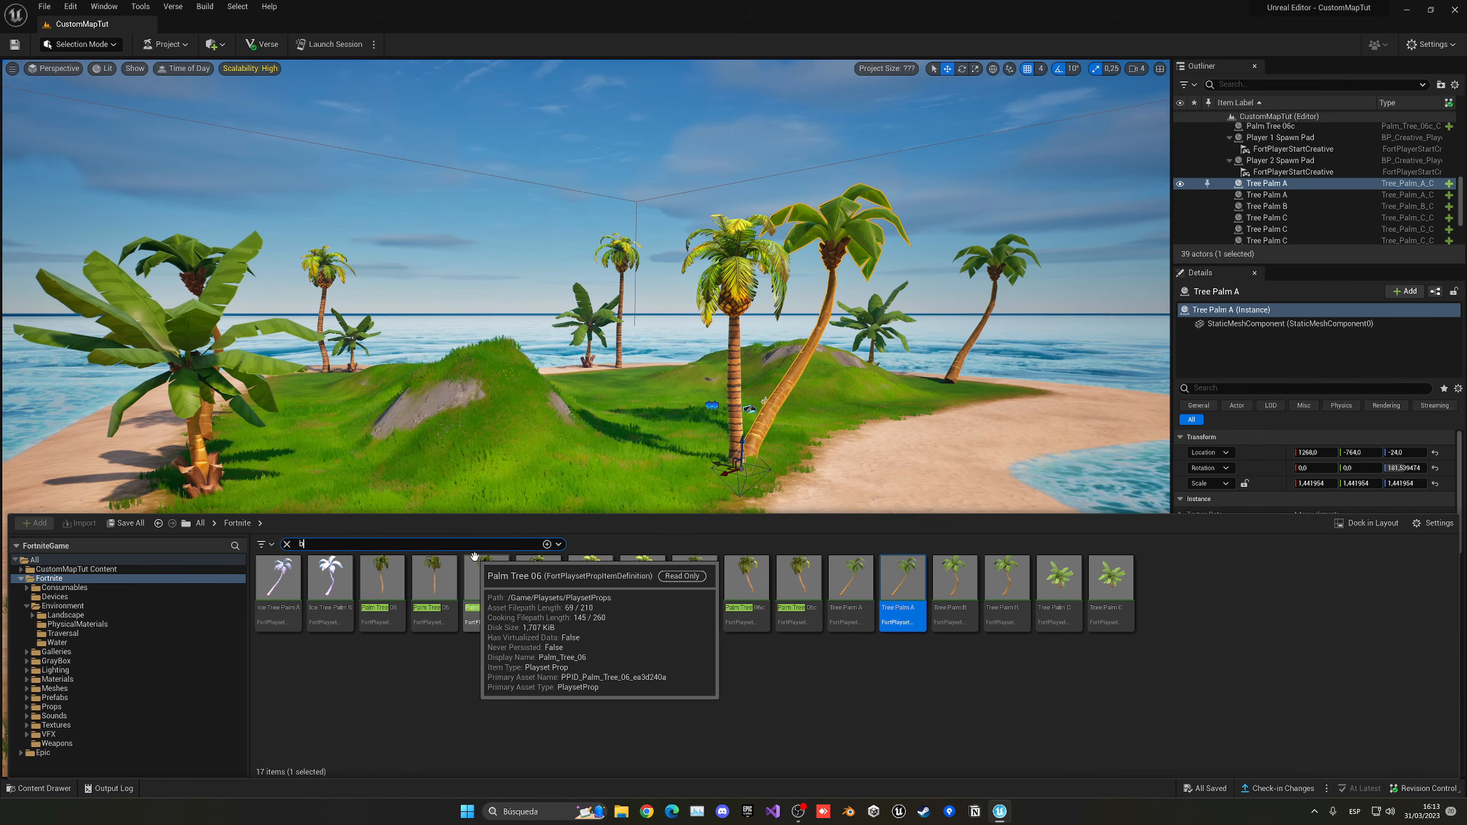
type("shes")
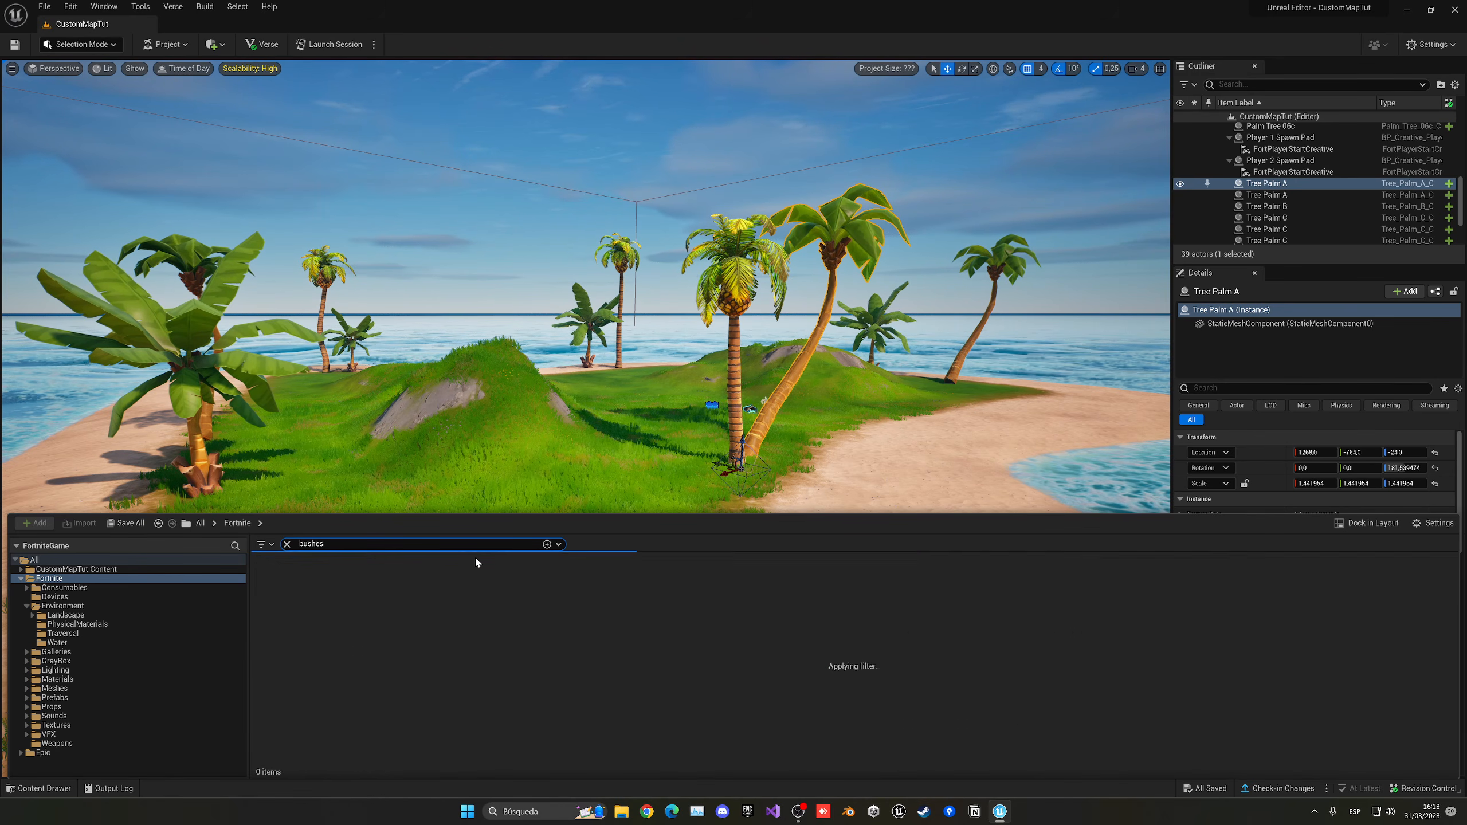
key("BackSpace")
key("BackSpace")
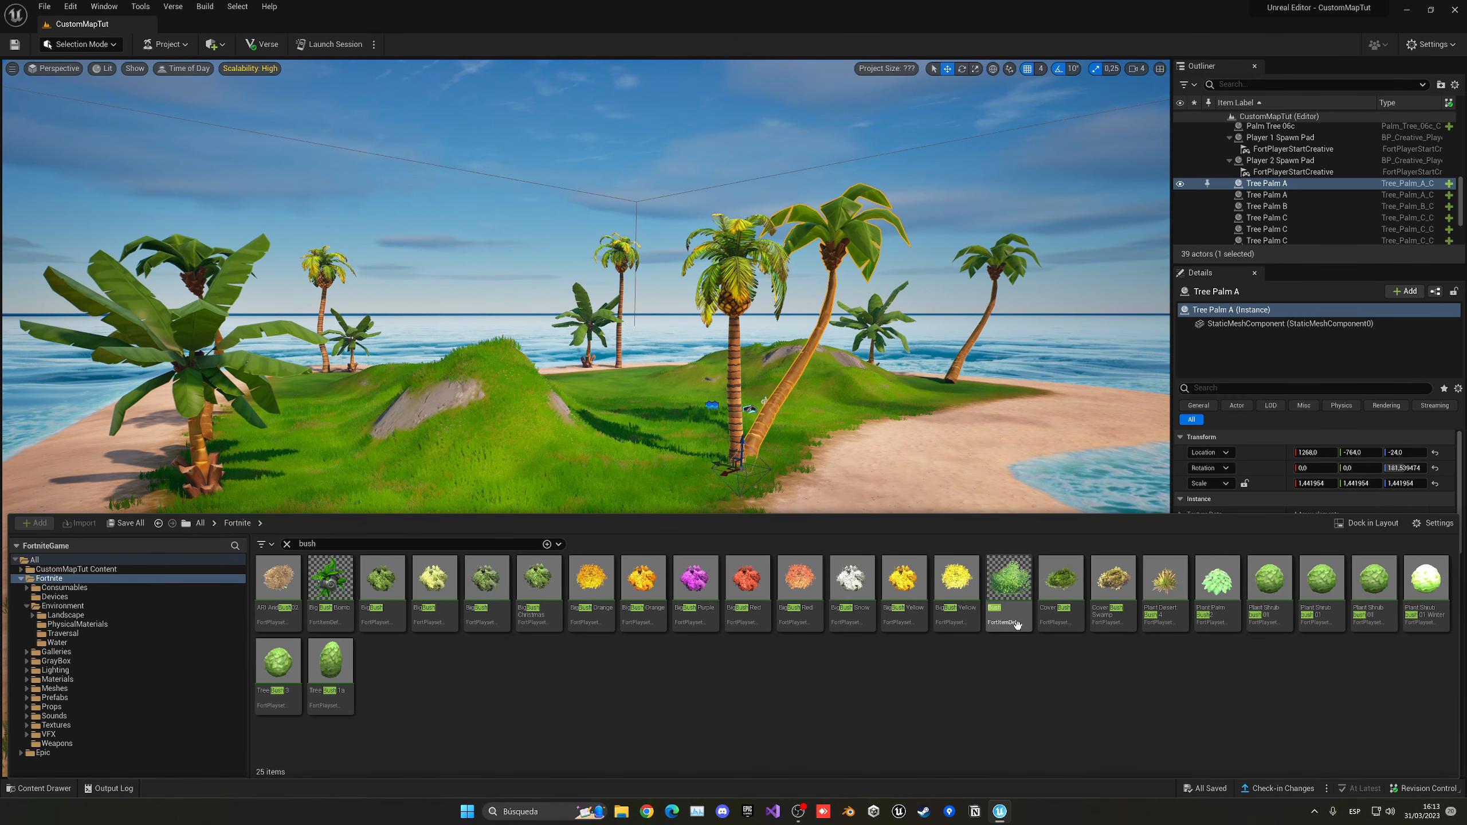
Step: Place a Cover Bush at the base of the two palms on the far shore and scale it uniformly to 2.25
left_click_drag(1061, 581, 710, 494)
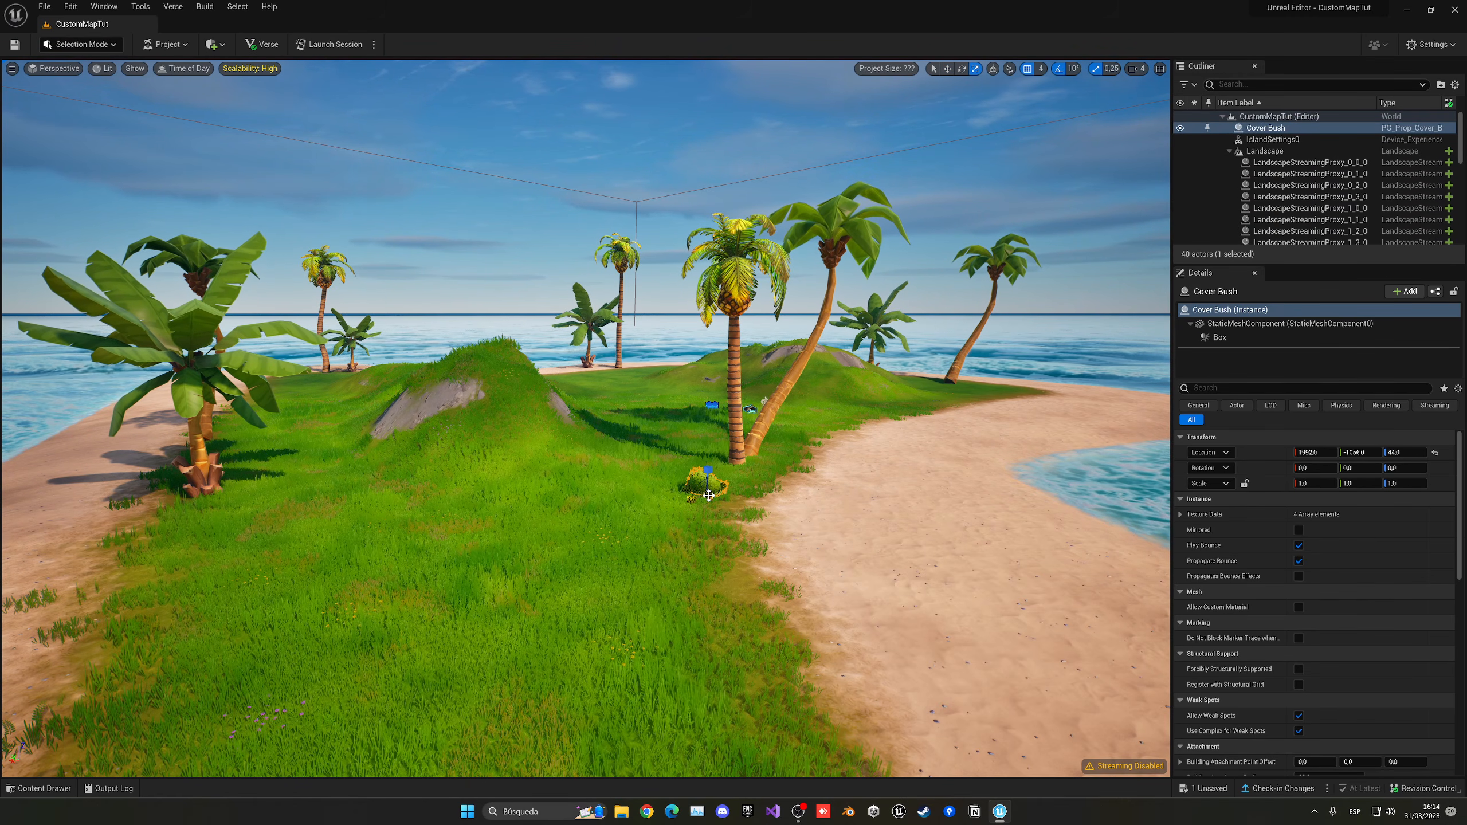
left_click_drag(707, 489, 762, 445)
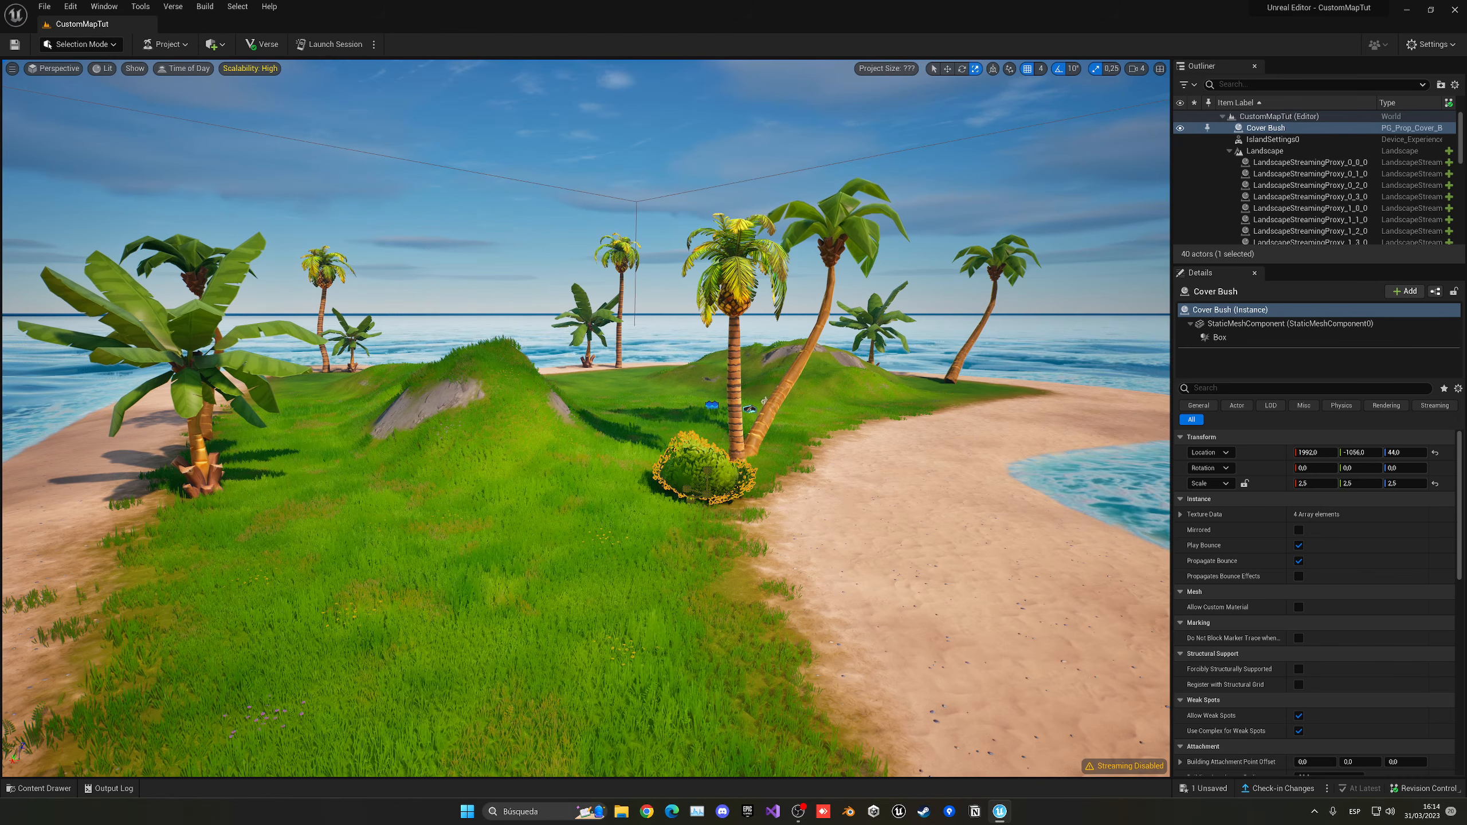
left_click_drag(692, 499, 765, 471)
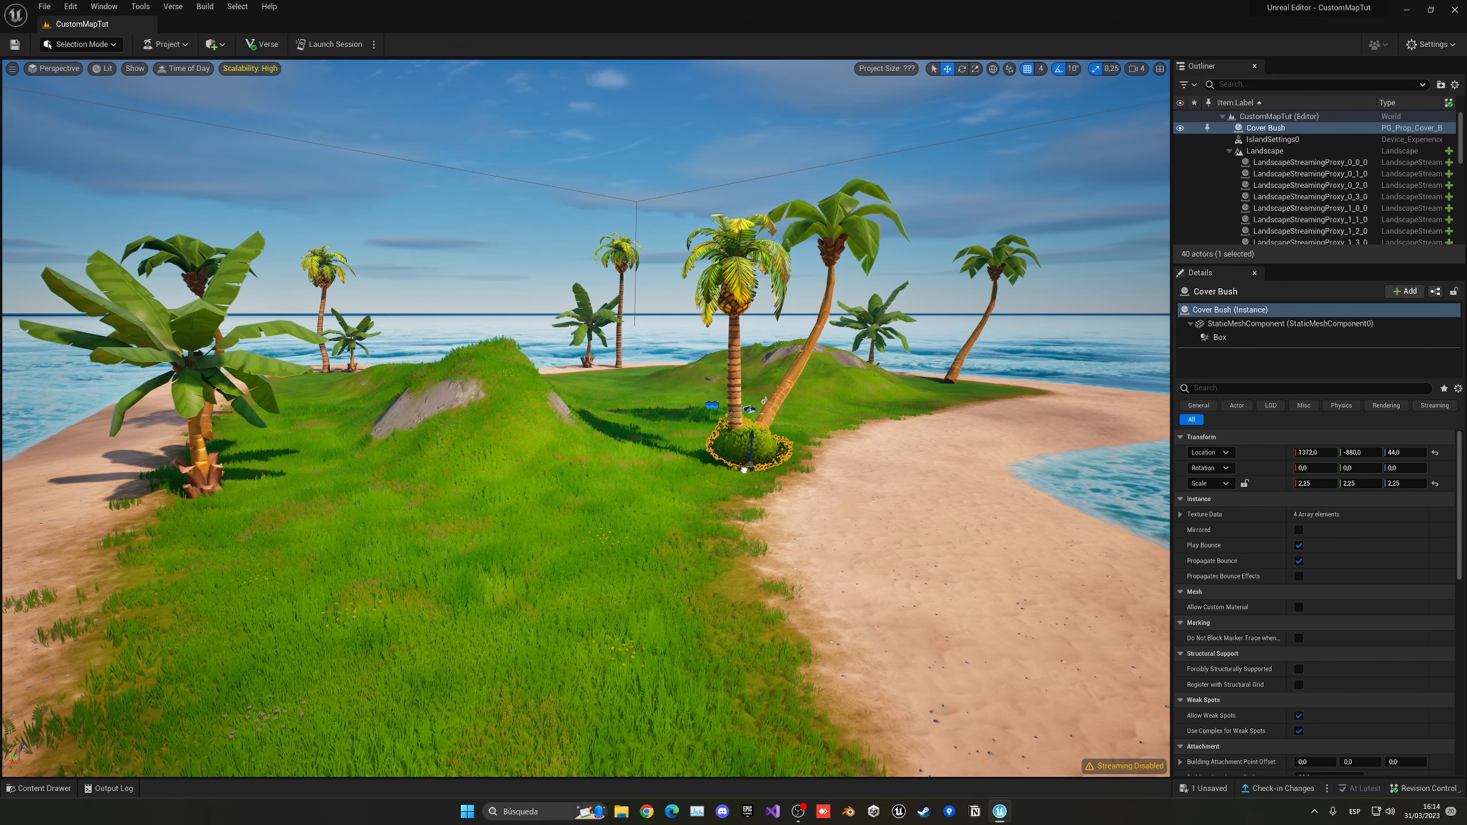
Step: Place a BigBush at the base of the leaning palm and banana-leaf palm on the near beach and scale it uniformly to 0.5
key("a")
right_click_drag(754, 448, 809, 430)
key("w")
mouse_move(528, 496)
right_mouse_down()
mouse_move(508, 494)
mouse_move(578, 508)
mouse_move(529, 496)
right_mouse_up()
key("ctrl+space")
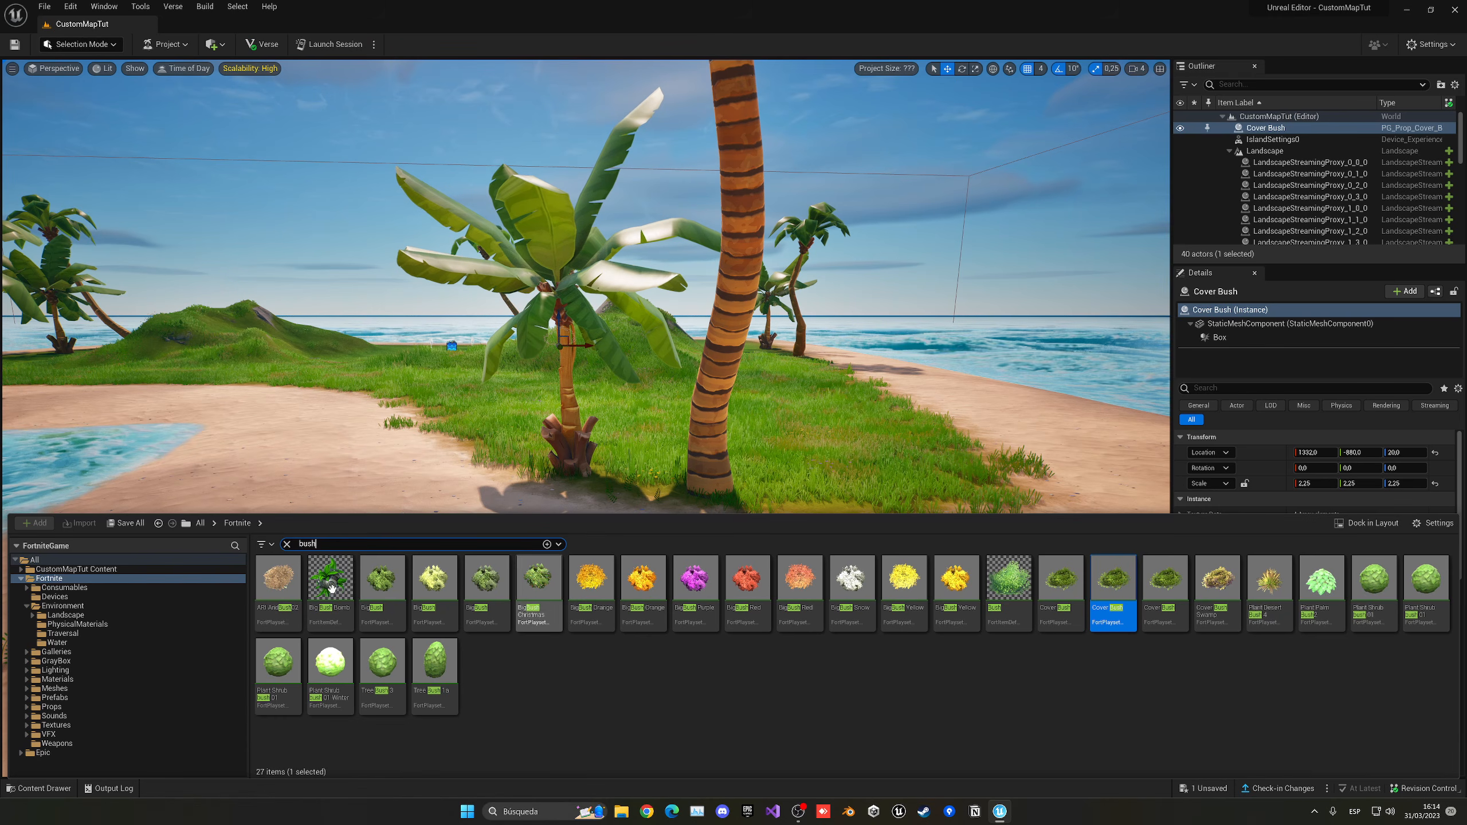
left_click_drag(381, 578, 633, 480)
right_click_drag(618, 450, 618, 462)
key("s")
key("r")
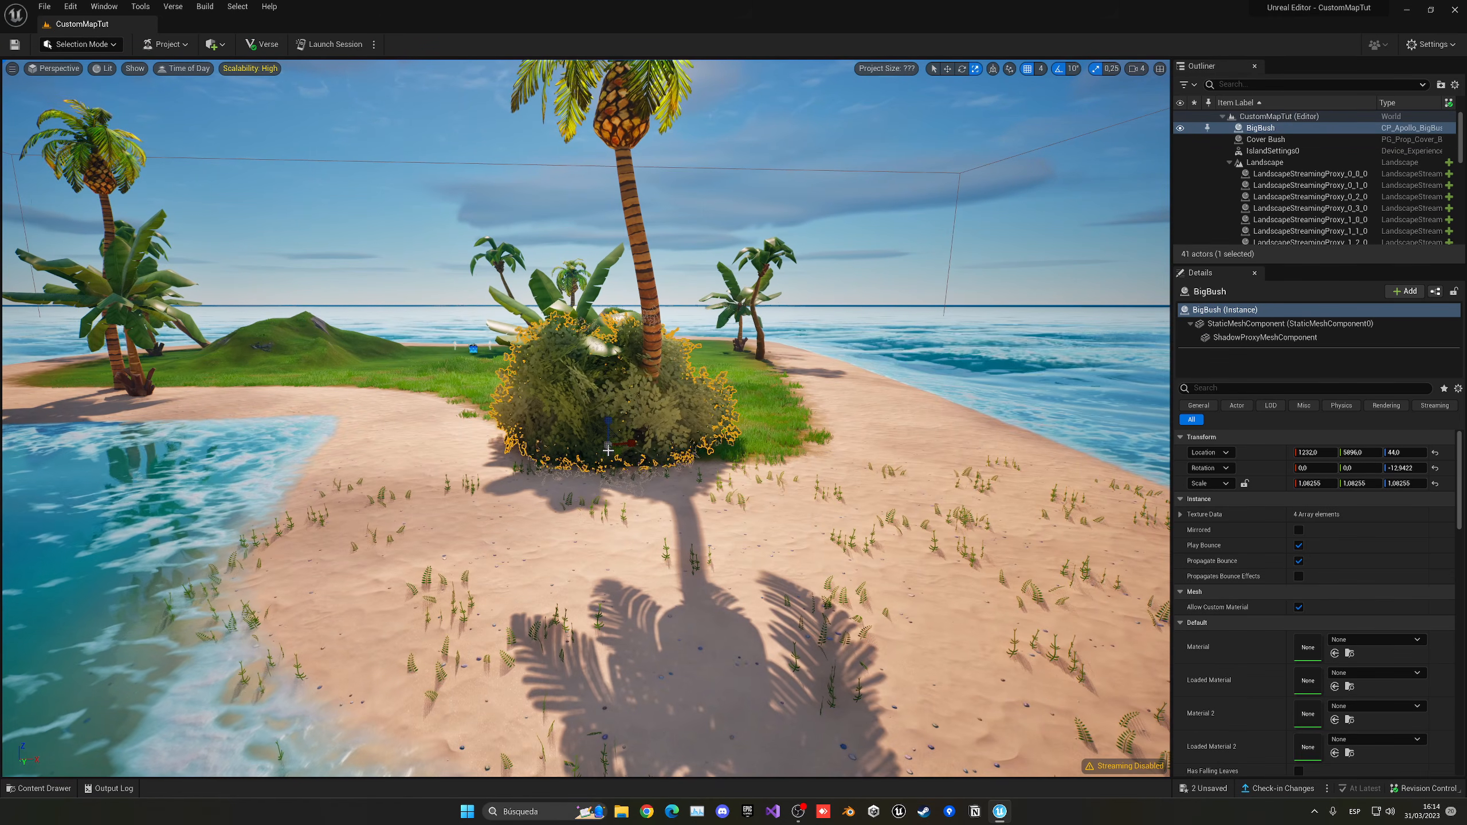
left_click_drag(607, 445, 590, 456)
key("w")
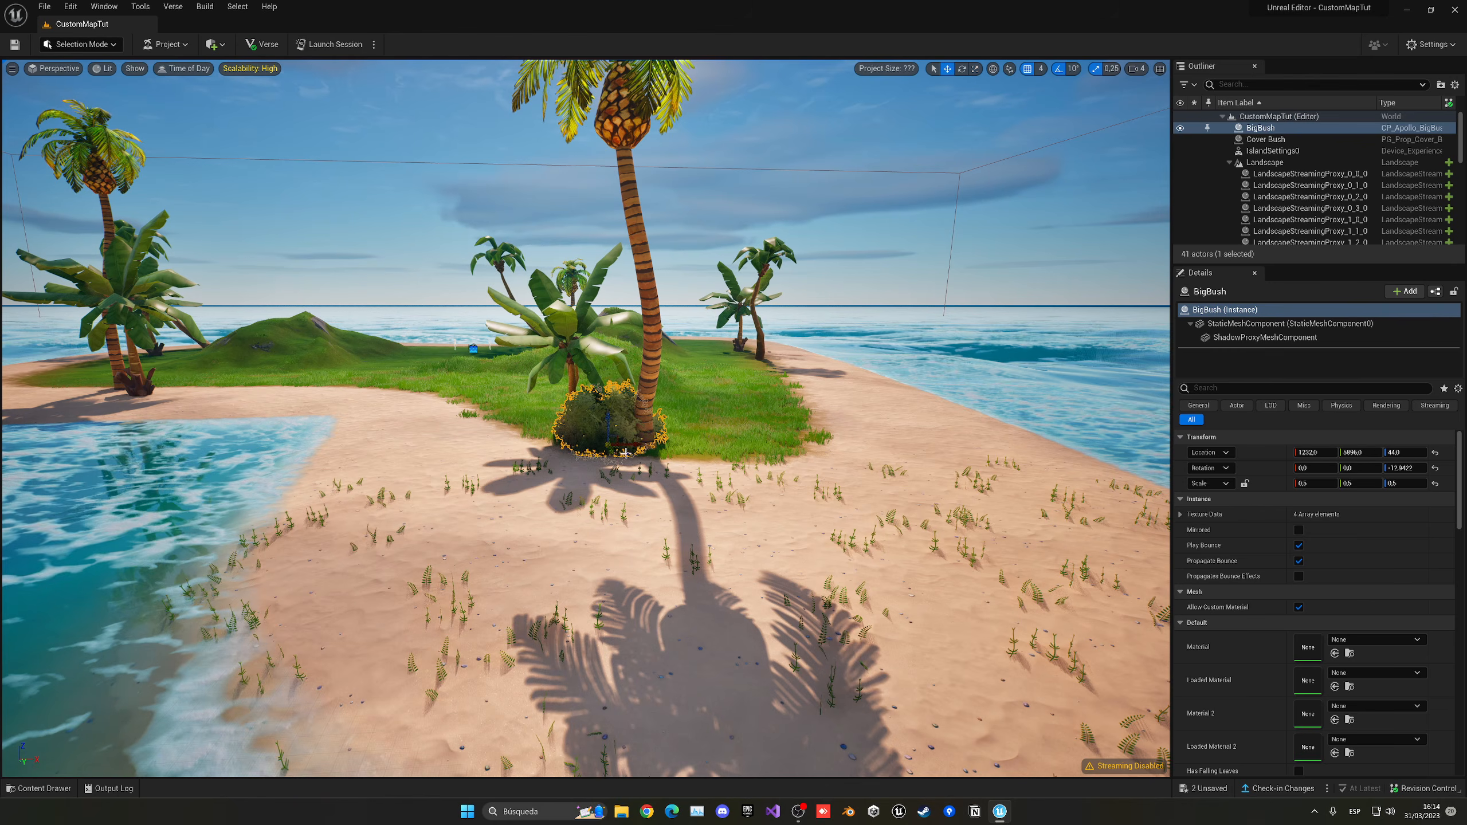
Step: Place a Cover Bush between the upright palm and Tree Palm C on the near beach, scaled uniformly to 2.5
key("a")
right_click_drag(628, 454, 713, 463)
mouse_move(520, 434)
right_mouse_down()
mouse_move(439, 399)
mouse_move(521, 435)
right_mouse_up()
key("w")
key("a")
key("ctrl+space")
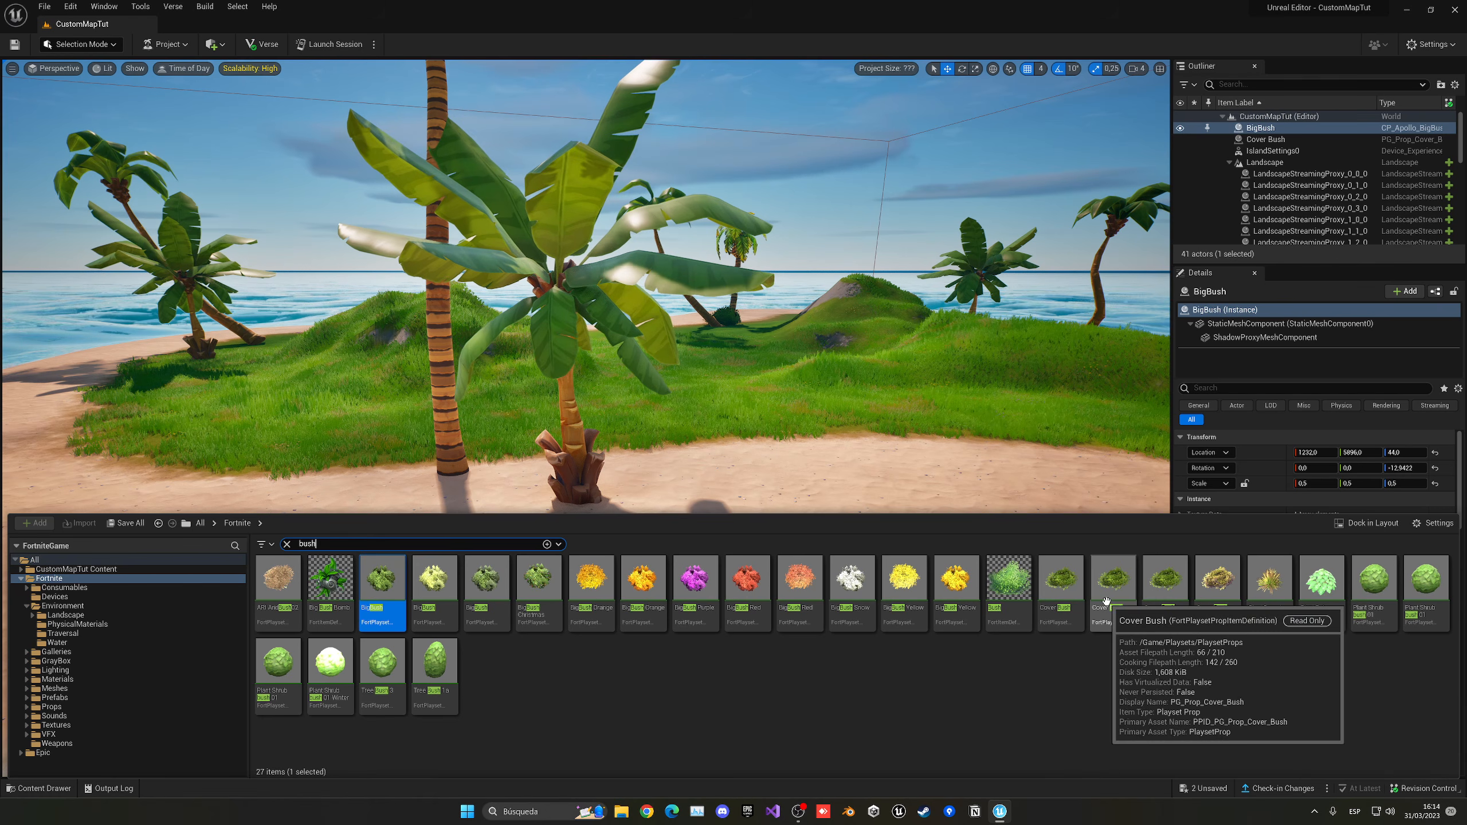
left_click_drag(1112, 581, 532, 470)
key("r")
key("w")
Step: Place another Cover Bush between the first Tree Palm A and its neighbouring Tree Palm C, scaled uniformly to 2.0
right_click_drag(532, 469, 585, 480)
key("ctrl+space")
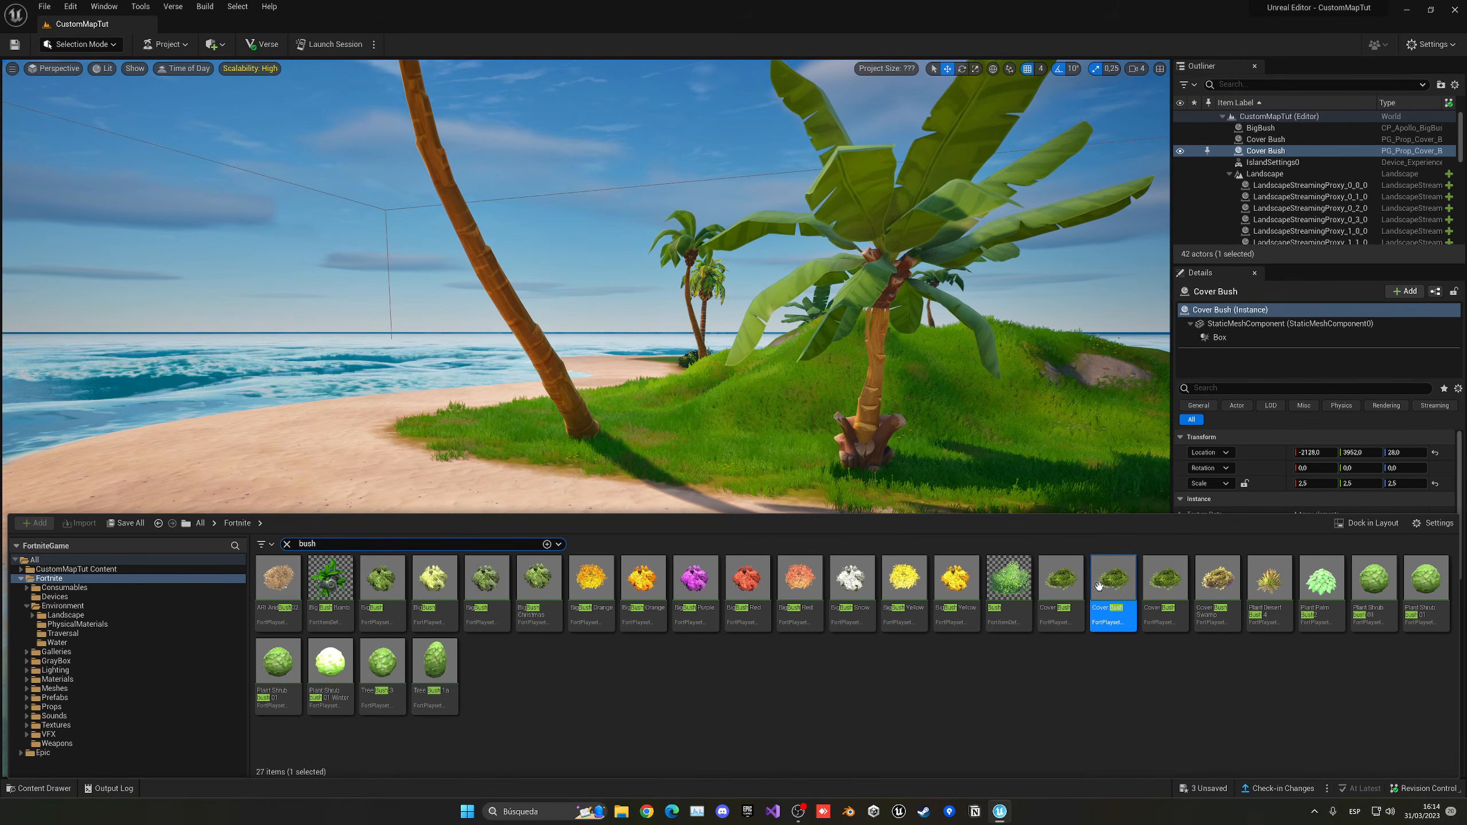
left_click_drag(1098, 587, 706, 452)
key("w")
Step: Browse the Fortnite Props folder and its Lighthouse subfolder for building pieces
right_click_drag(707, 457, 981, 460)
key("ctrl+space")
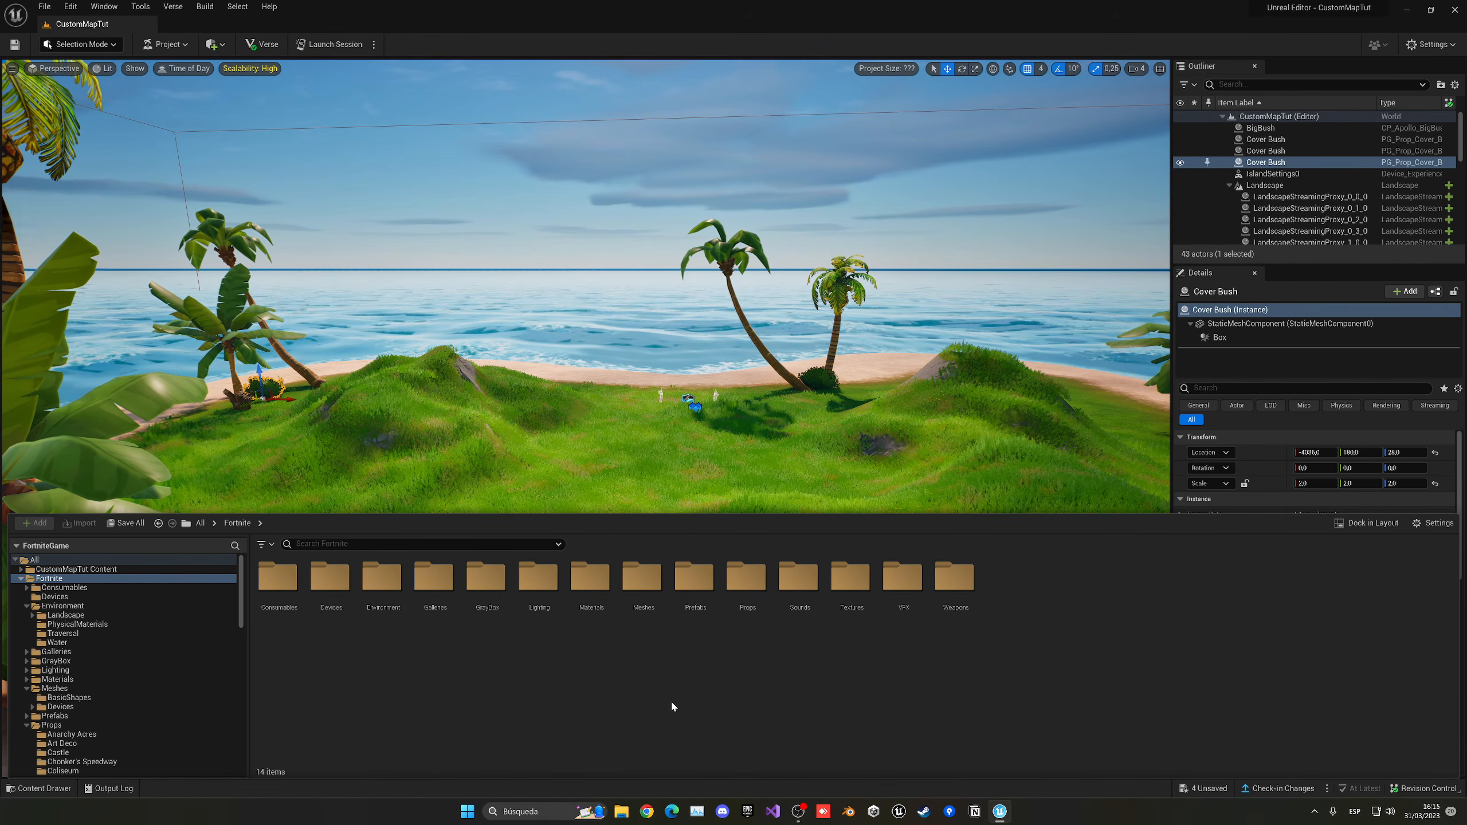
double_click(761, 599)
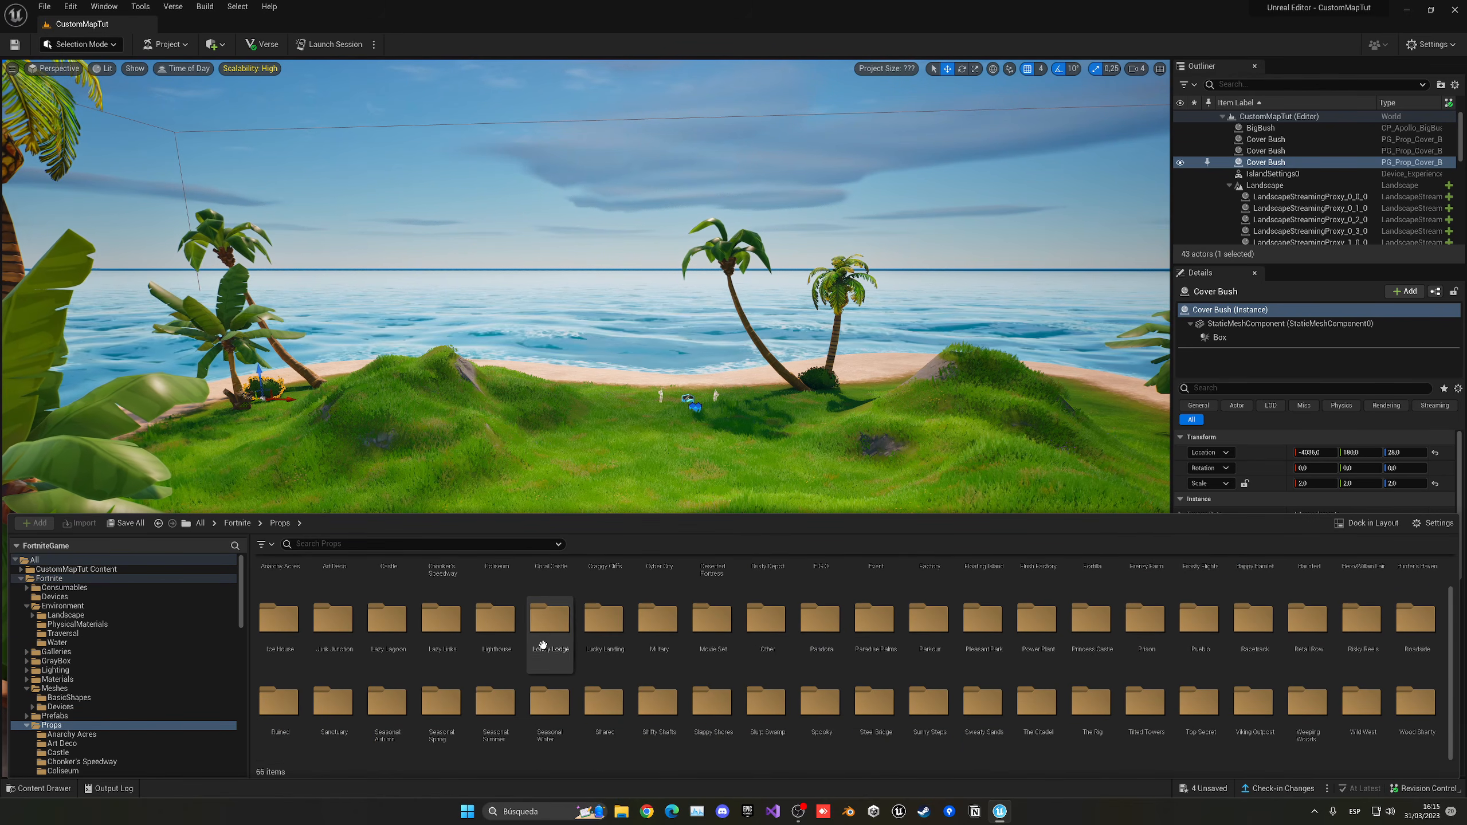
double_click(498, 635)
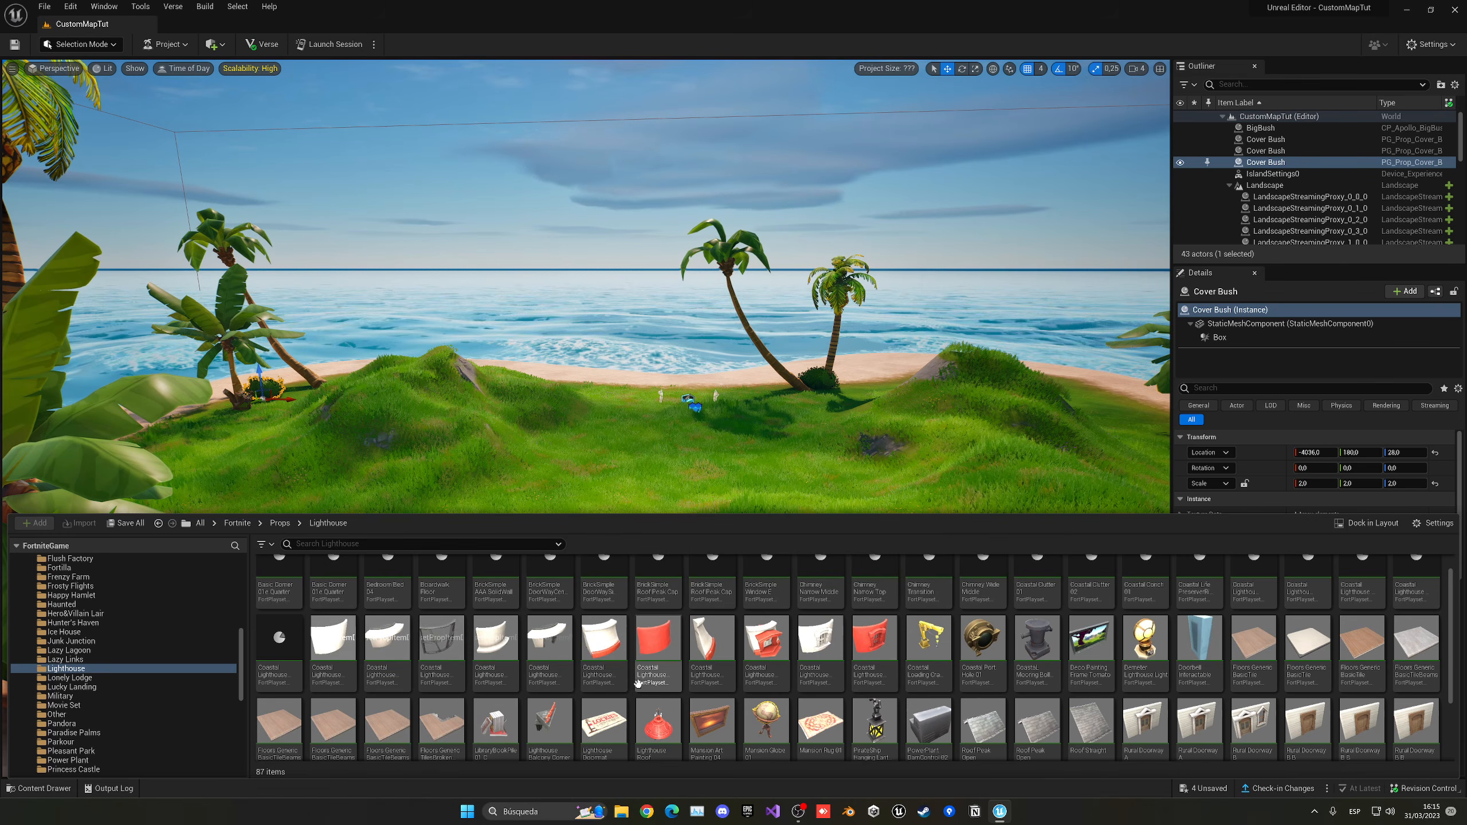
scroll(705, 659, "up", 1)
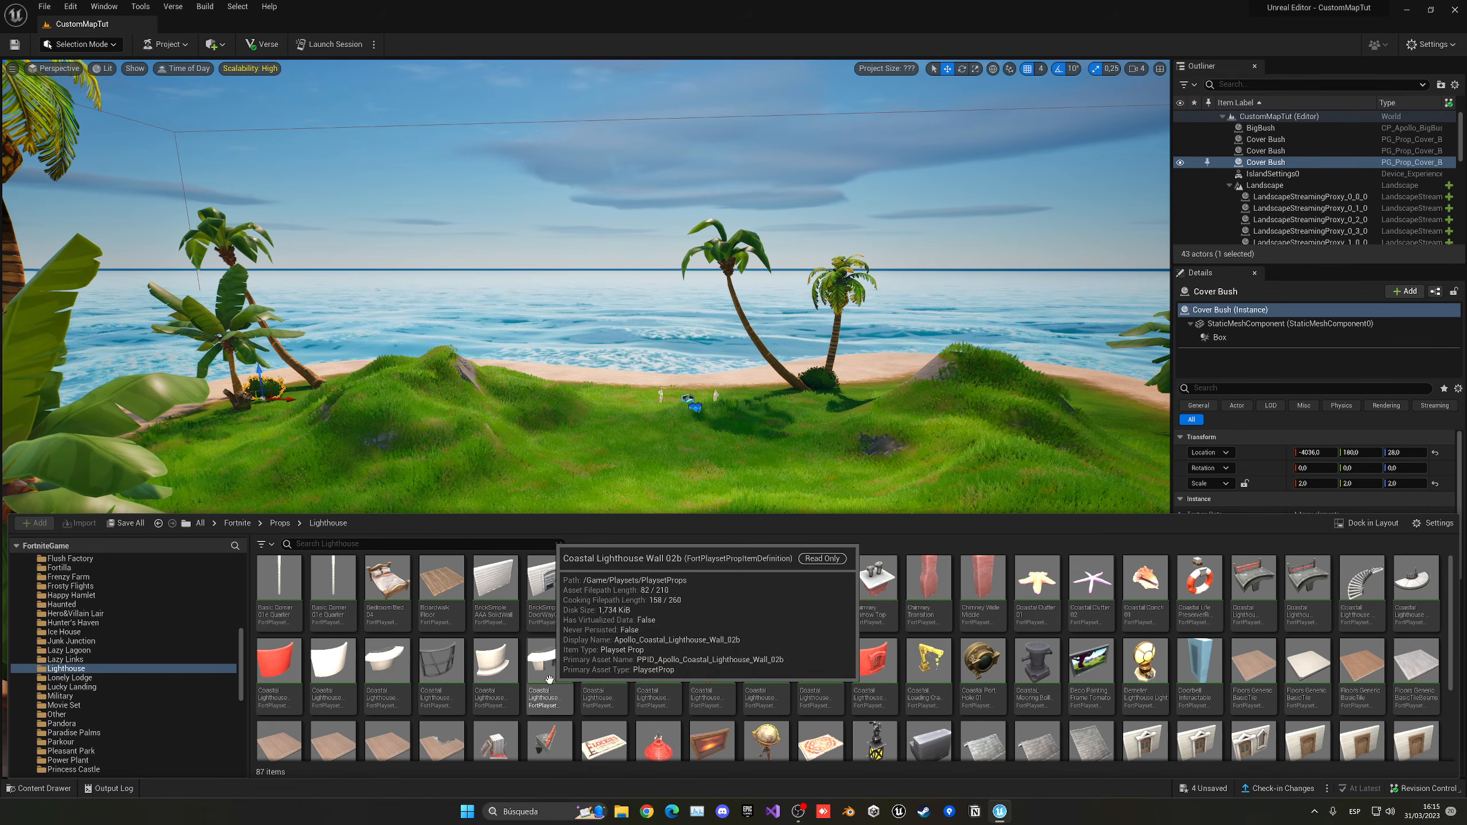
left_click(280, 523)
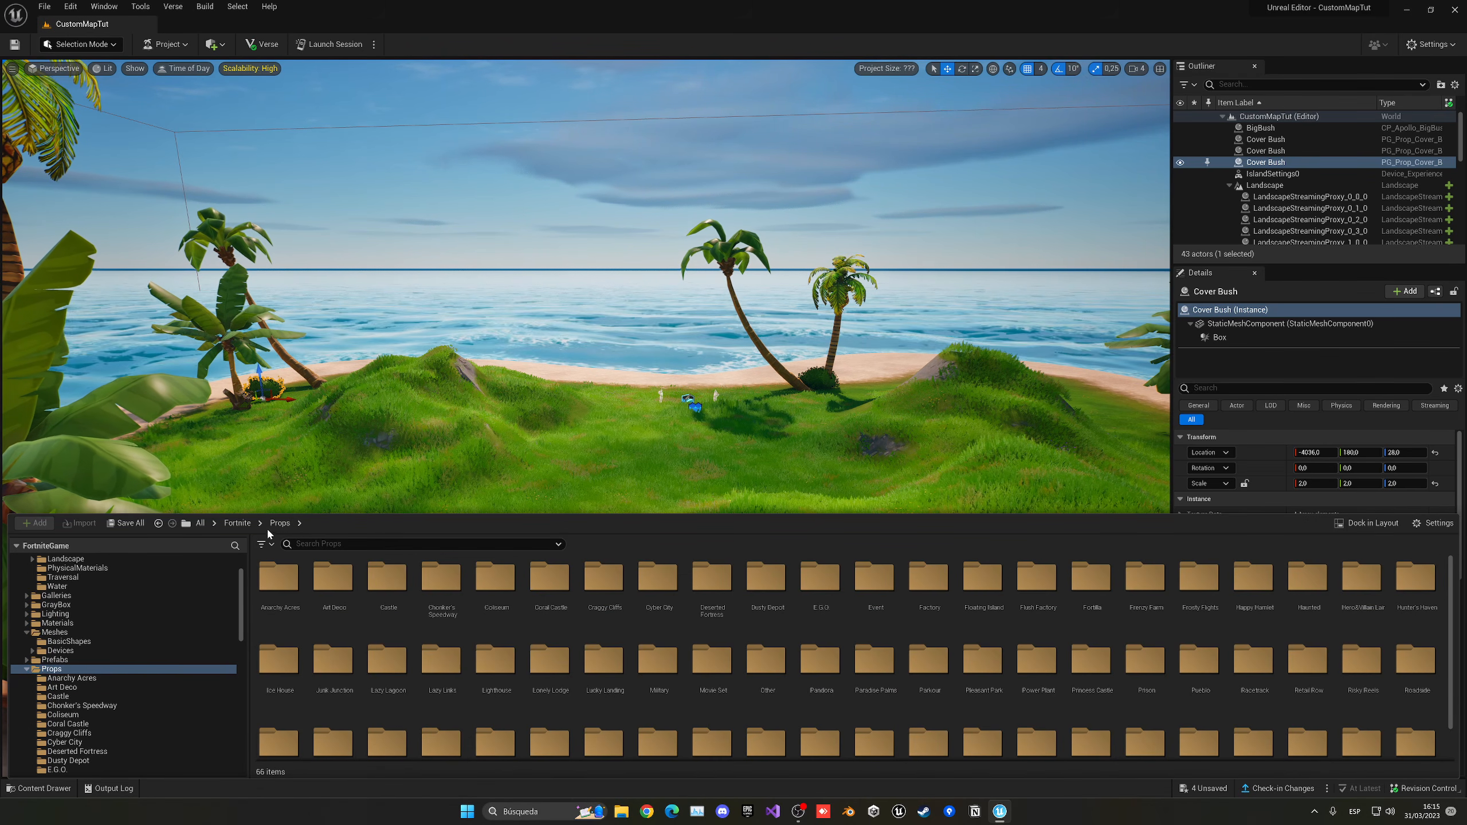
left_click(237, 524)
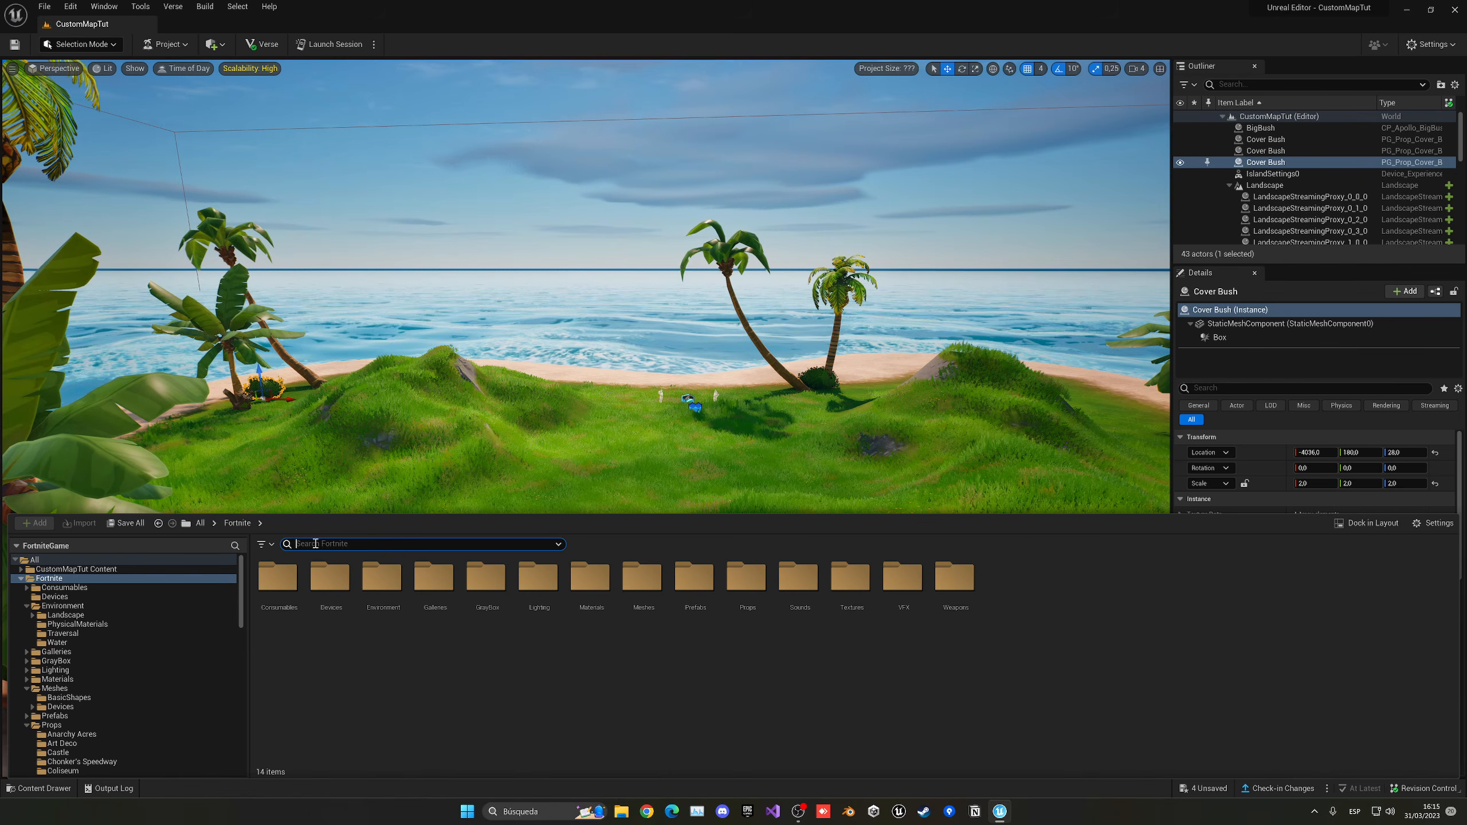
Step: Search the Fortnite content folder for "house" and examine the building assets, including Blue House
left_click(316, 543)
type("house")
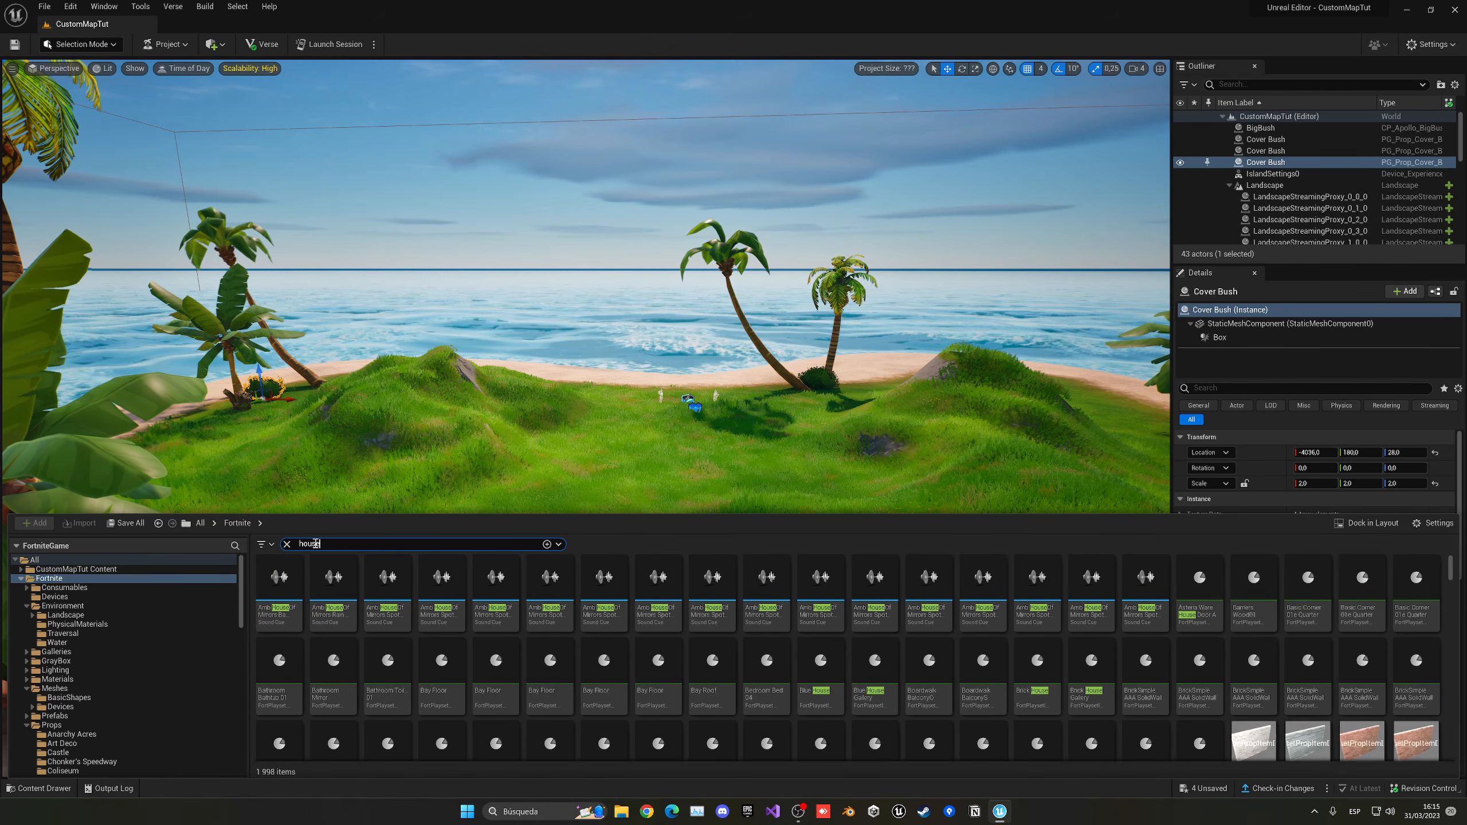
scroll(1006, 698, "down", 1)
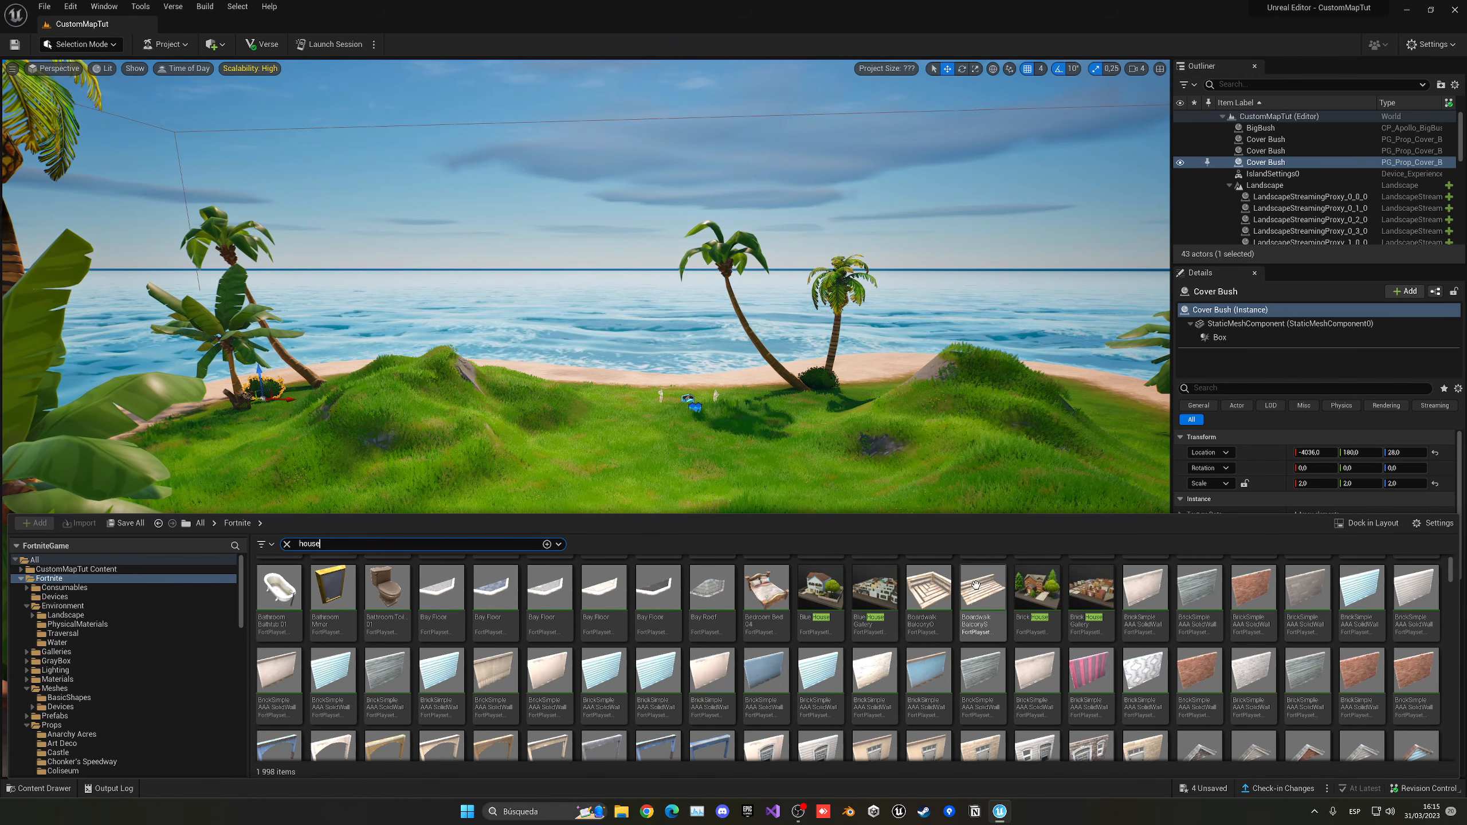
mouse_move(802, 609)
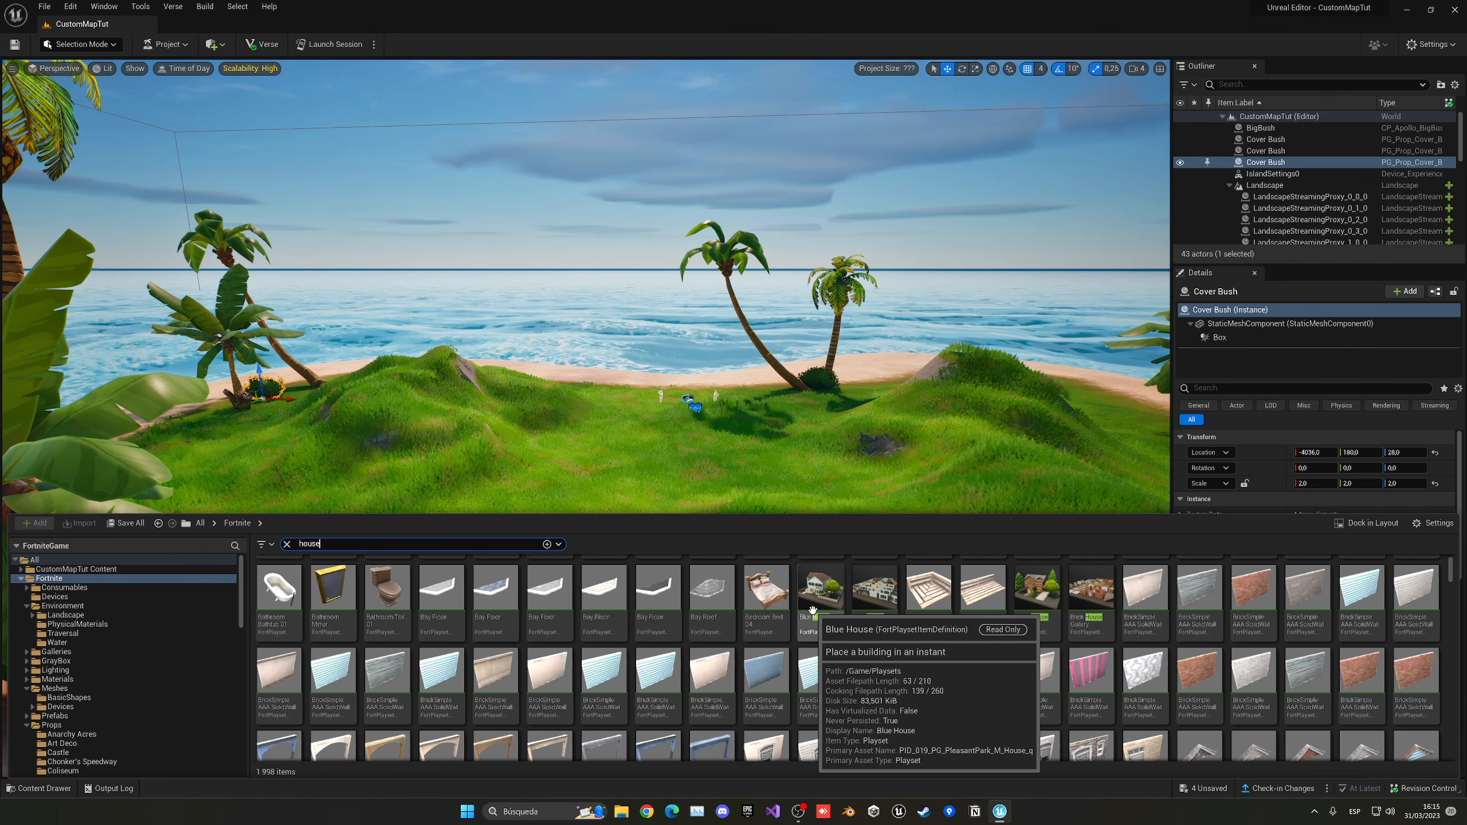
scroll(831, 618, "up", 1)
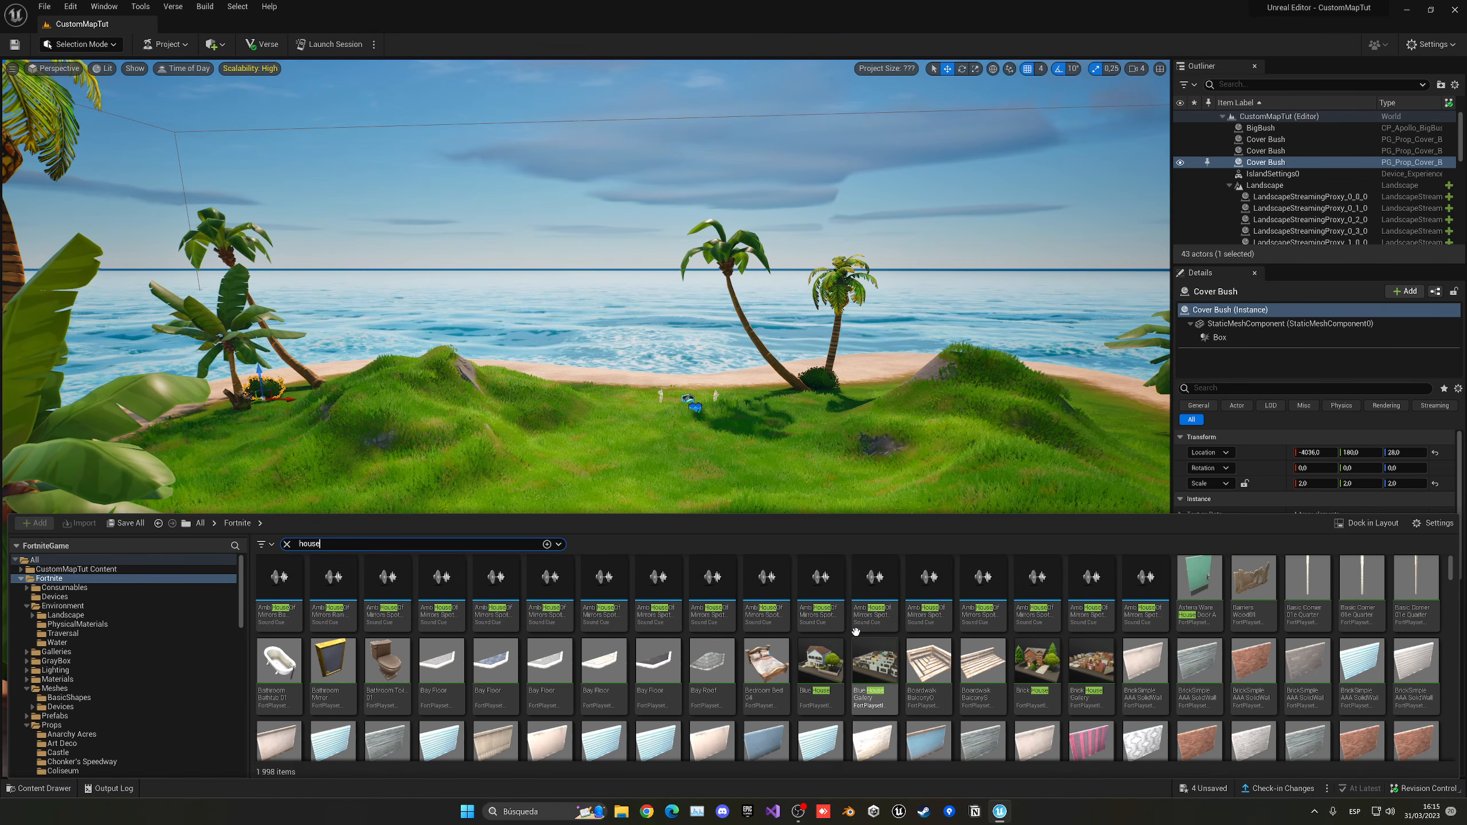
left_click_drag(821, 435, 820, 497)
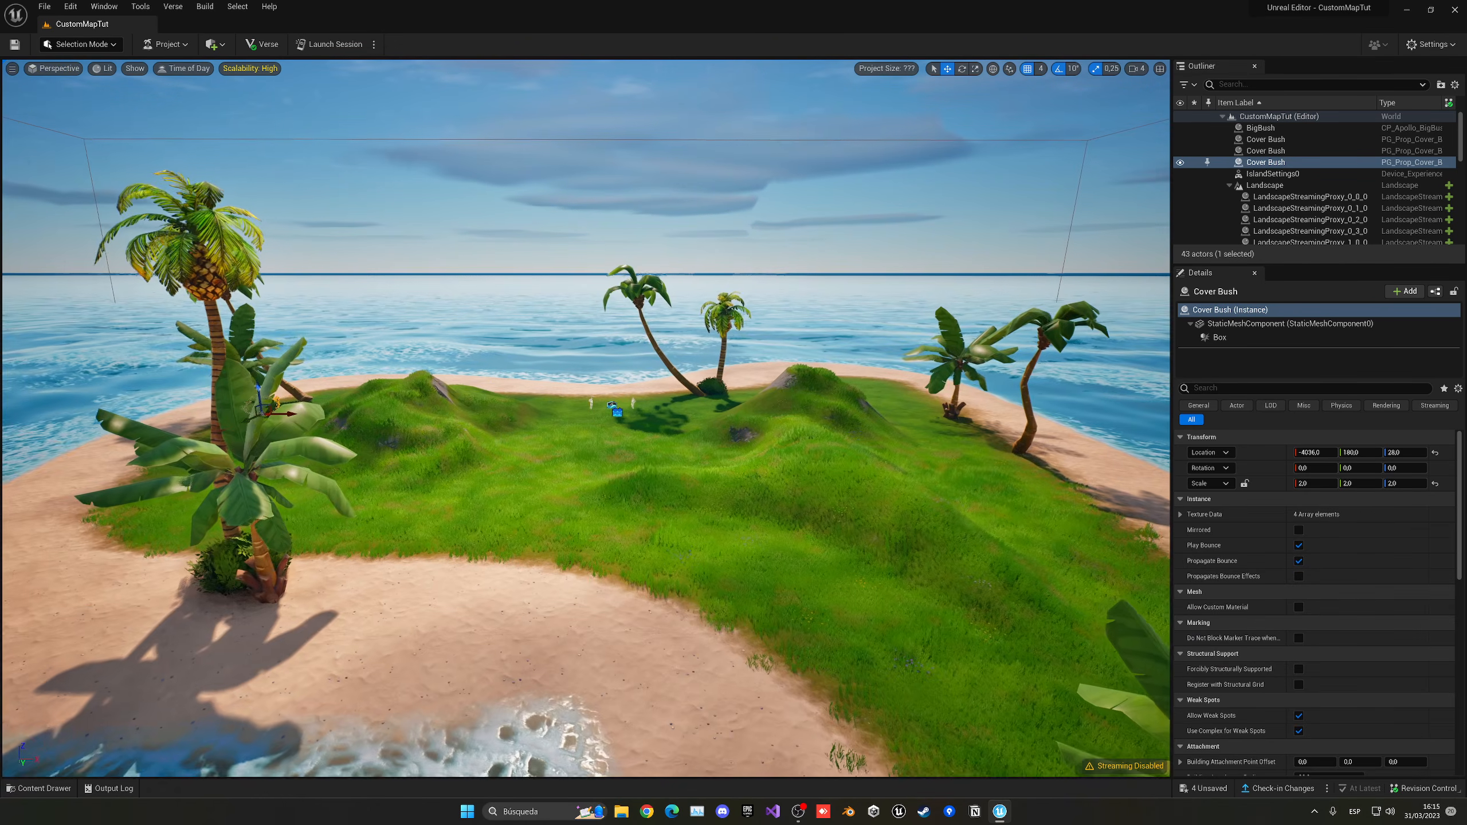
Step: Search the Fortnite content for "shack" and place the Wood Shanty Sinking Houses prefab on the island's grass
key("ctrl+space")
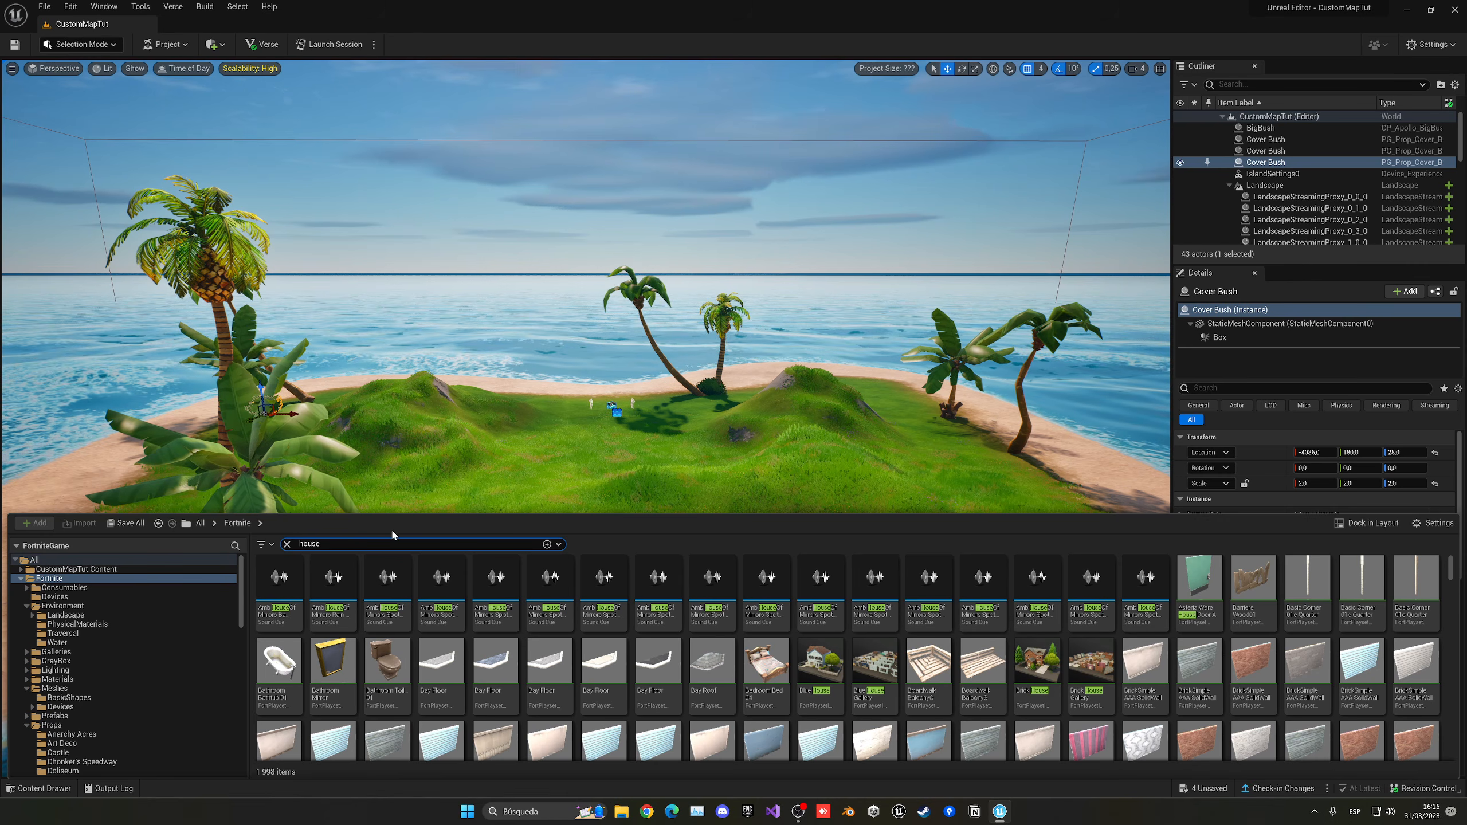
type("sh")
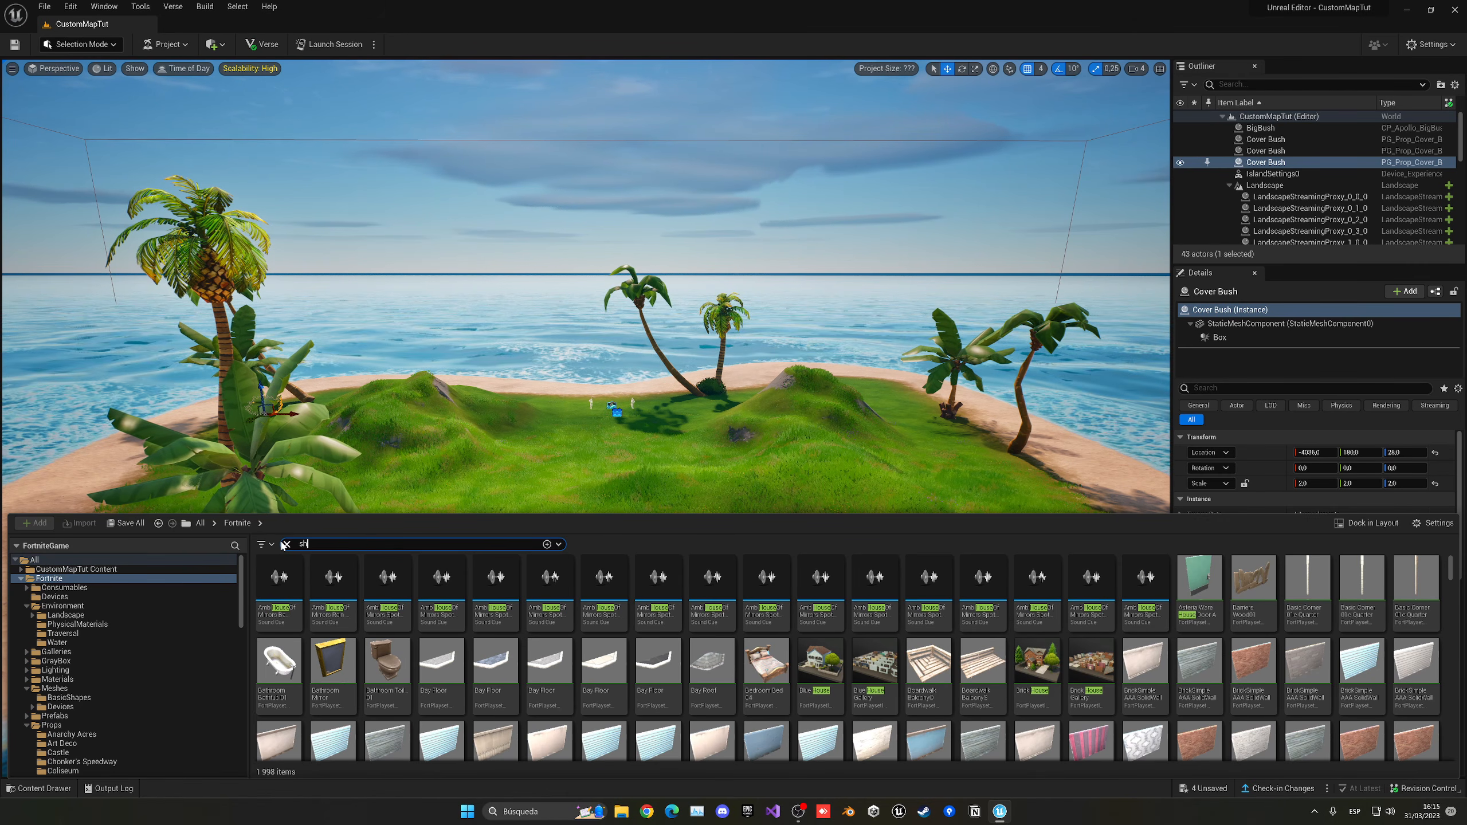
type("ack")
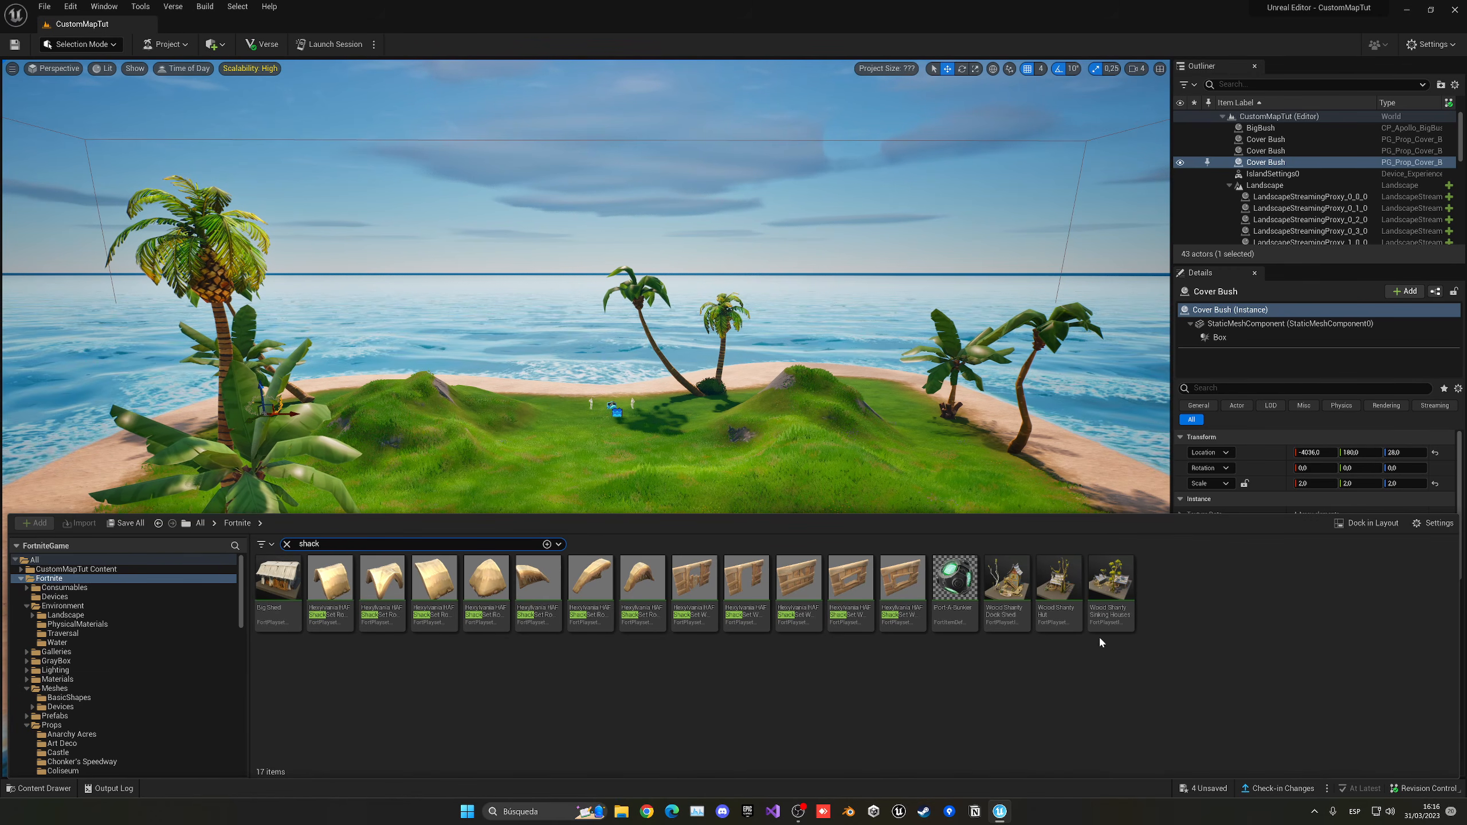
left_click(1126, 588)
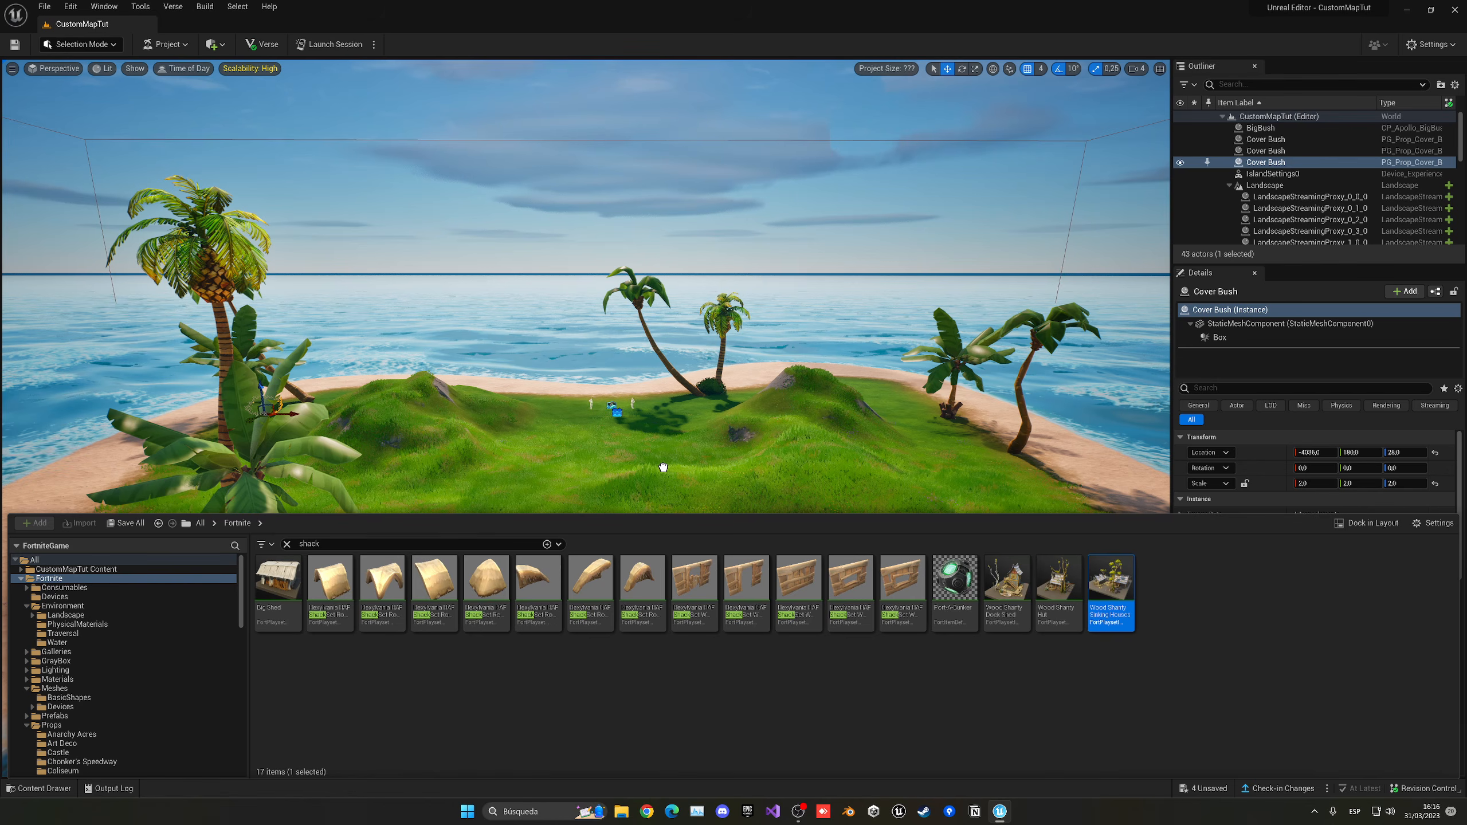
left_click_drag(663, 467, 856, 508)
Step: Rotate the Wood Shanty Sinking Houses by 10° around Z and move them to X 3072, Y 3584
right_click_drag(856, 508, 927, 487)
key("w")
key("q")
right_click_drag(546, 428, 509, 465)
key("s")
key("e")
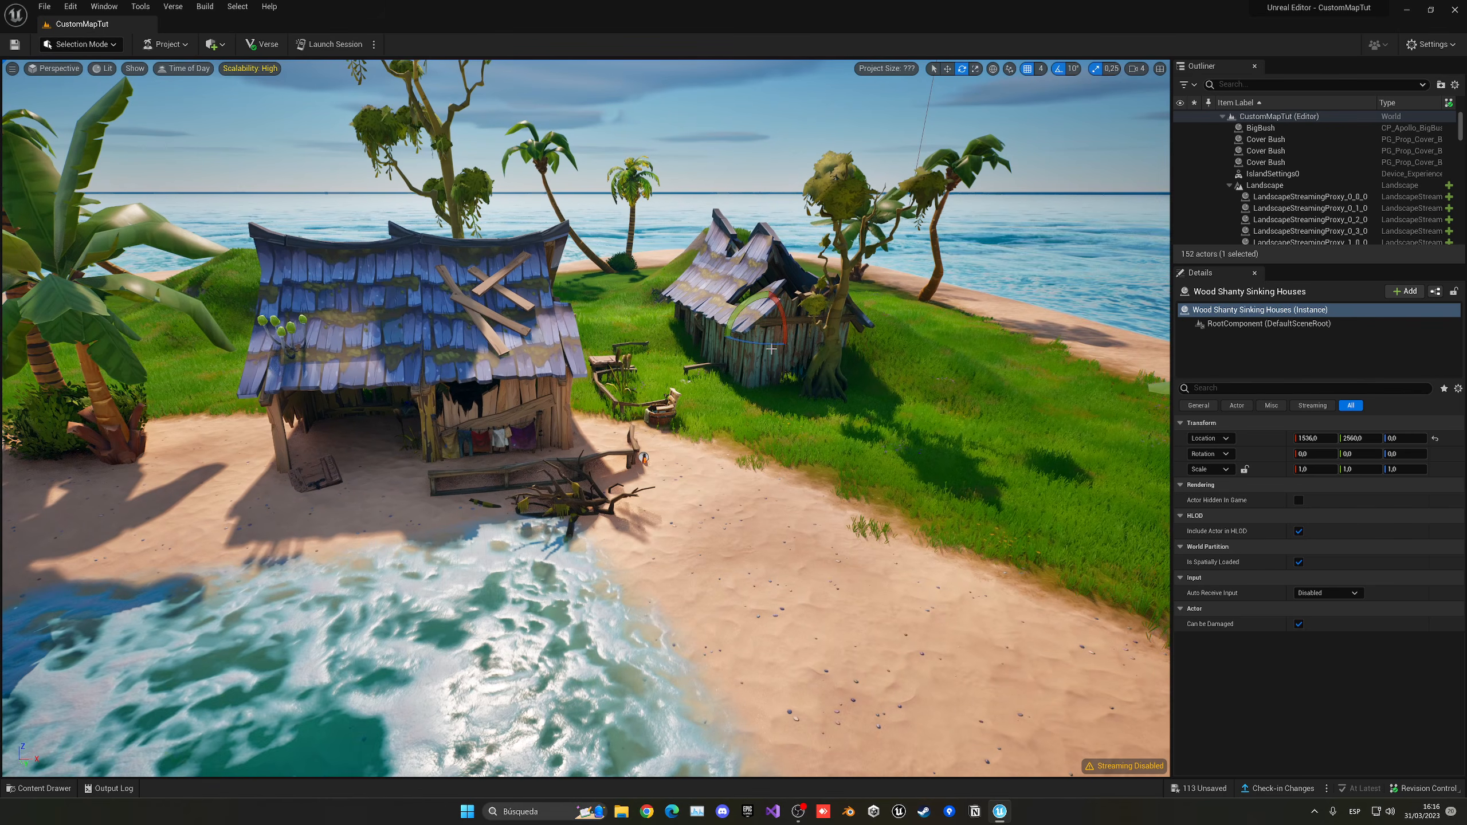
left_click_drag(808, 337, 1043, 383)
key("w")
key("d")
right_click_drag(1044, 382, 1011, 381)
key("s")
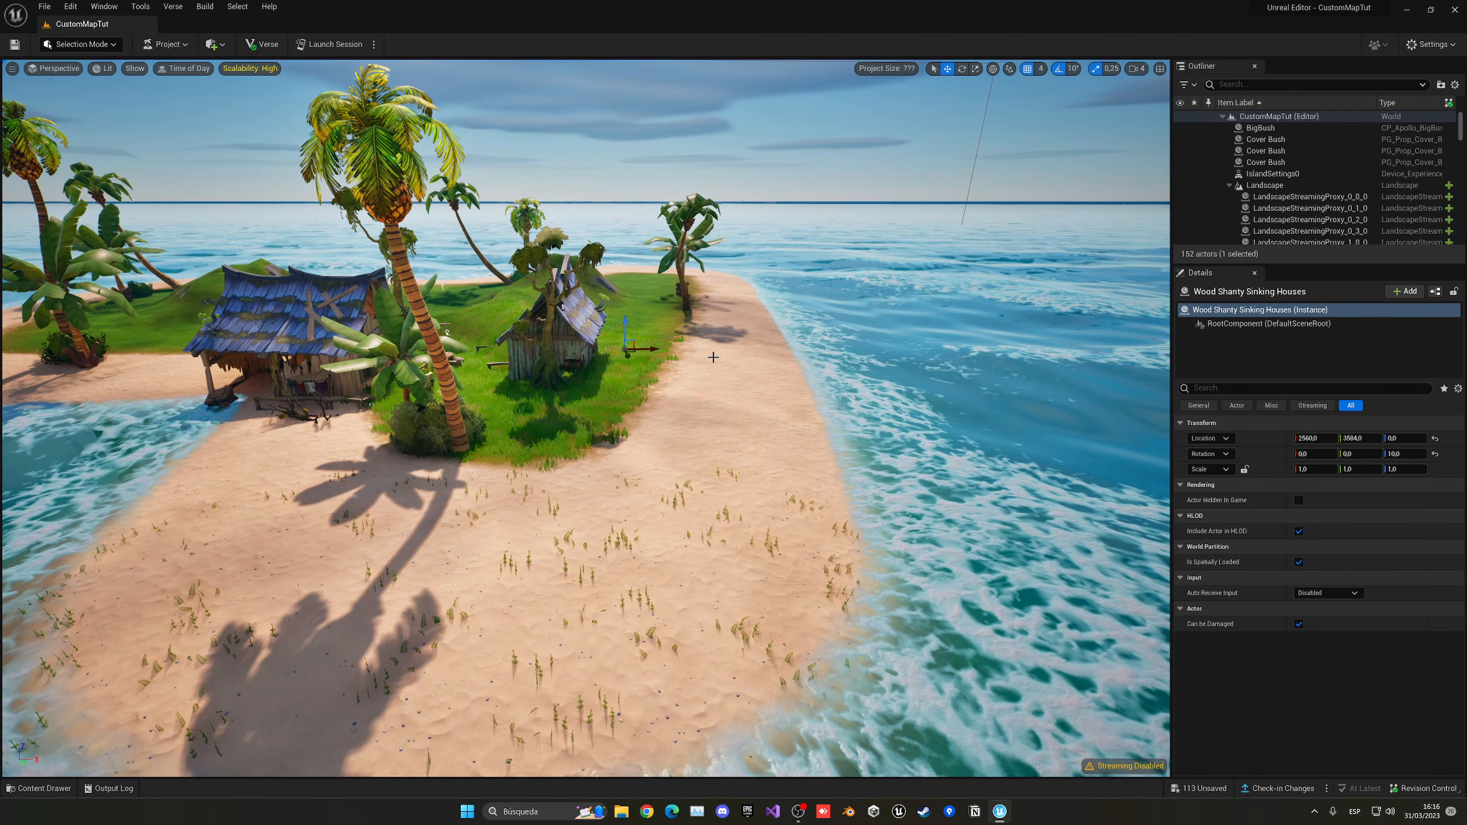
left_click_drag(646, 348, 675, 357)
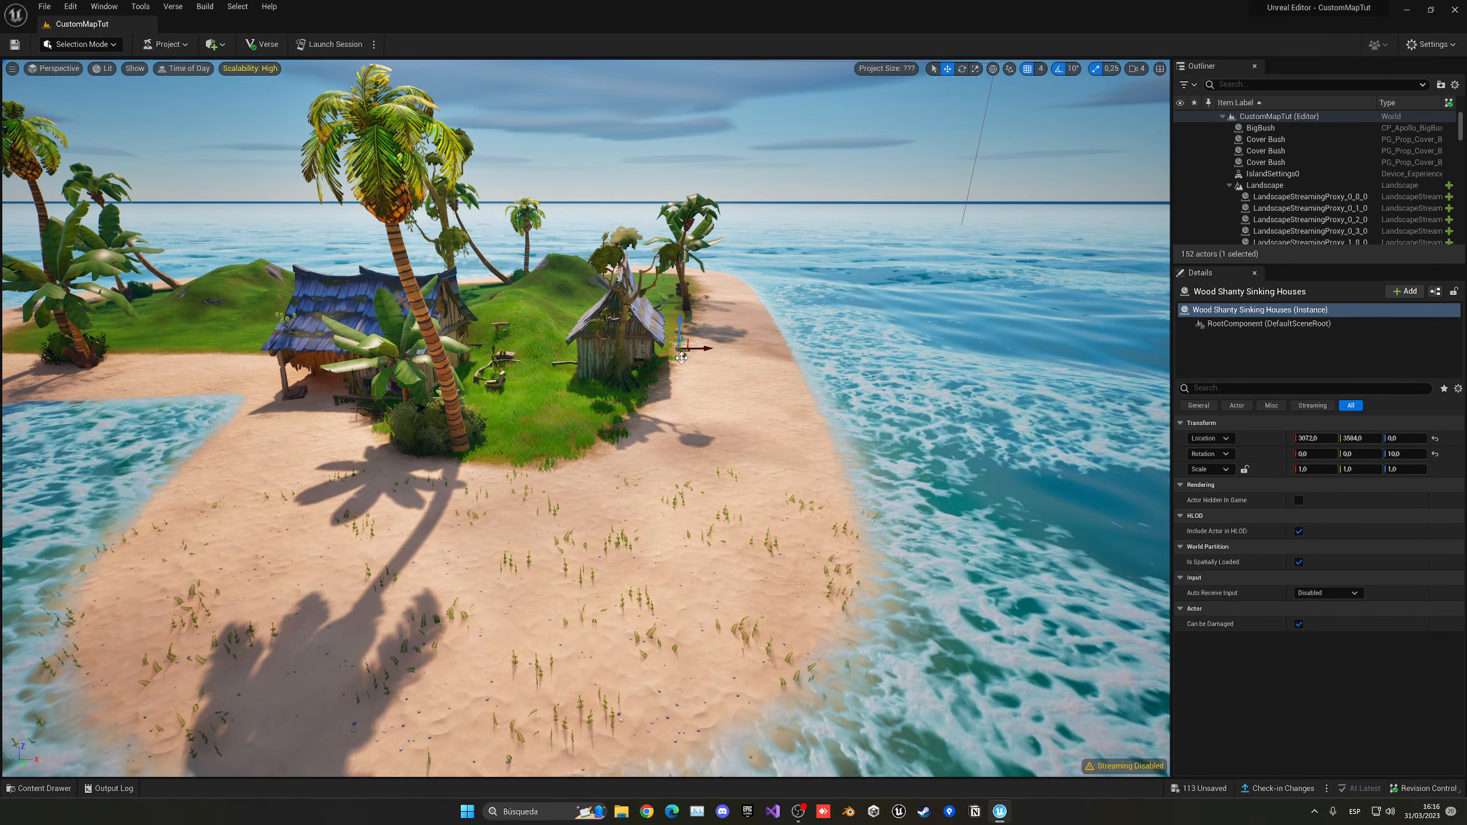
Step: Raise the sunken Ranger Lightpost and the GothicRuins crate between the two shanties above the grass, the crate to Z 52
key("w")
right_click_drag(675, 357, 526, 323)
key("w")
scroll(526, 322, "down", 5)
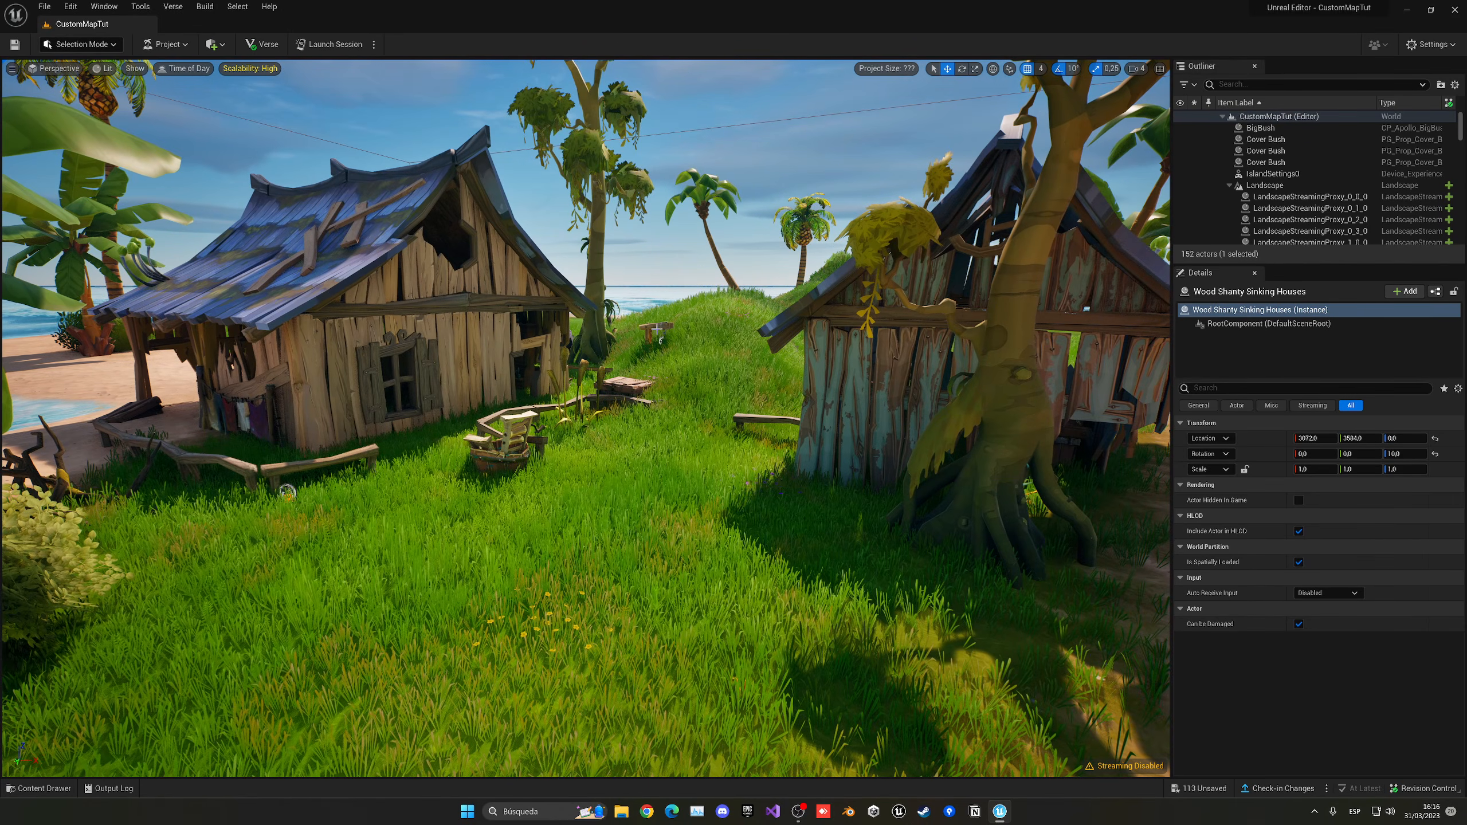
left_click(660, 338)
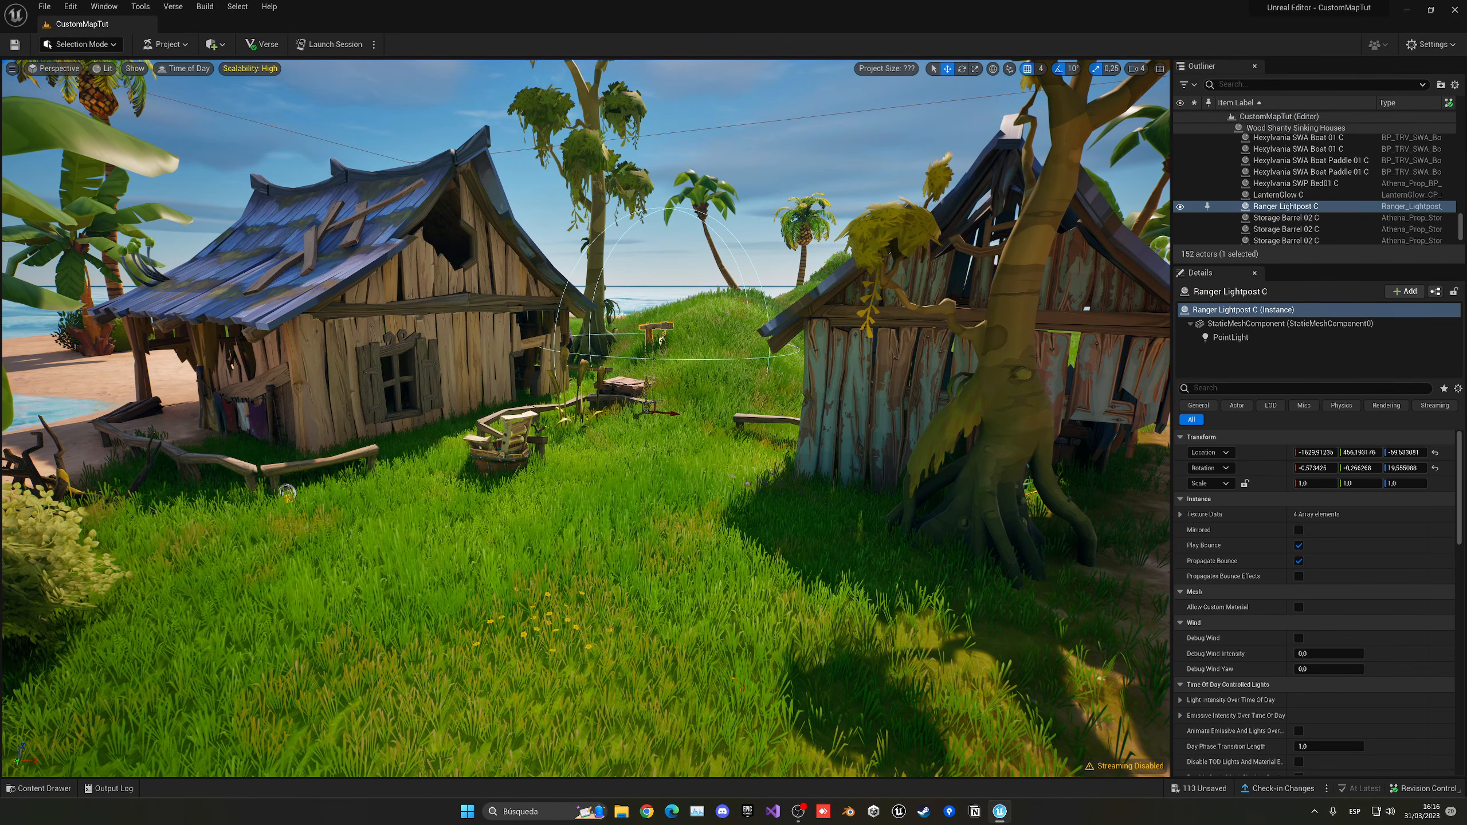
left_click(632, 391)
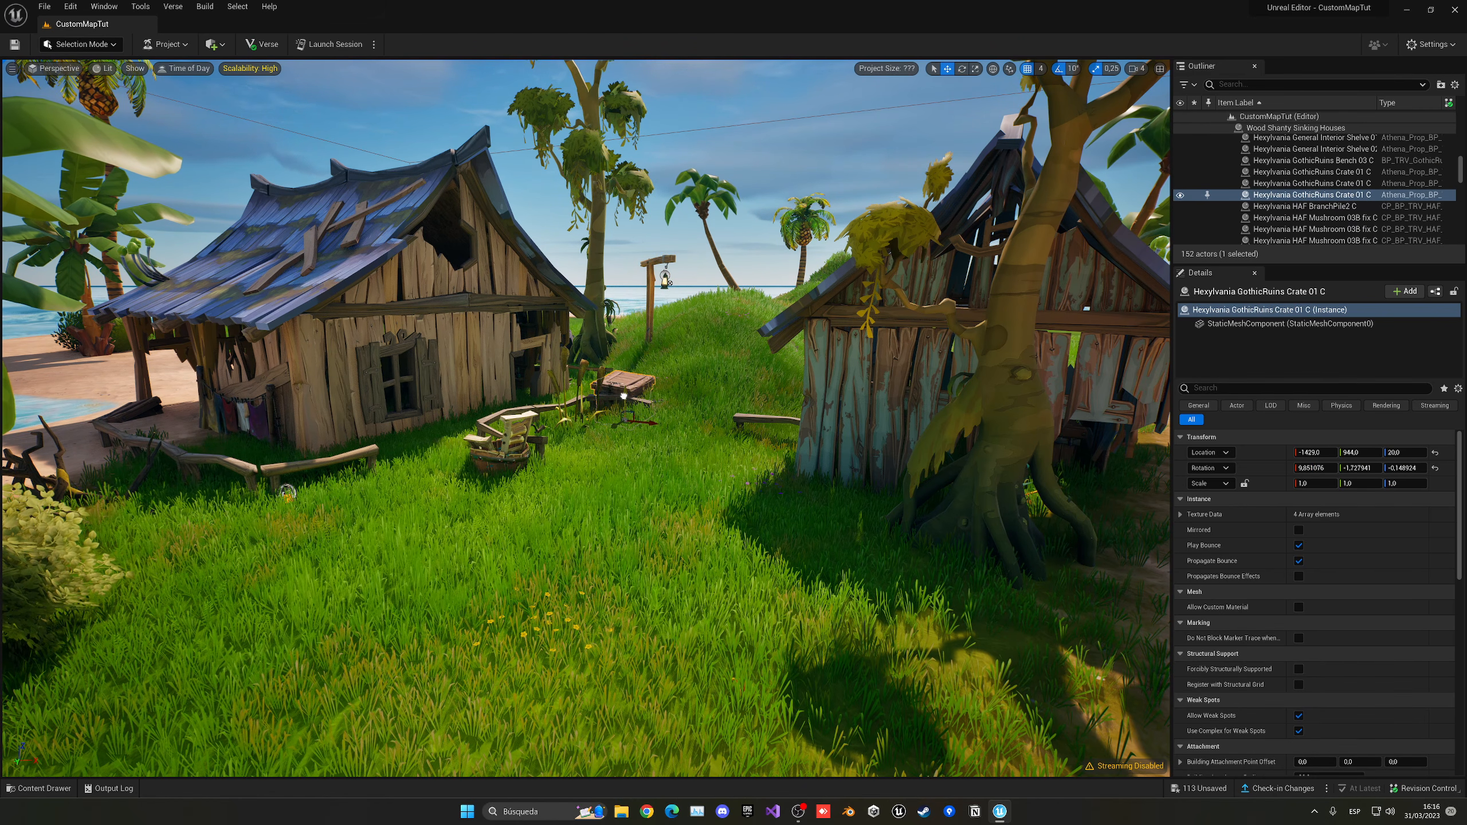
right_click_drag(620, 387, 664, 387)
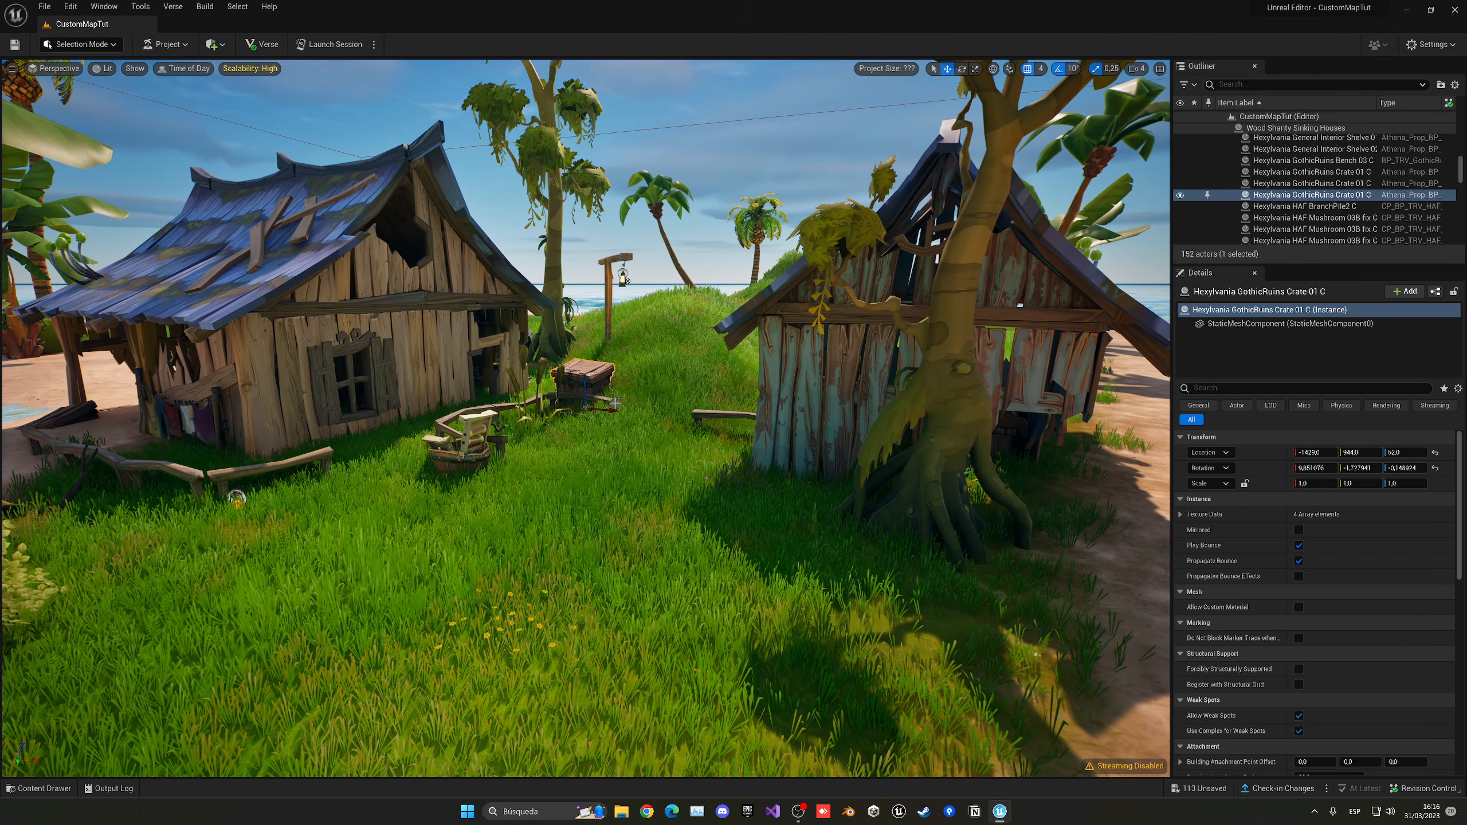
Step: Straighten the Pier BalconyL and Pier BalconySb pieces between the shanties at Z rotations of about 90° and 180°
left_click(586, 393)
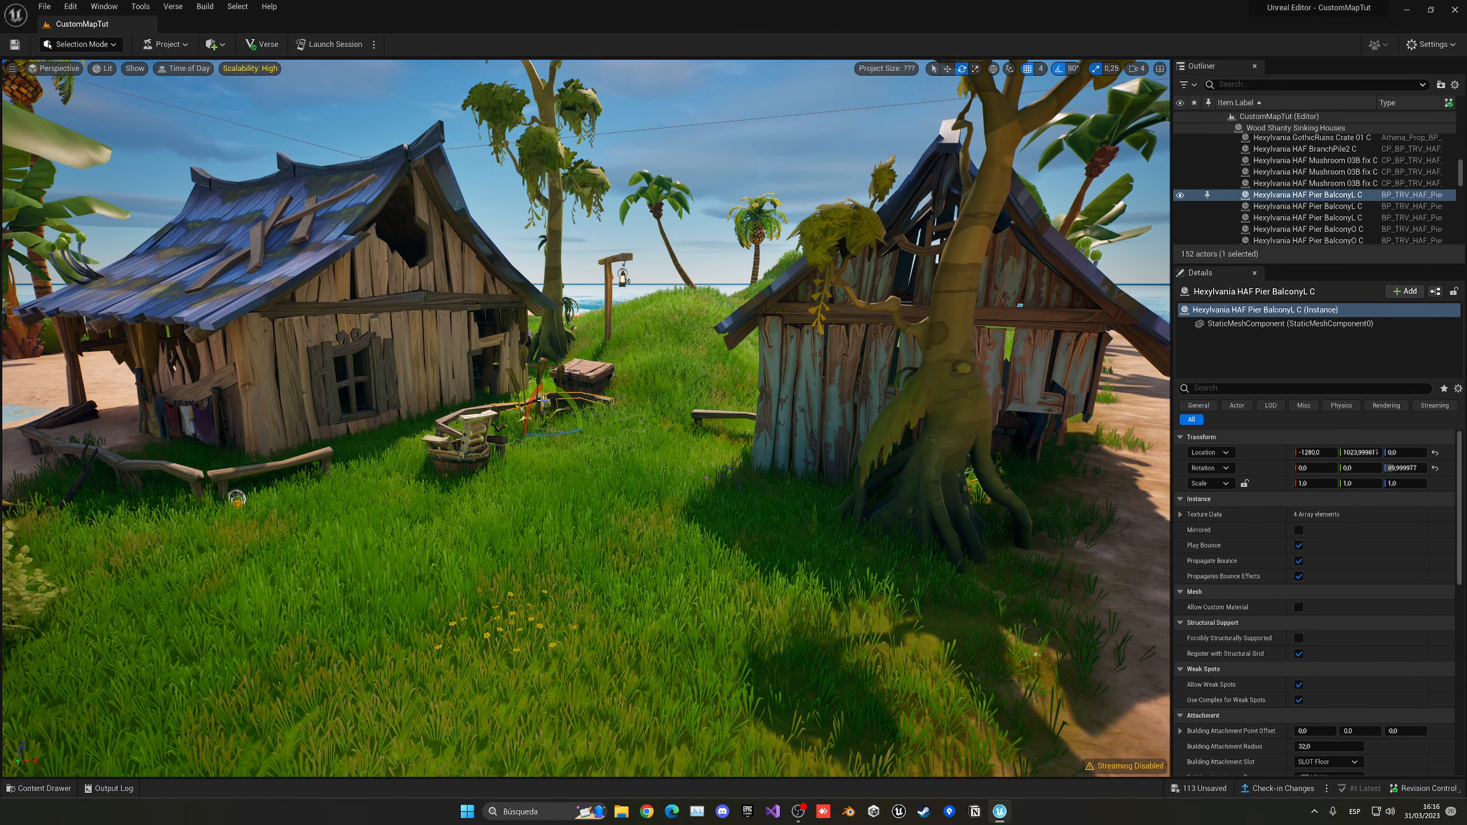
left_click(706, 416)
left_click_drag(698, 422, 693, 401)
Step: Place the Pueblo Bell Tower from the Prefabs Pueblo folder on the grassy hill, with its base at Z 384
right_click_drag(692, 401, 808, 405)
right_click_drag(972, 471, 706, 421)
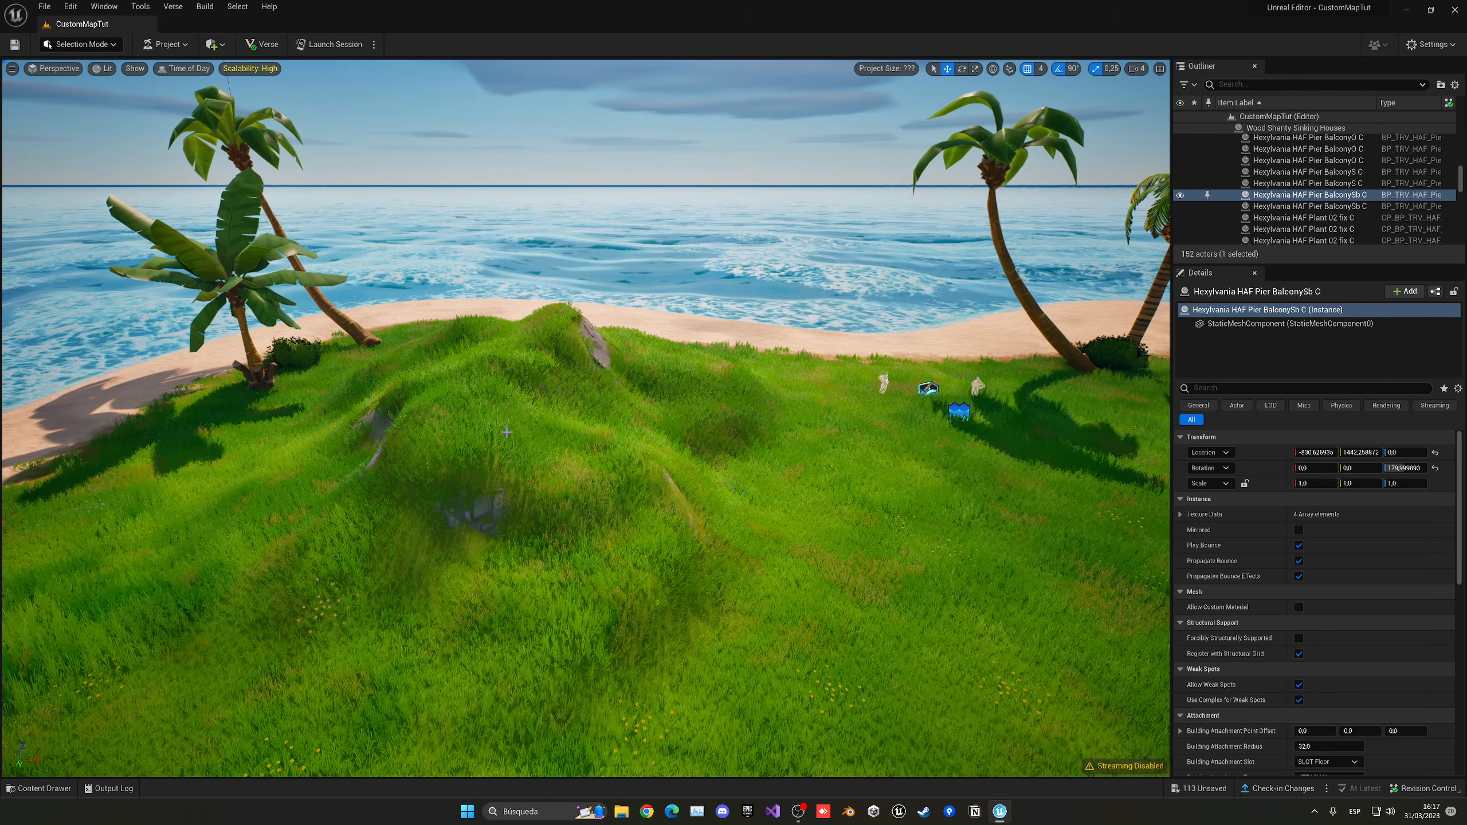
key("ctrl+space")
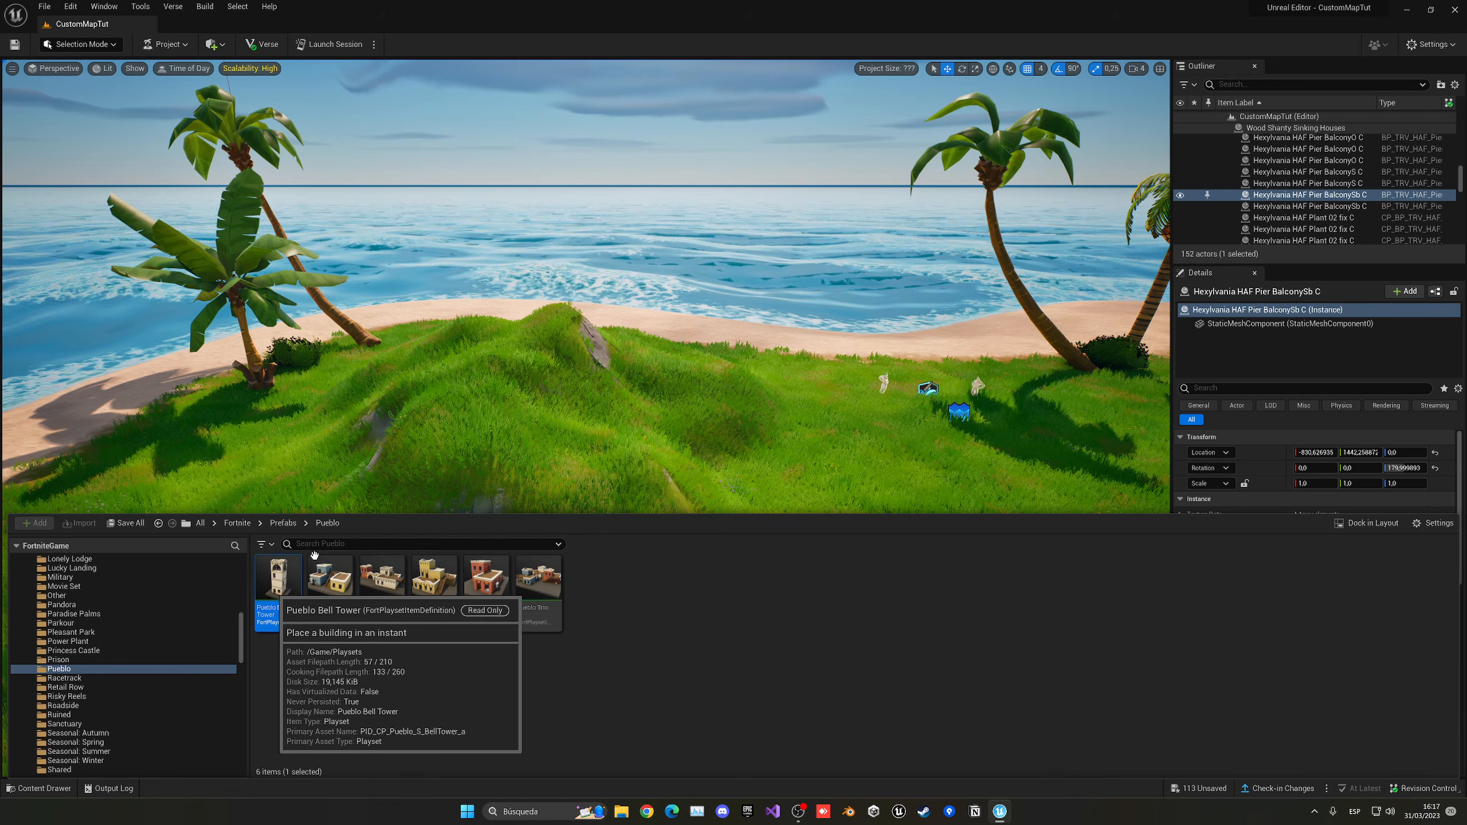
left_click_drag(279, 577, 507, 385)
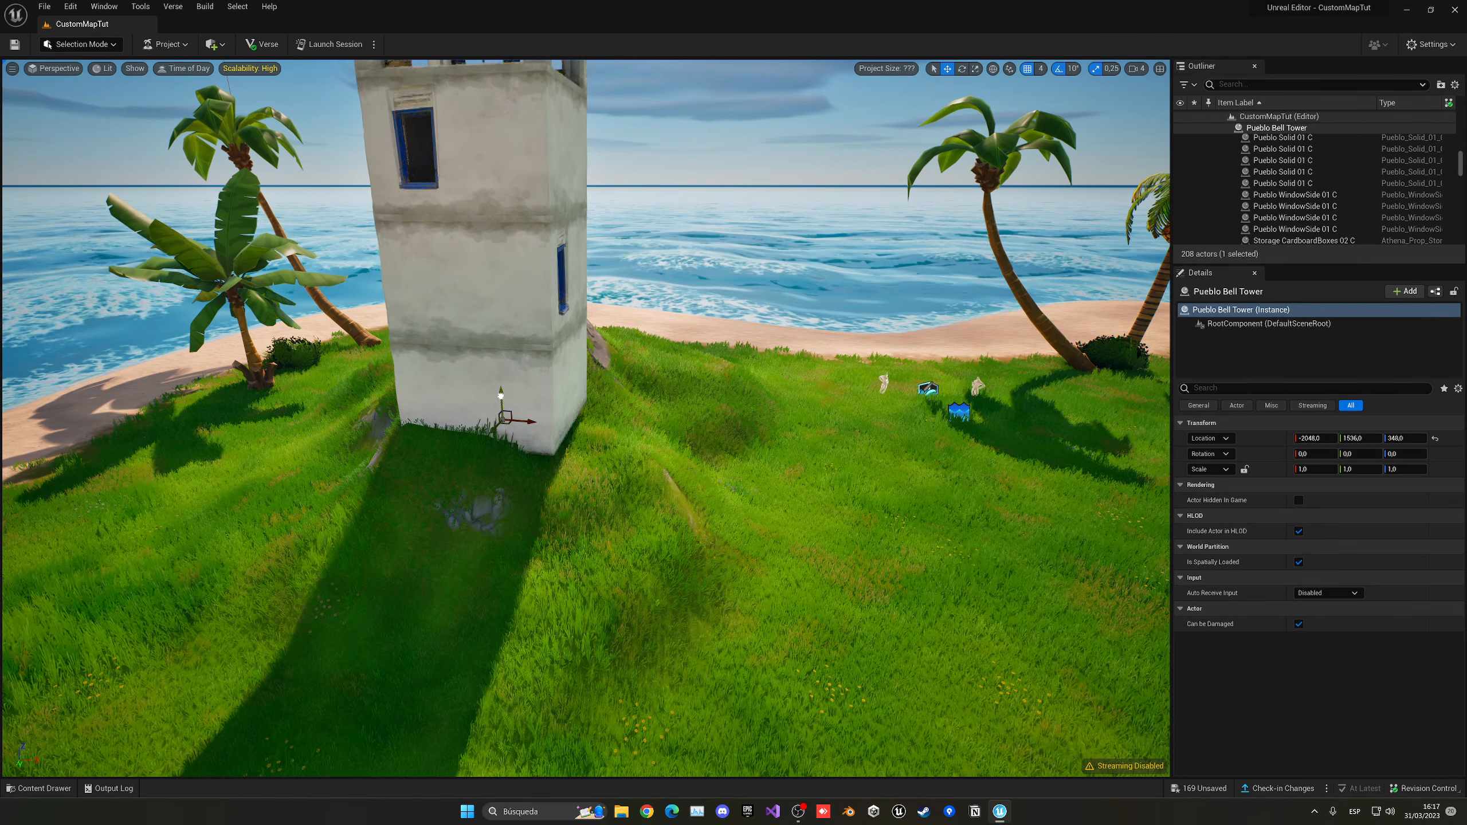
right_click_drag(521, 450, 620, 403)
key("a")
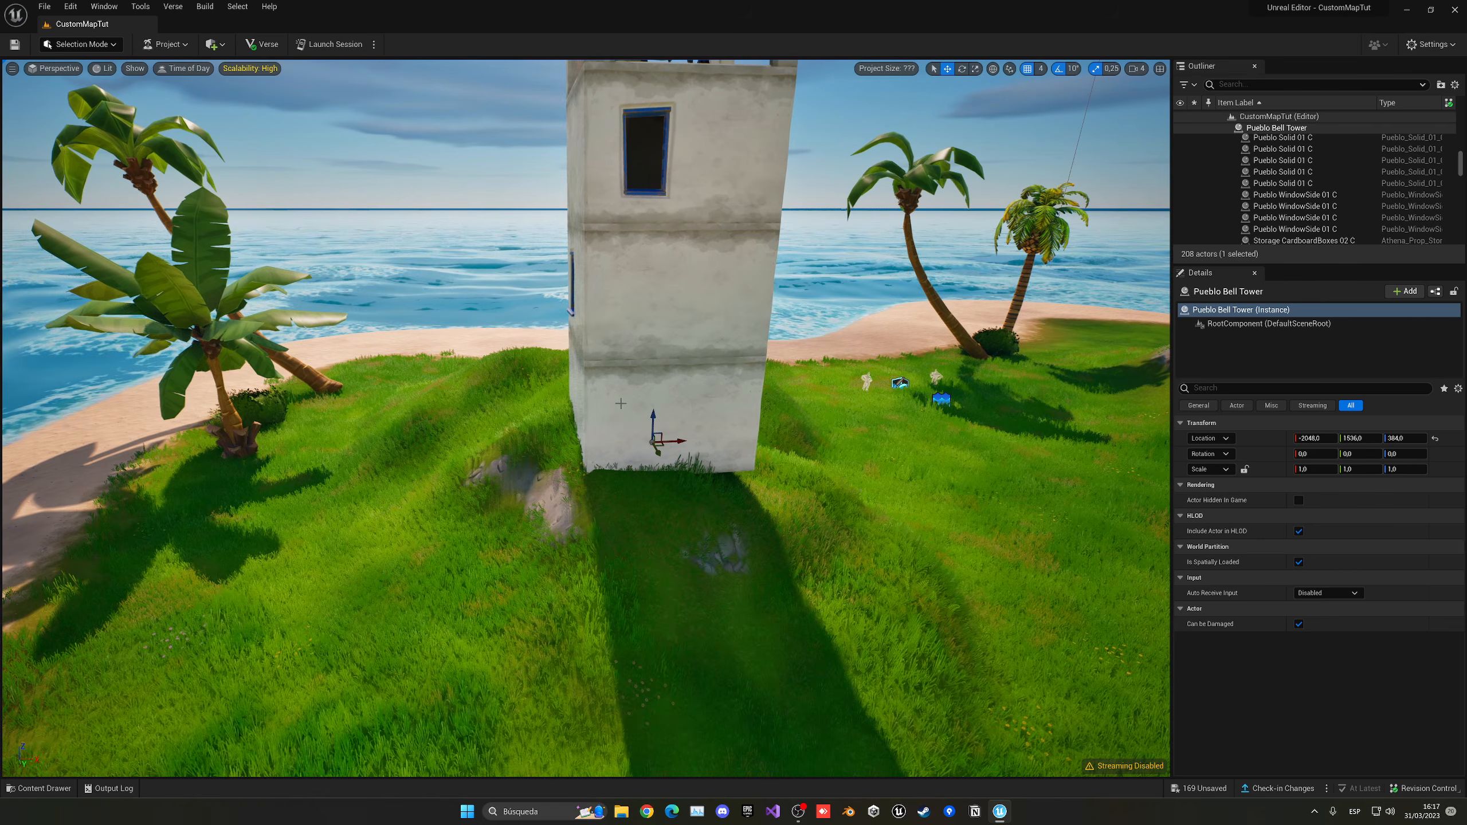
Step: Move the Pueblo Bell Tower off the hilltop to the lower grass at X -1024, Y 1536, Z 0
left_click_drag(653, 418, 654, 469)
key("ctrl+z")
key("d")
right_click_drag(653, 468, 676, 352)
key("w")
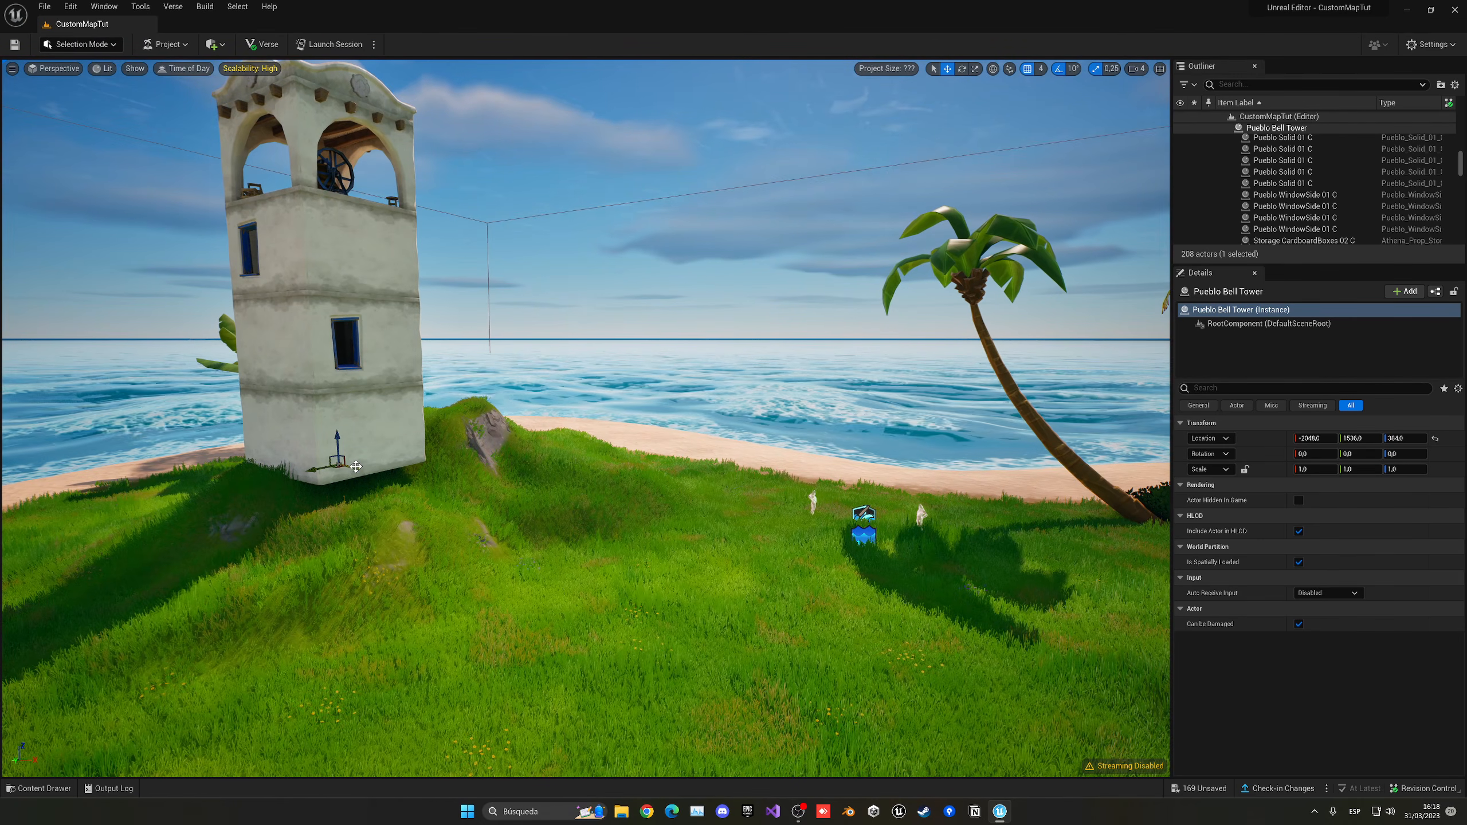
left_click_drag(355, 467, 511, 581)
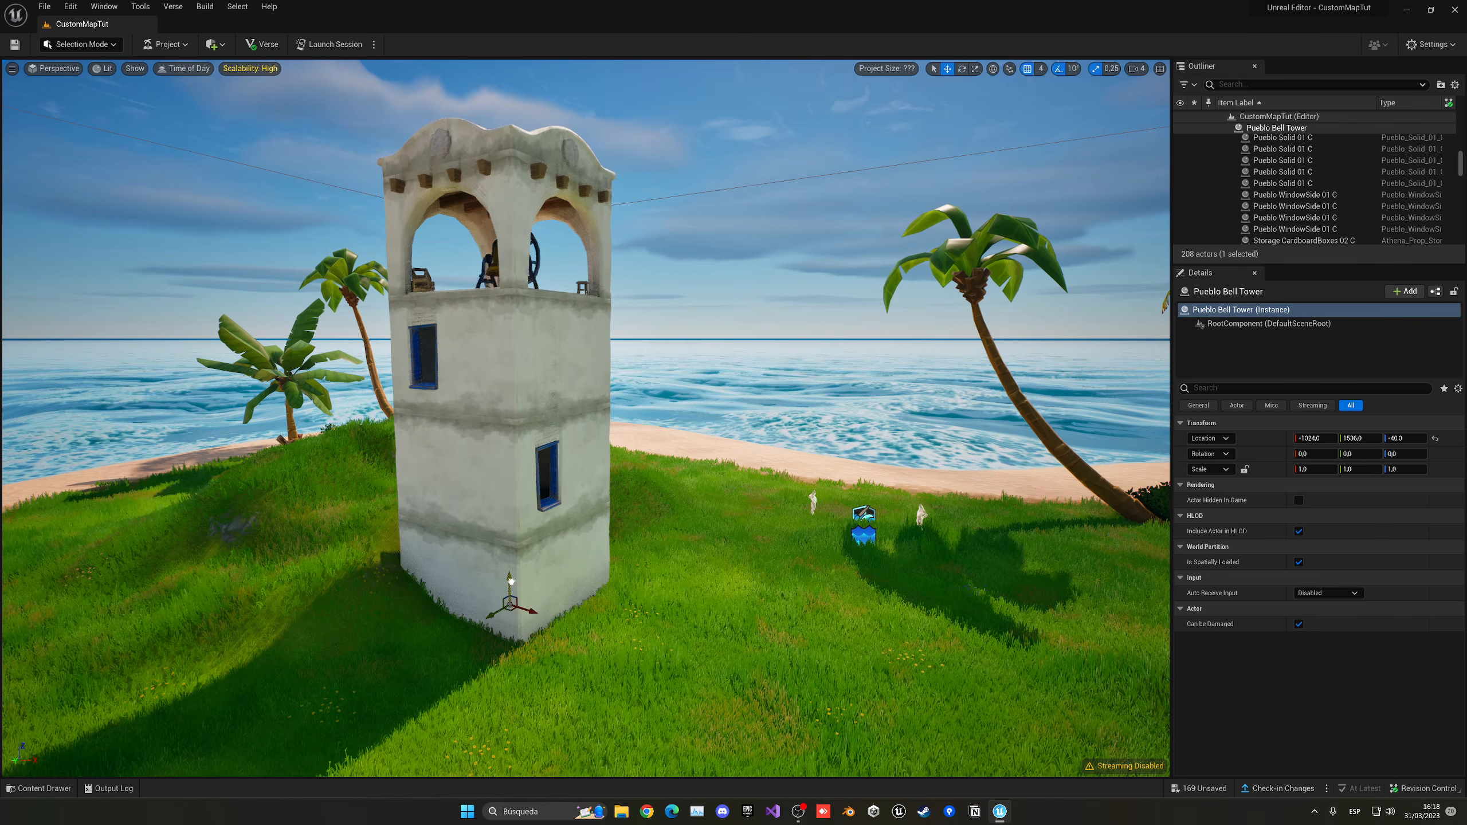
Step: Inspect the bell tower's interior and examine the whole island with its placed buildings from above
key("d")
right_click_drag(665, 596, 363, 572)
key("w")
key("w")
key("e")
key("w")
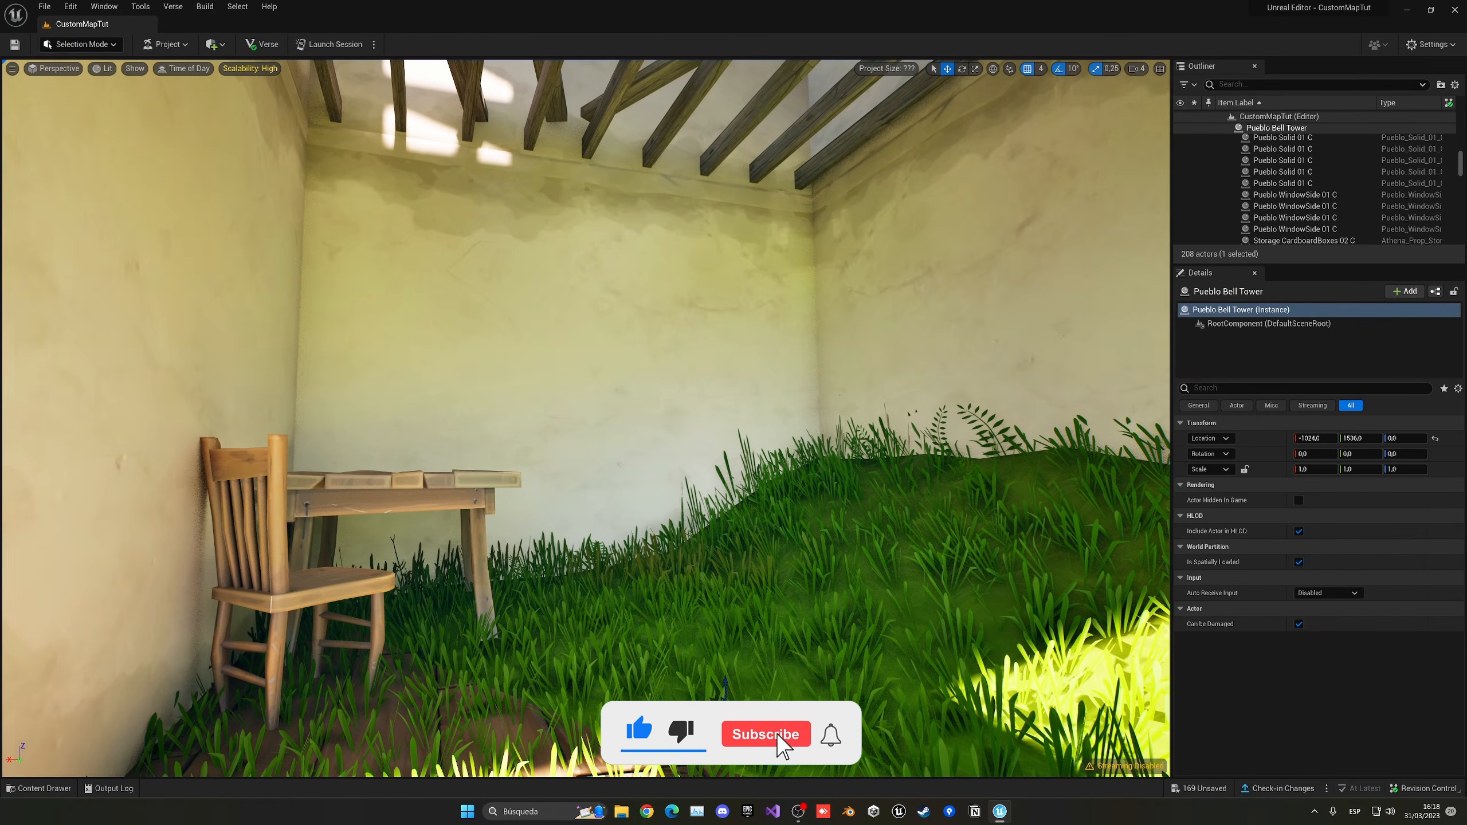
right_click_drag(650, 255, 661, 285)
key("s")
key("s")
key("w")
key("s")
key("s")
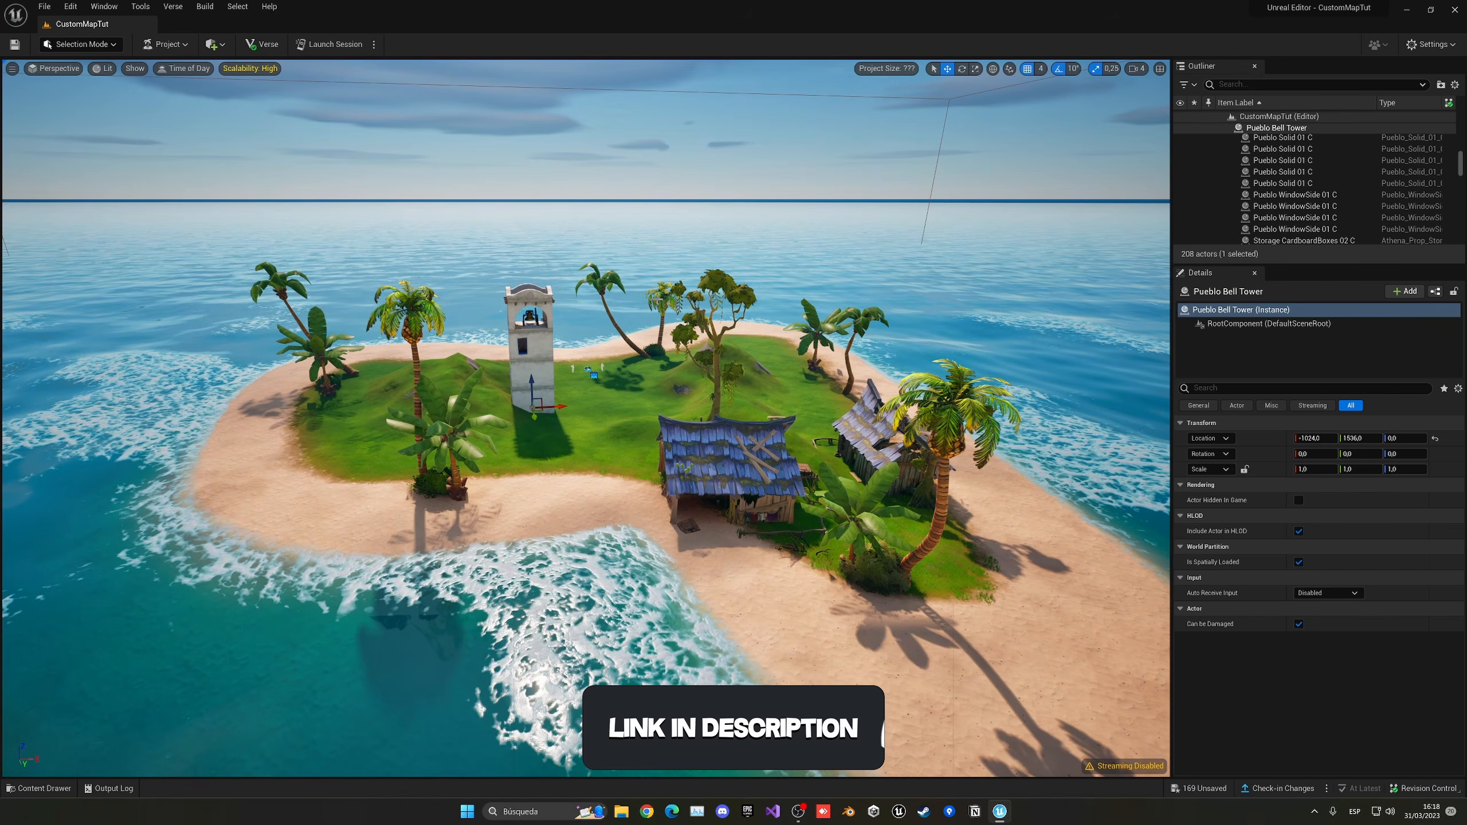